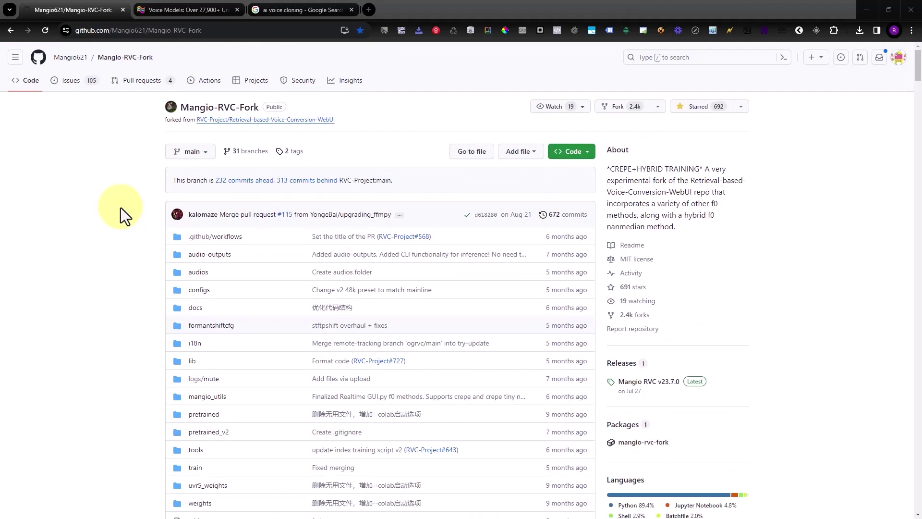
scroll(121, 208, down, 5)
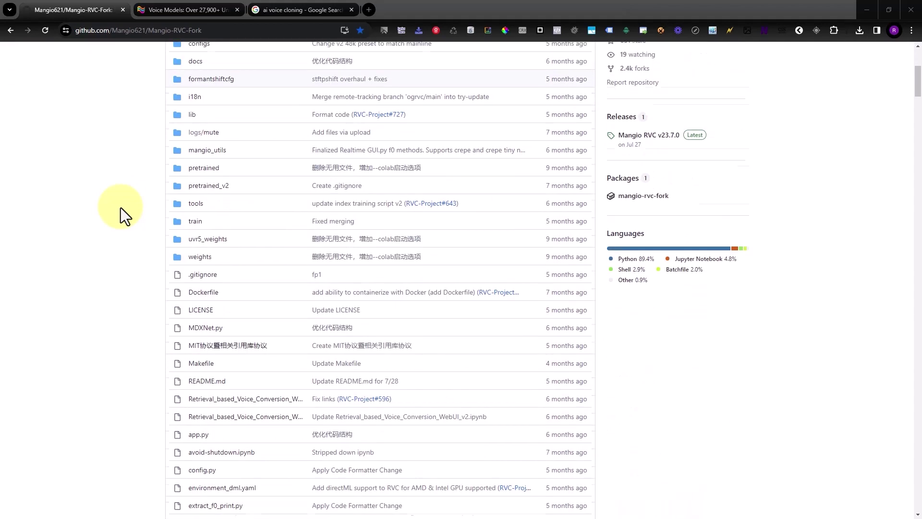
scroll(121, 207, up, 5)
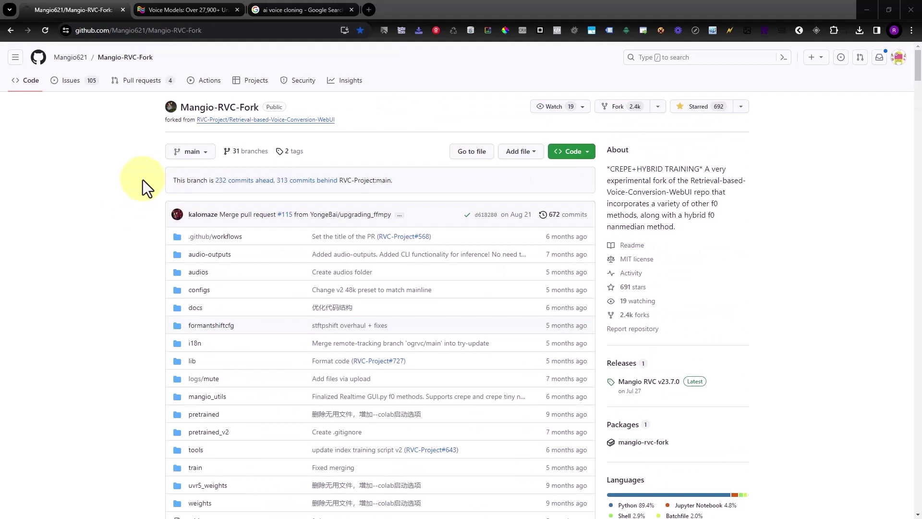
Look through the Google search results for "ai voice cloning" to see which voice cloning services are offered.
click(279, 10)
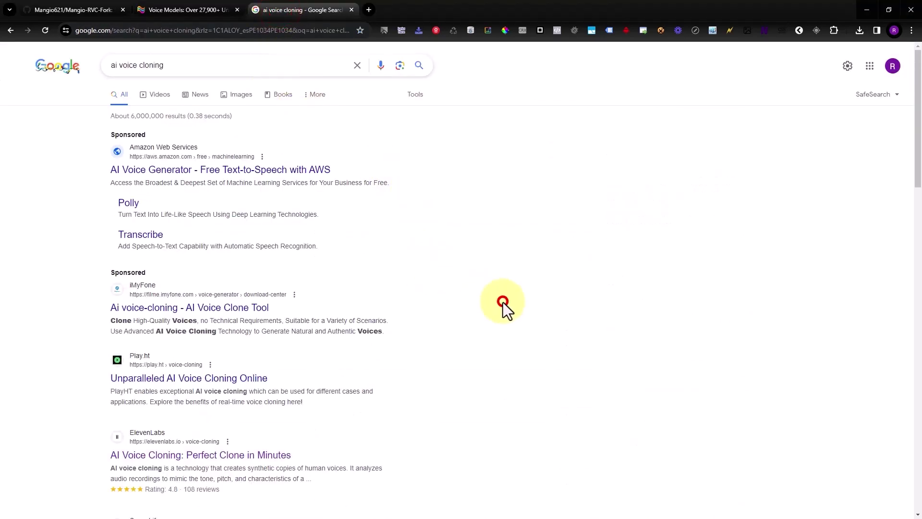
scroll(487, 301, down, 7)
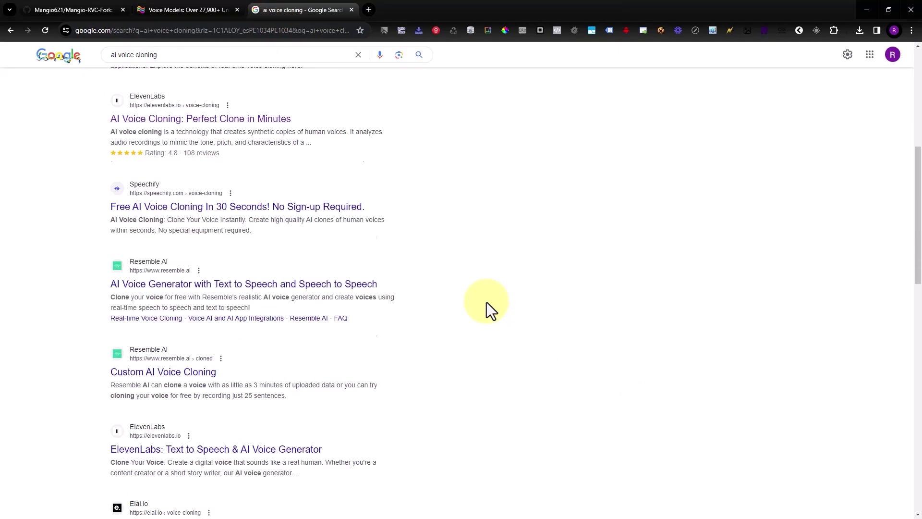
scroll(487, 301, down, 6)
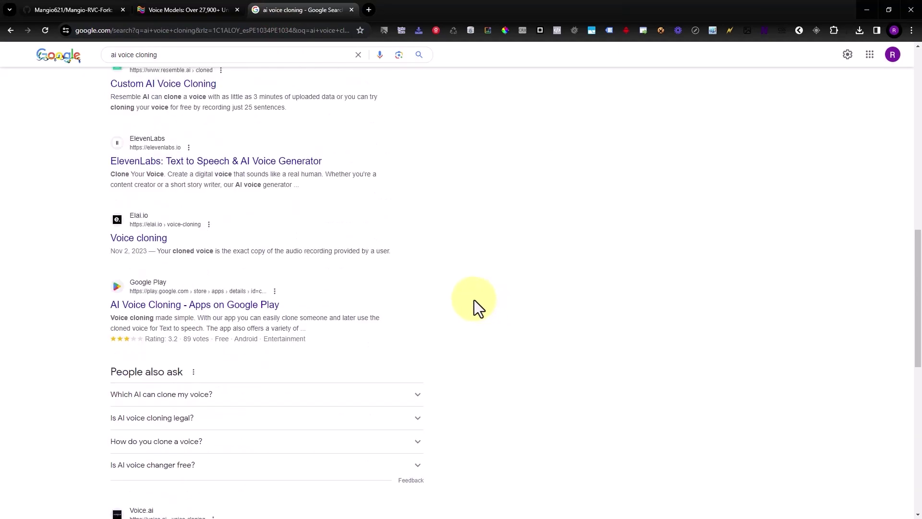
scroll(472, 300, up, 4)
scroll(472, 299, up, 5)
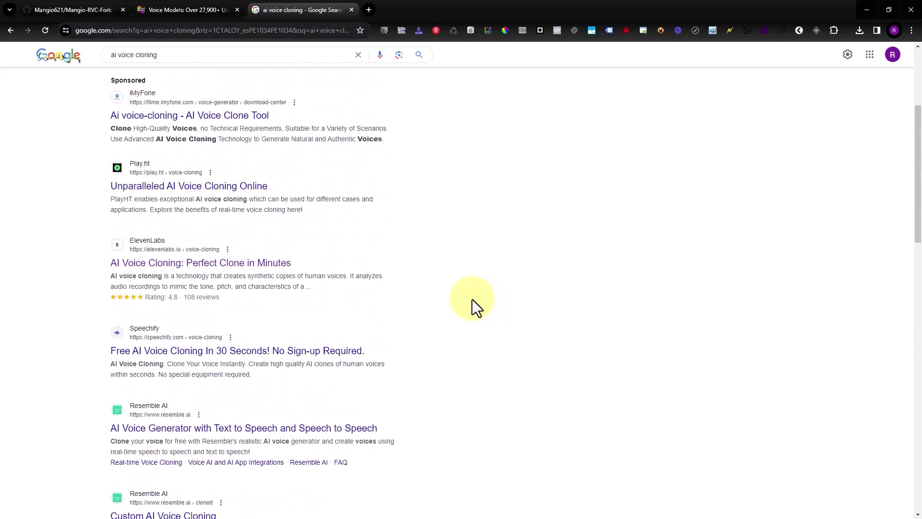
scroll(472, 298, up, 4)
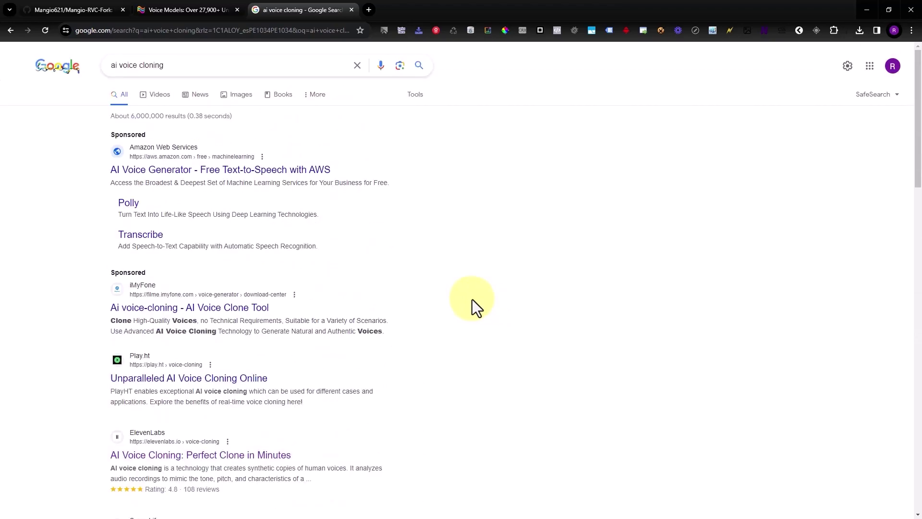
scroll(472, 299, down, 10)
scroll(469, 299, down, 3)
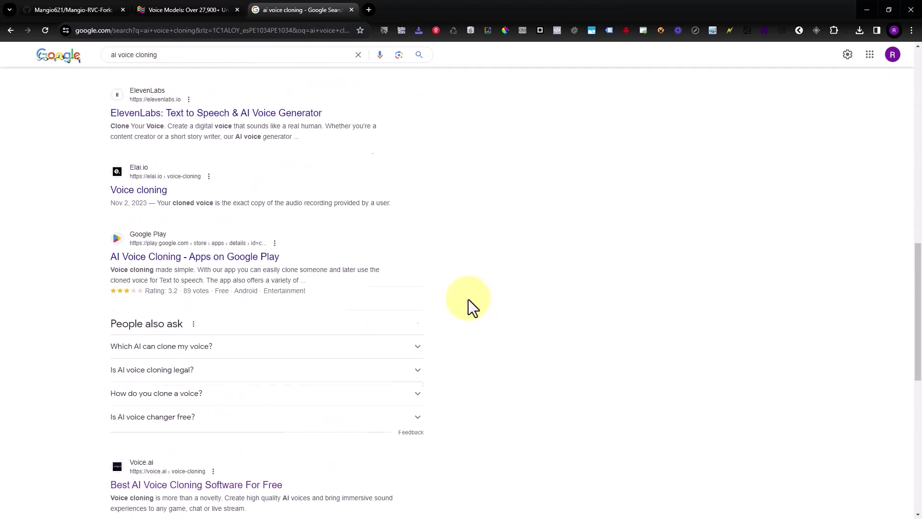
scroll(468, 299, up, 13)
Return to the Mangio-RVC-Fork repository on GitHub and look over its file list and README.
click(75, 10)
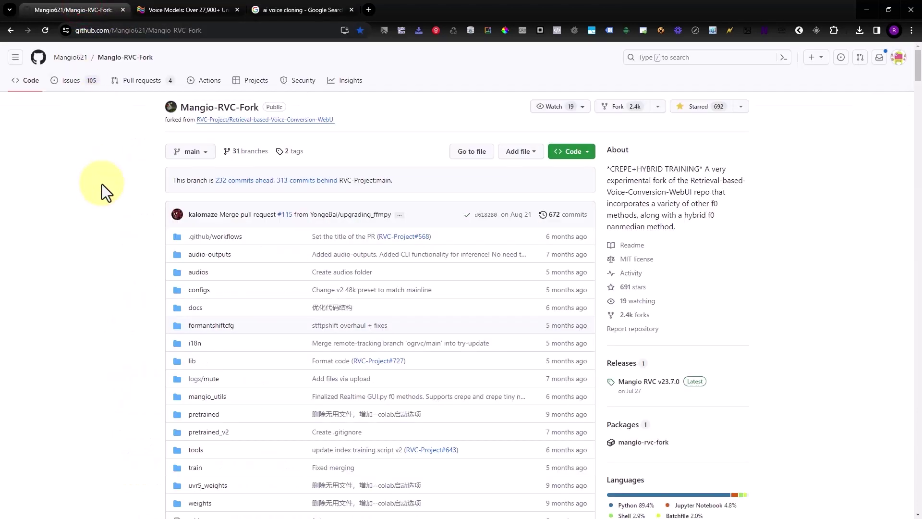
scroll(107, 199, down, 9)
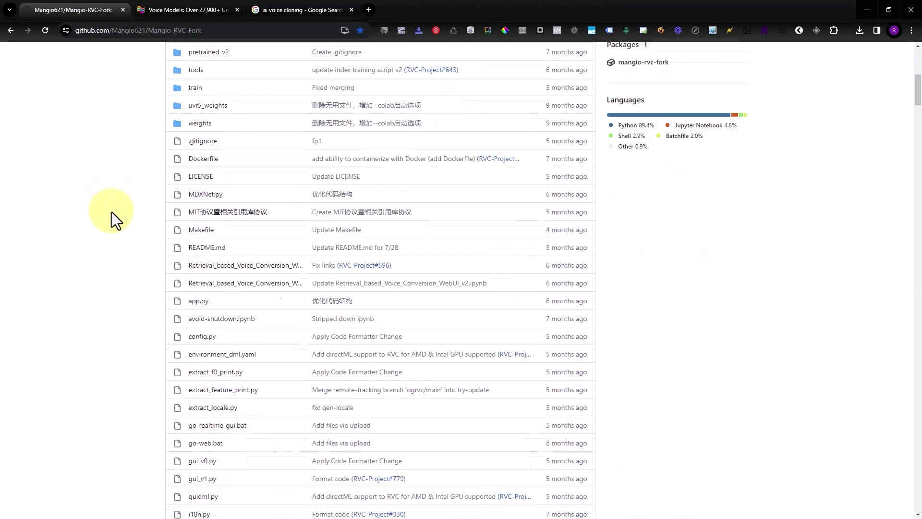
scroll(112, 212, up, 9)
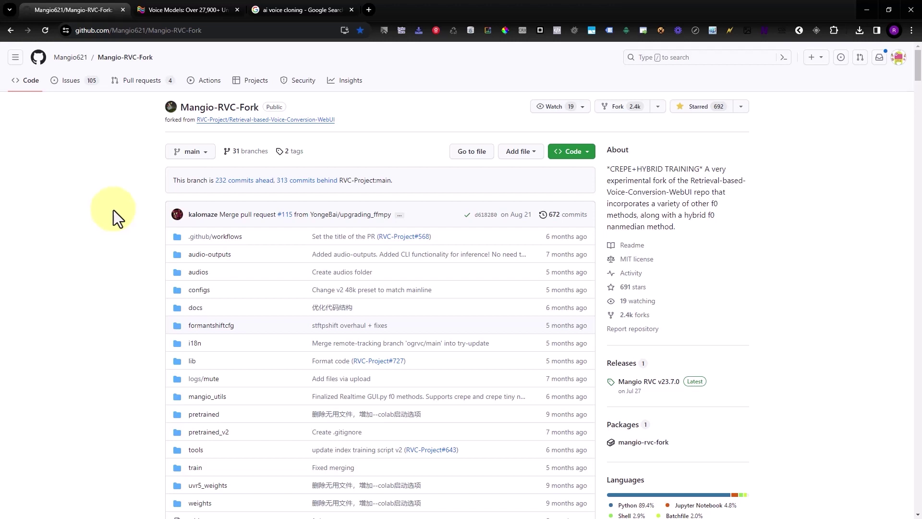
click(103, 182)
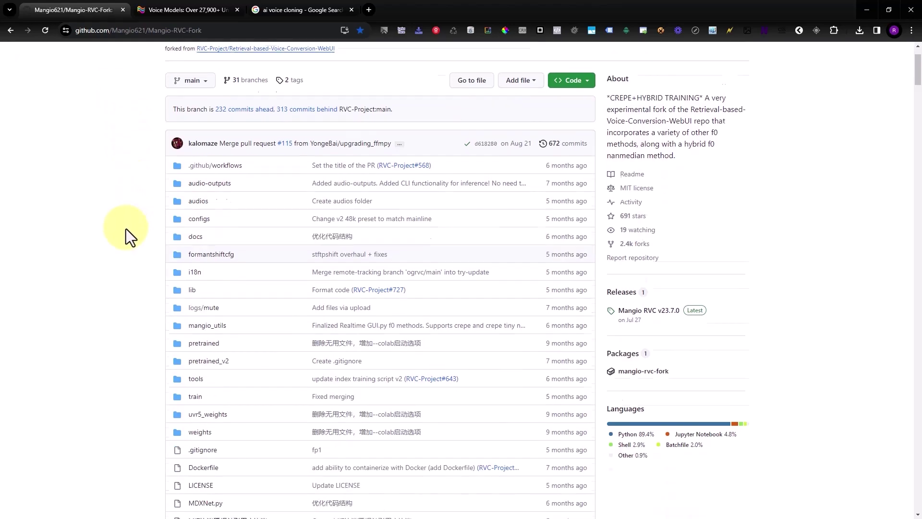
scroll(123, 222, down, 20)
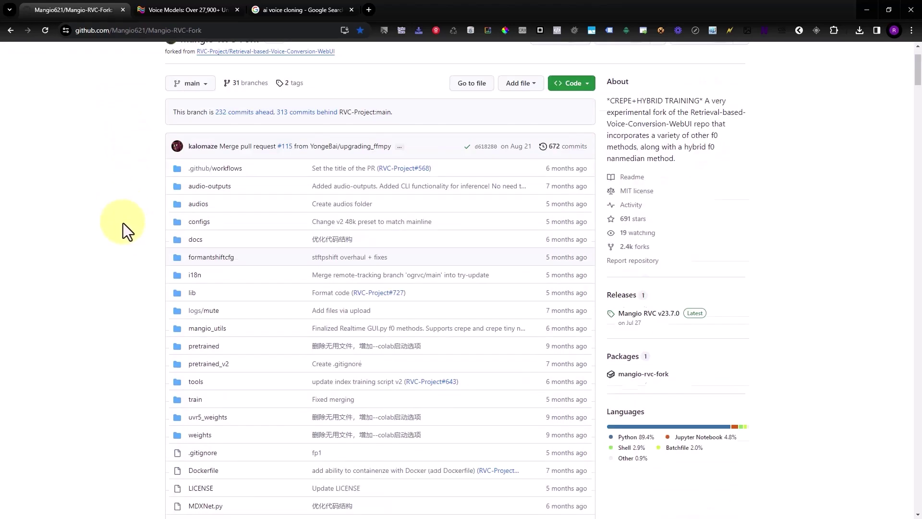
scroll(123, 224, down, 20)
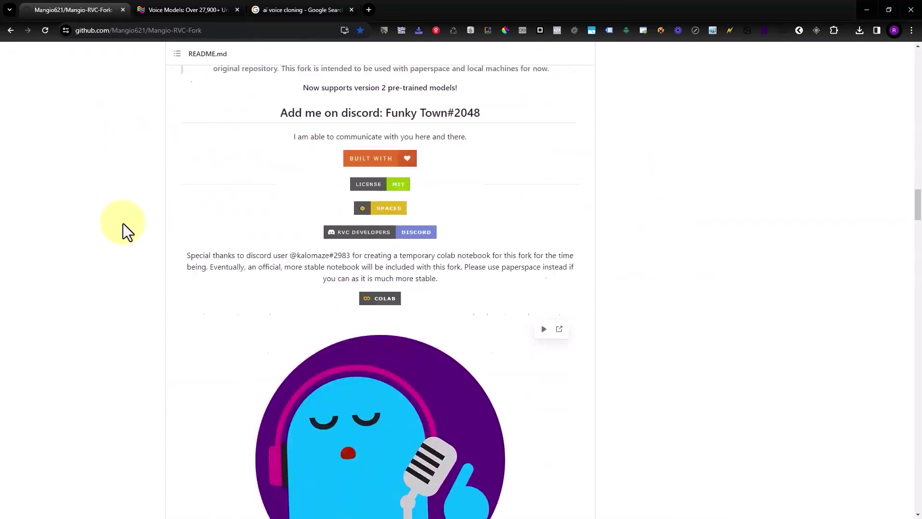
scroll(126, 225, up, 20)
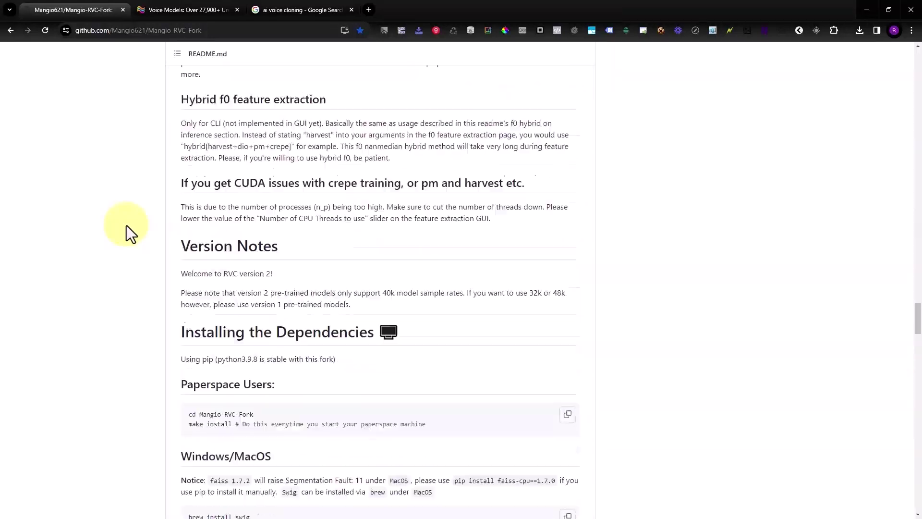
scroll(129, 226, up, 2)
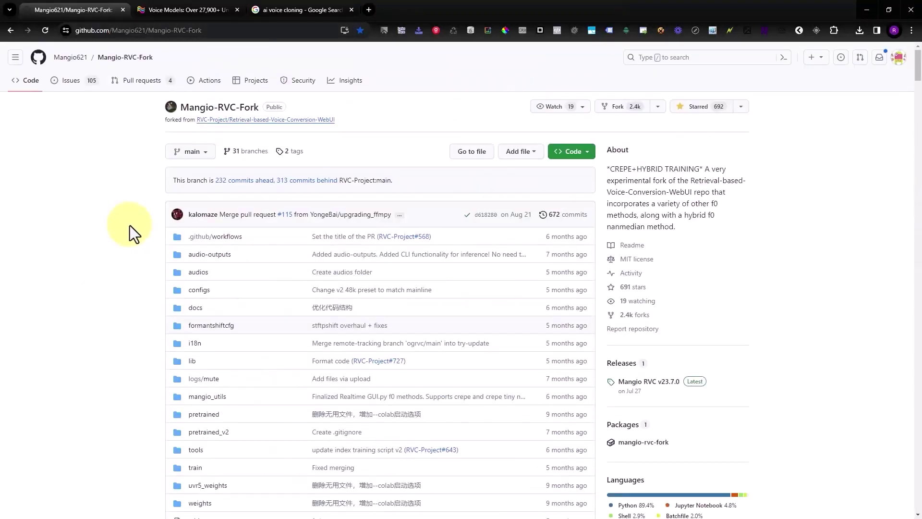
Open the Mangio RVC v23.7.0 release page of the repository and look over its release notes.
scroll(804, 255, down, 3)
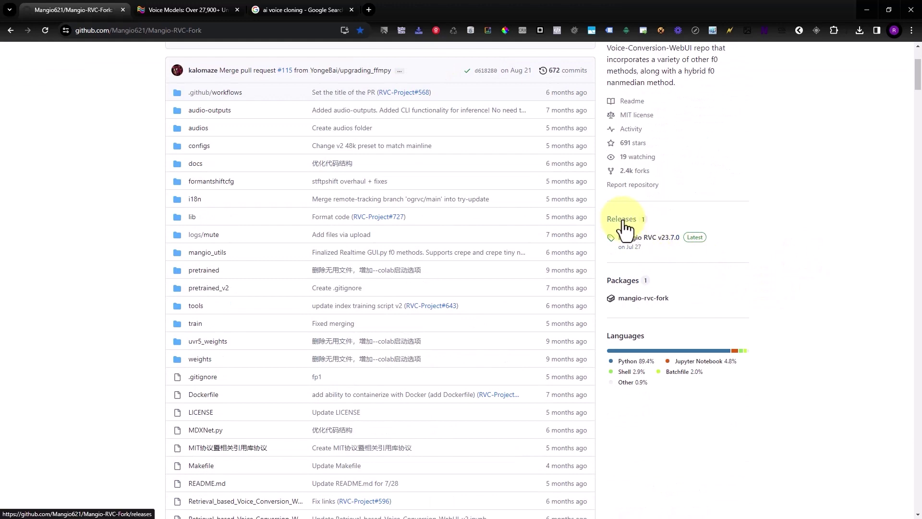
click(653, 239)
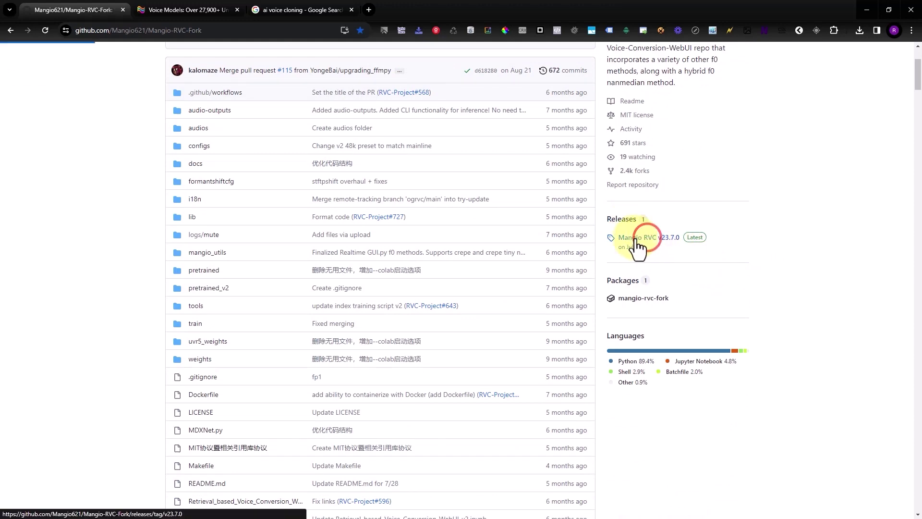
scroll(319, 284, down, 3)
scroll(457, 305, up, 2)
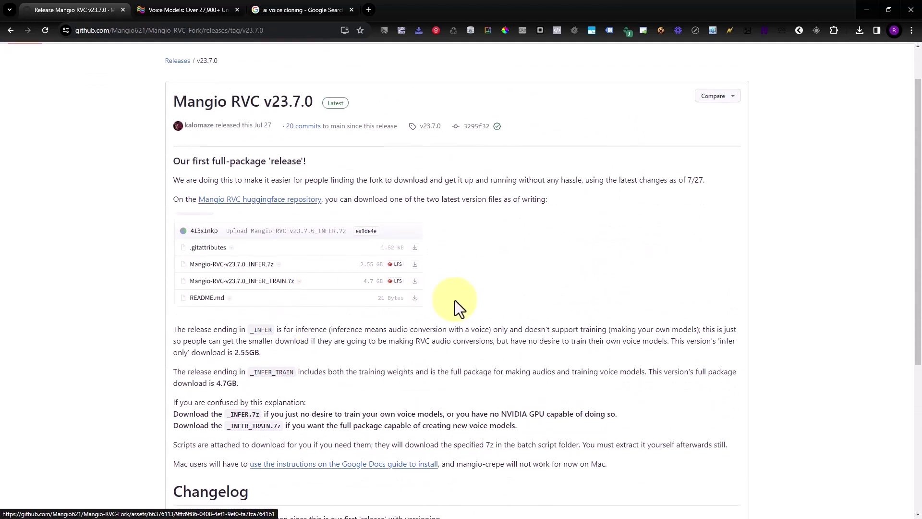
scroll(454, 301, down, 2)
scroll(448, 299, up, 3)
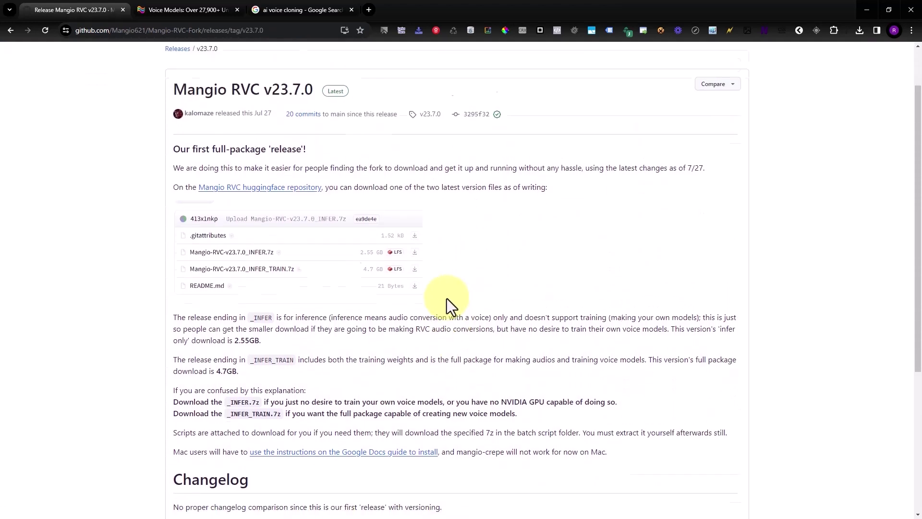
Download INSTALL_Mangio-RVC-v23.7.0_INFER_TRAIN.bat from the release assets into the test-tools folder on the C: drive.
scroll(447, 299, down, 6)
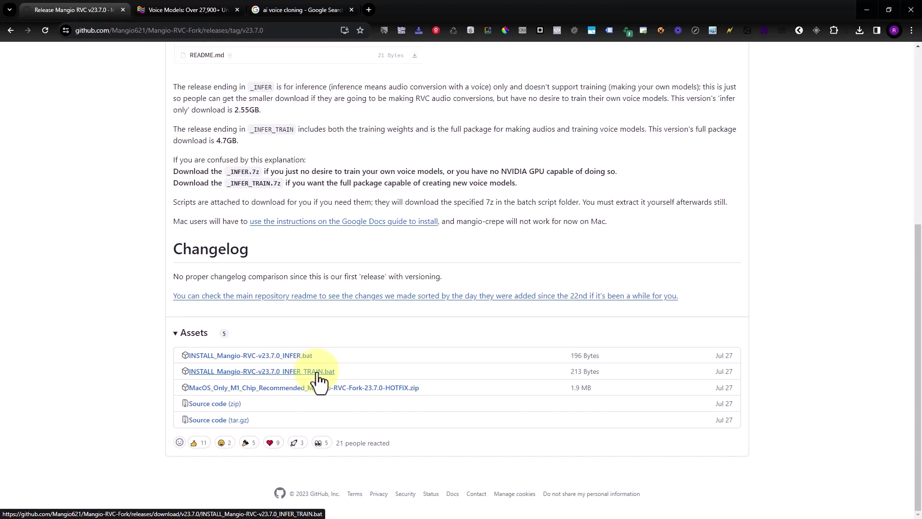
click(298, 371)
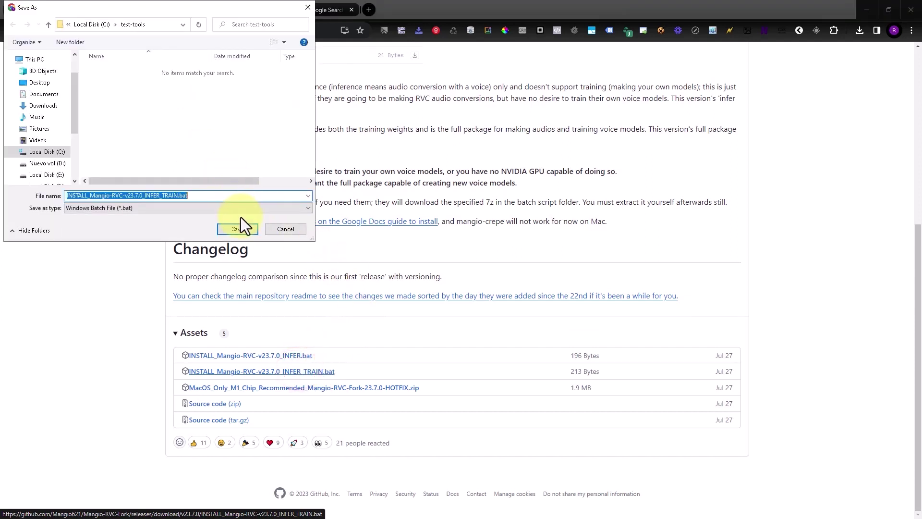
click(241, 227)
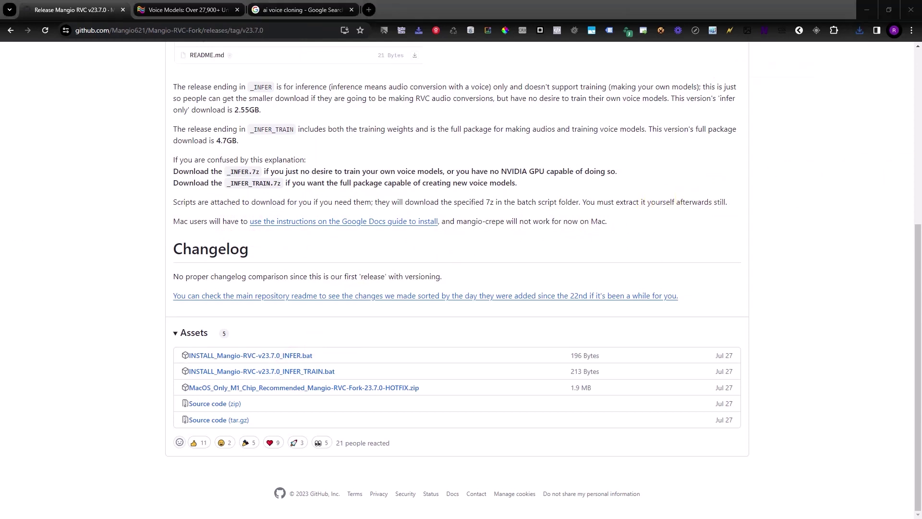
Switch to the test-tools folder in File Explorer, widen the Name column and run INSTALL_Mangio-RVC-v23.7.0_INFER_TRAIN.bat.
click(335, 116)
double_click(334, 117)
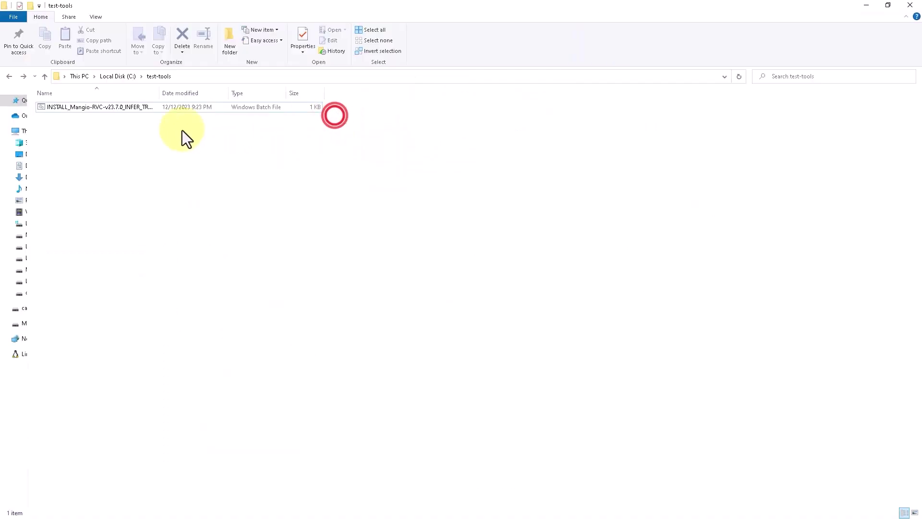
click(84, 107)
drag(160, 97, 232, 98)
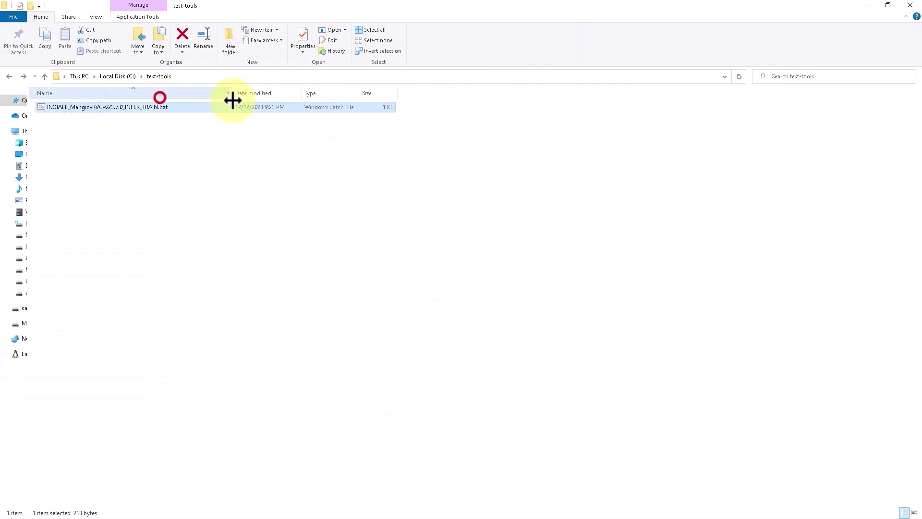
double_click(118, 108)
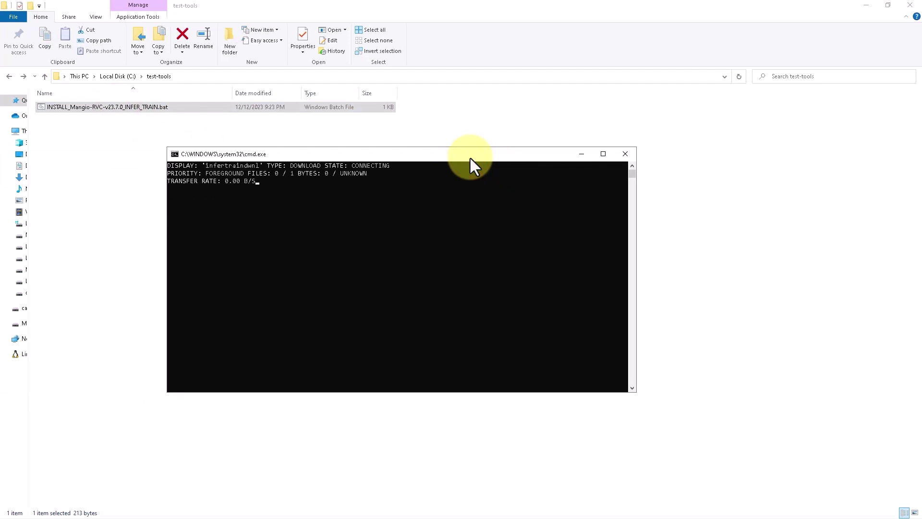
Reposition and enlarge the installer's command window over the test-tools folder to follow the package download.
drag(469, 156, 396, 152)
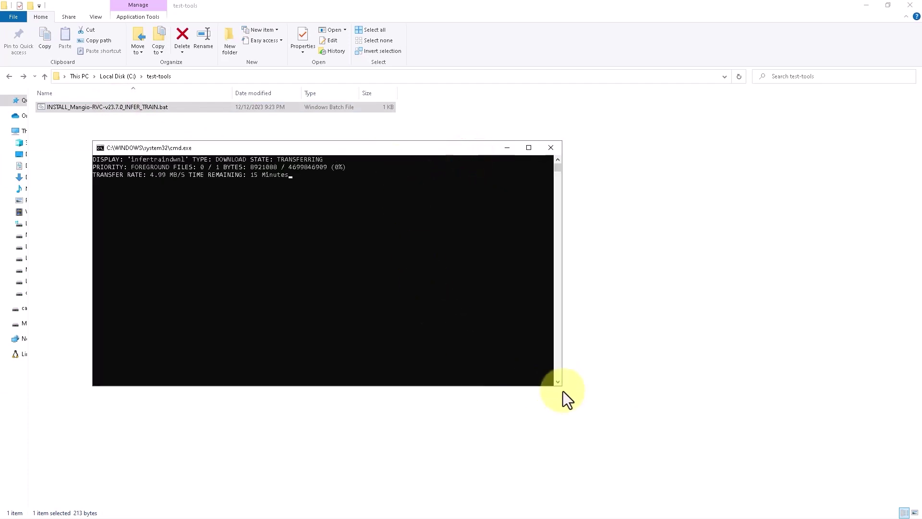
drag(558, 385, 837, 427)
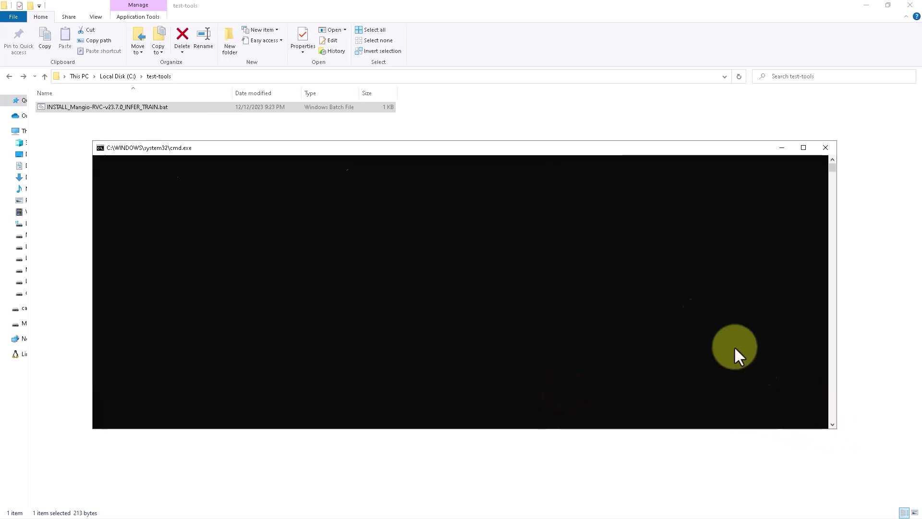
drag(582, 156, 570, 152)
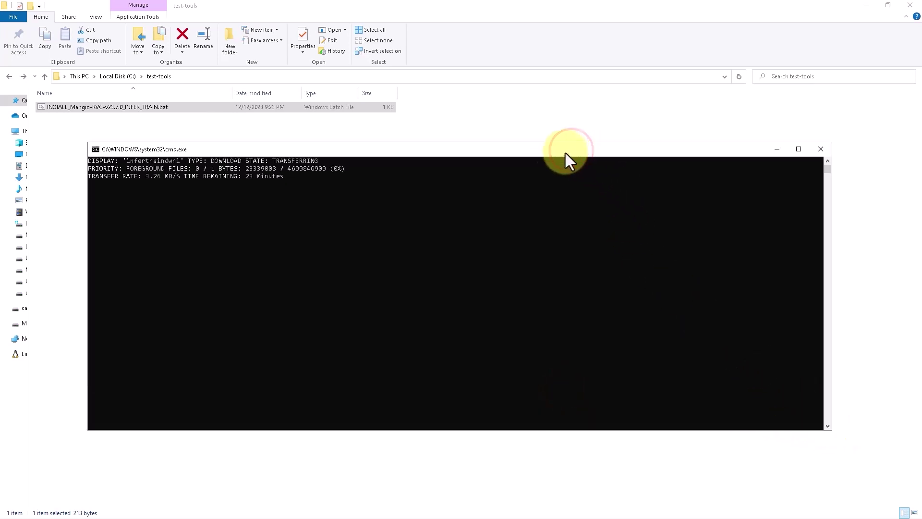
click(244, 176)
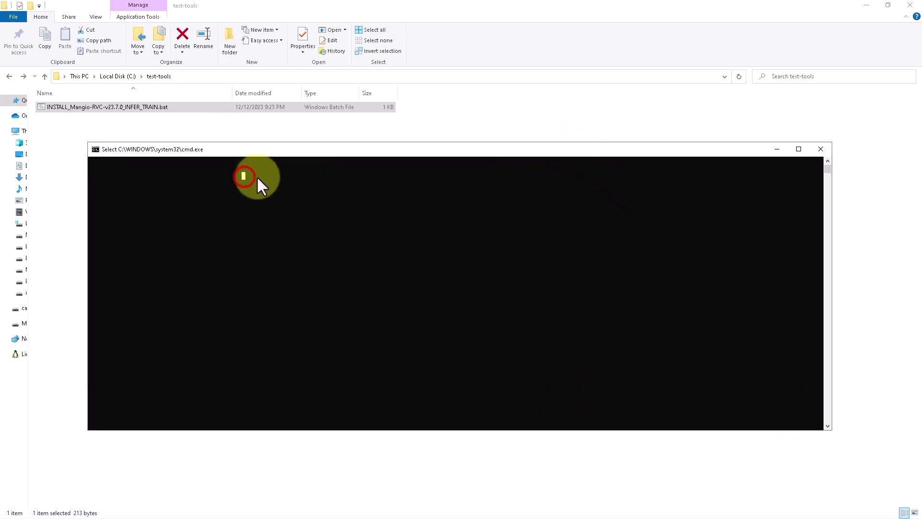
click(313, 222)
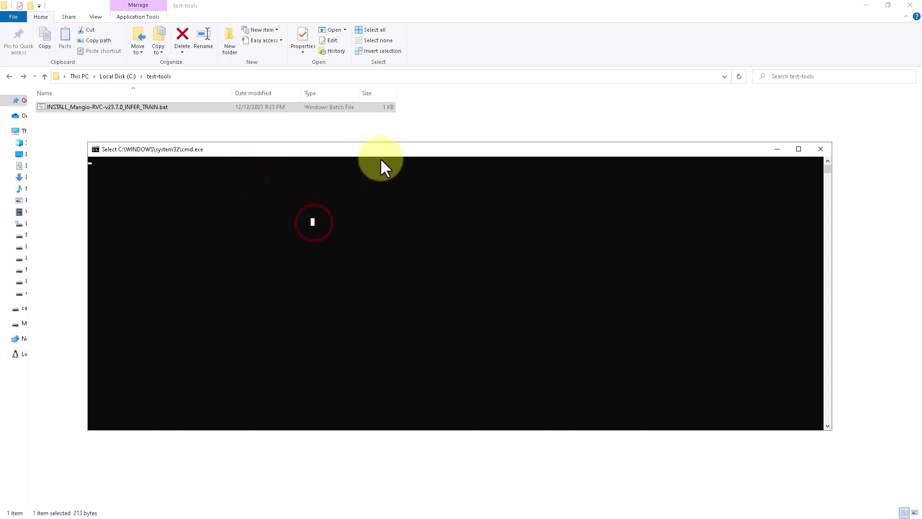
drag(372, 153, 362, 152)
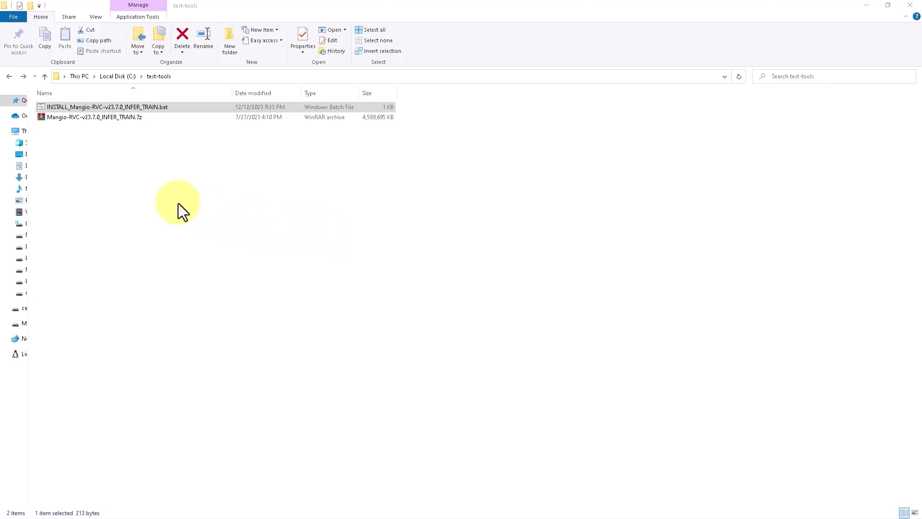
Extract the Mangio-RVC-v23.7.0_INFER_TRAIN.7z archive into the test-tools folder.
click(116, 151)
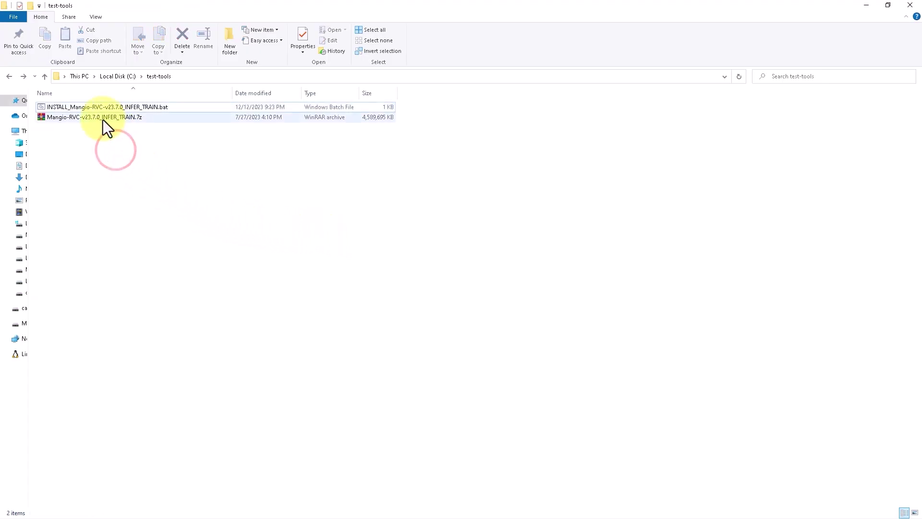
click(103, 120)
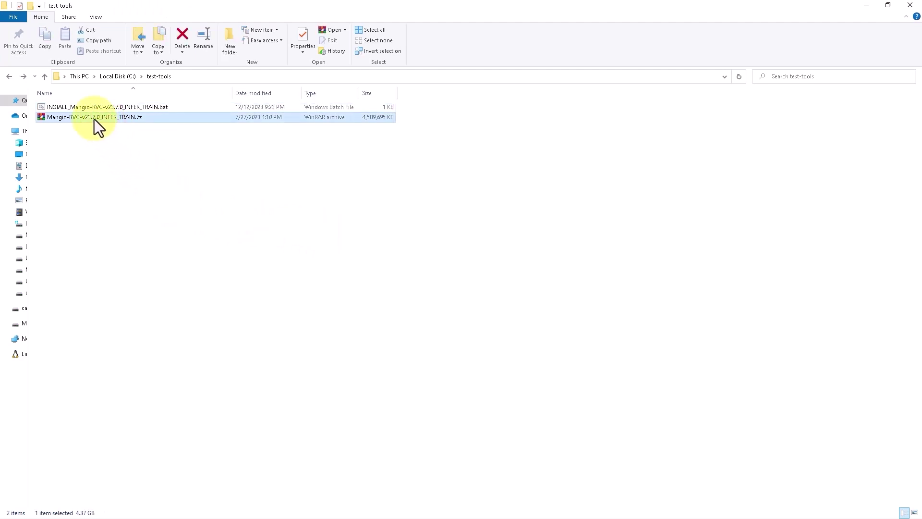
double_click(95, 119)
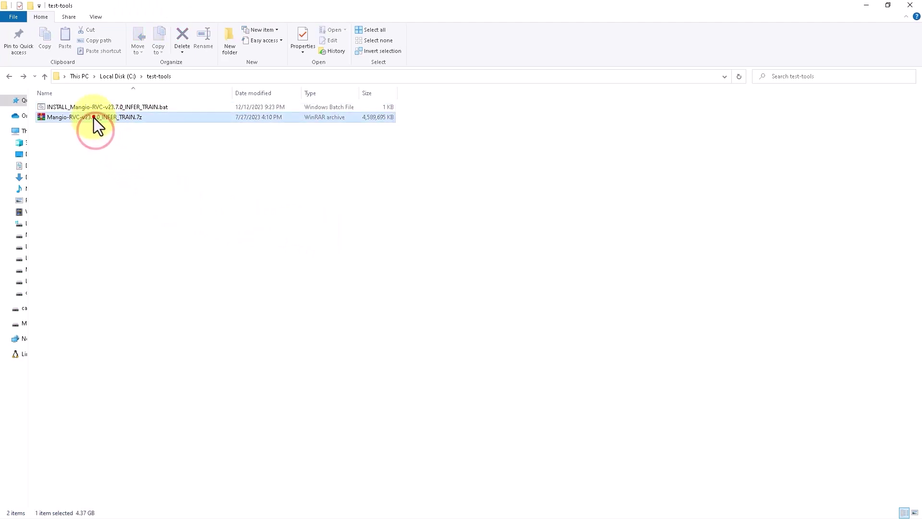
click(94, 118)
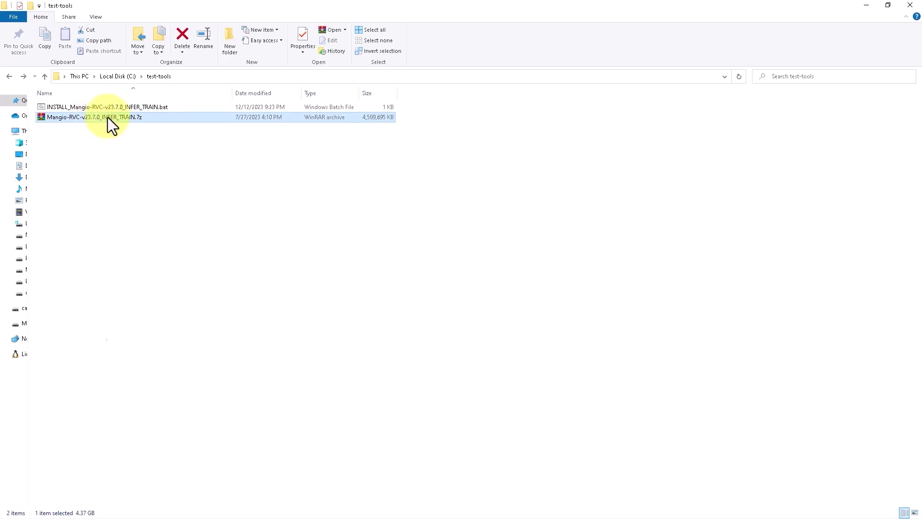
right_click(106, 118)
click(134, 170)
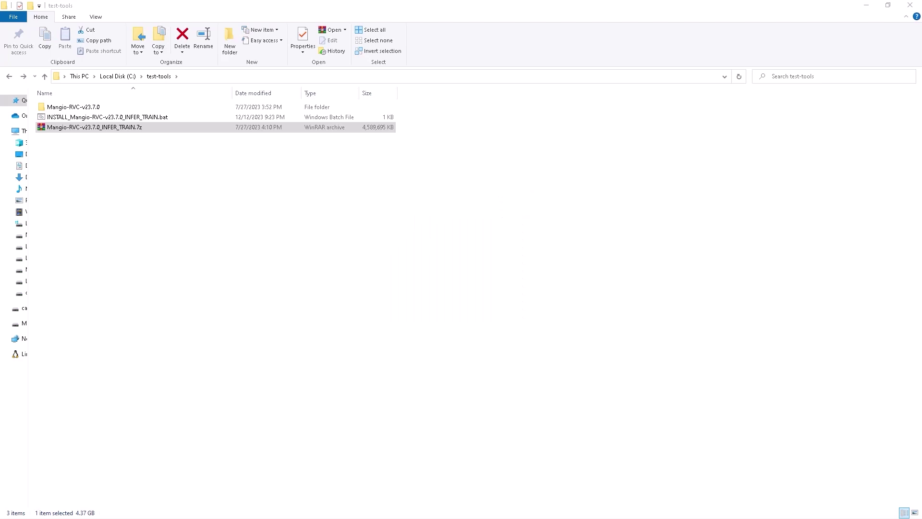
Open the extracted Mangio-RVC-v23.7.0 folder, look through its contents and sort the files by type.
click(106, 156)
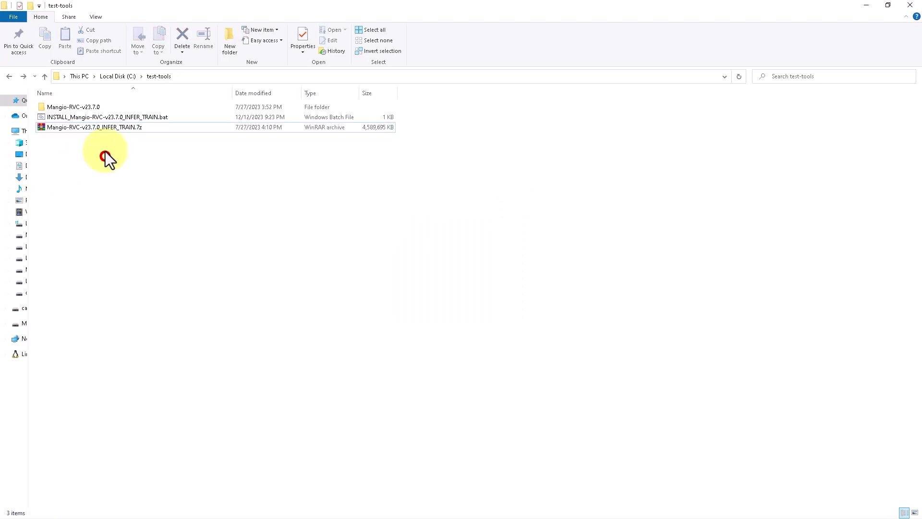
double_click(86, 107)
scroll(404, 340, down, 10)
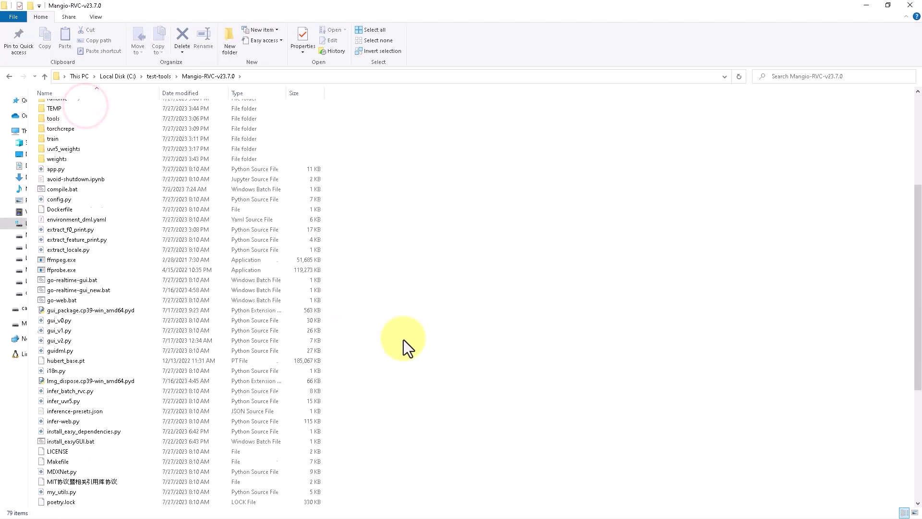
scroll(403, 341, down, 2)
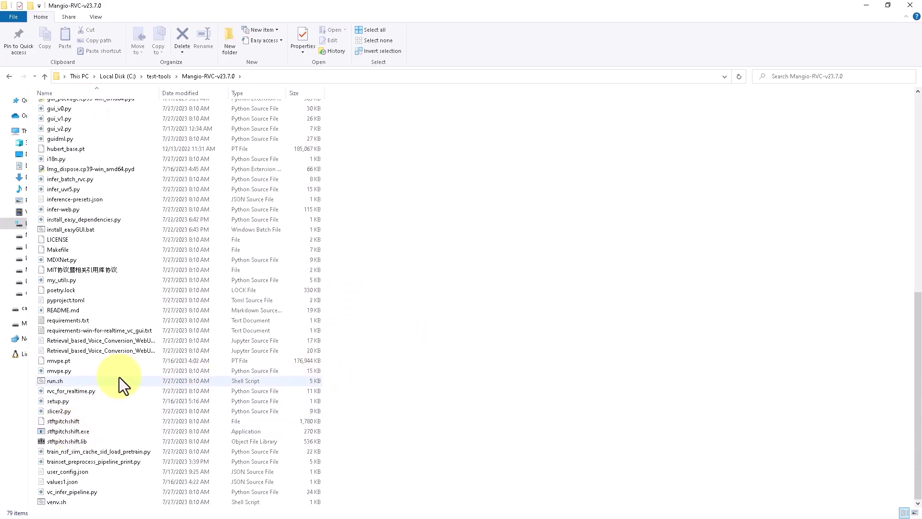
scroll(131, 345, up, 10)
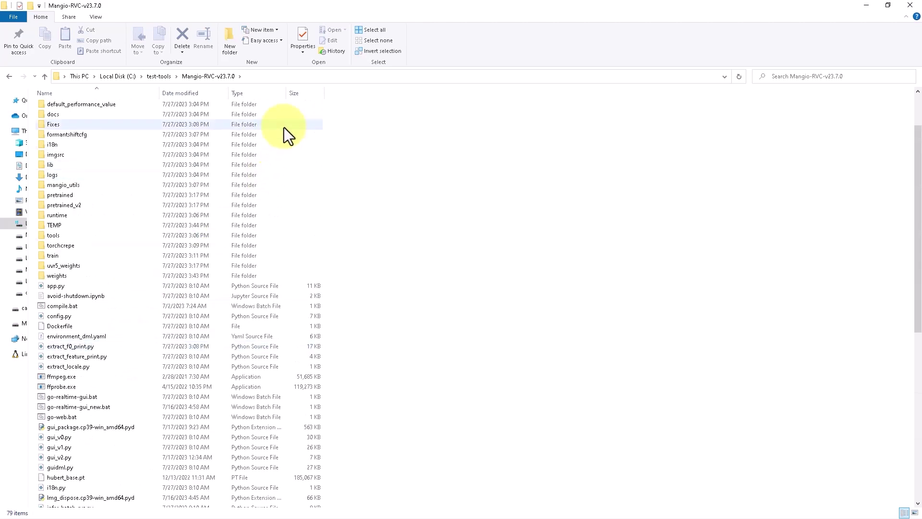
click(259, 93)
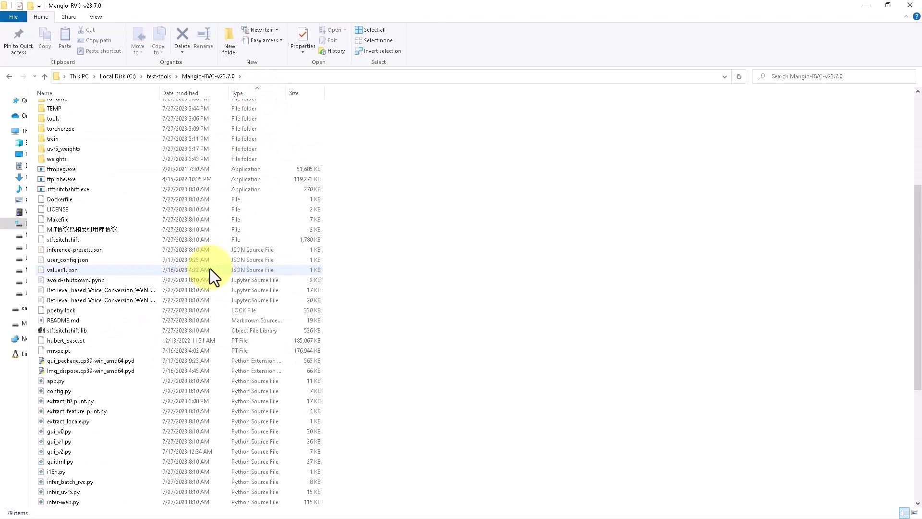
Run go-web.bat from the Mangio-RVC-v23.7.0 folder, then reposition and widen its command window.
scroll(210, 269, down, 7)
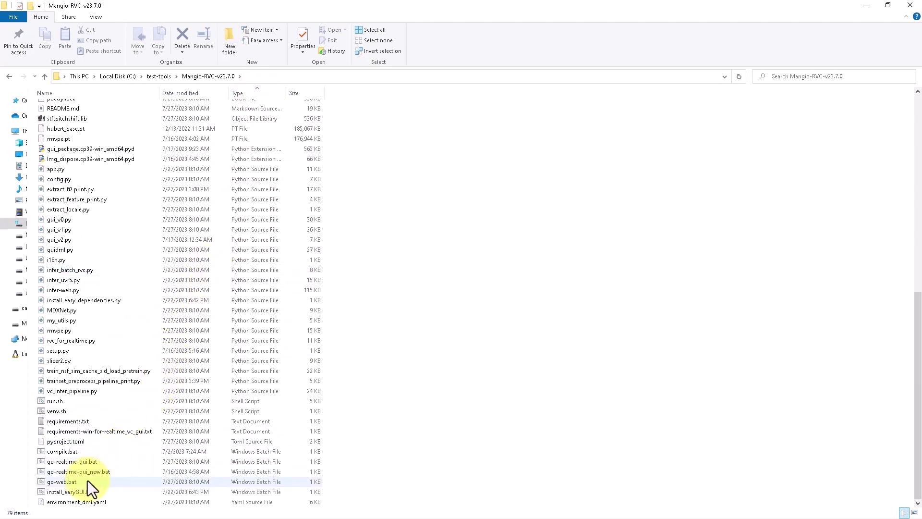
click(55, 484)
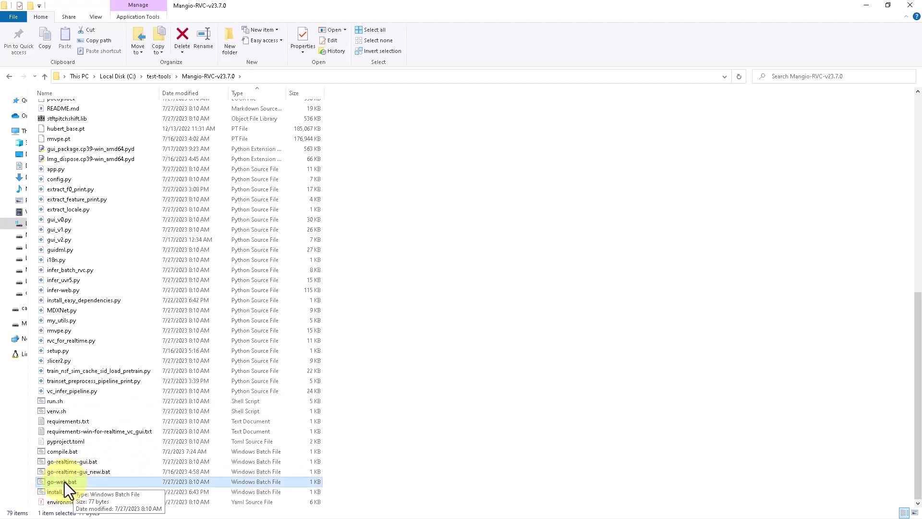
double_click(62, 482)
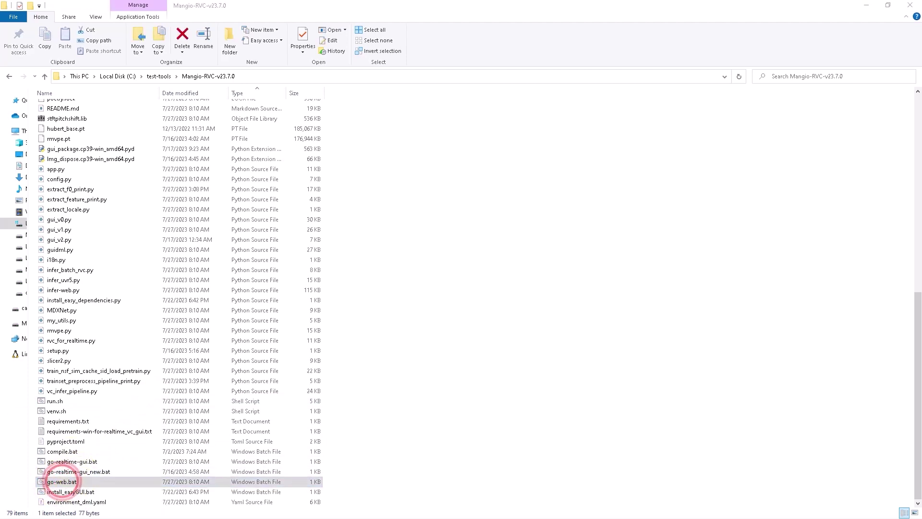
click(485, 148)
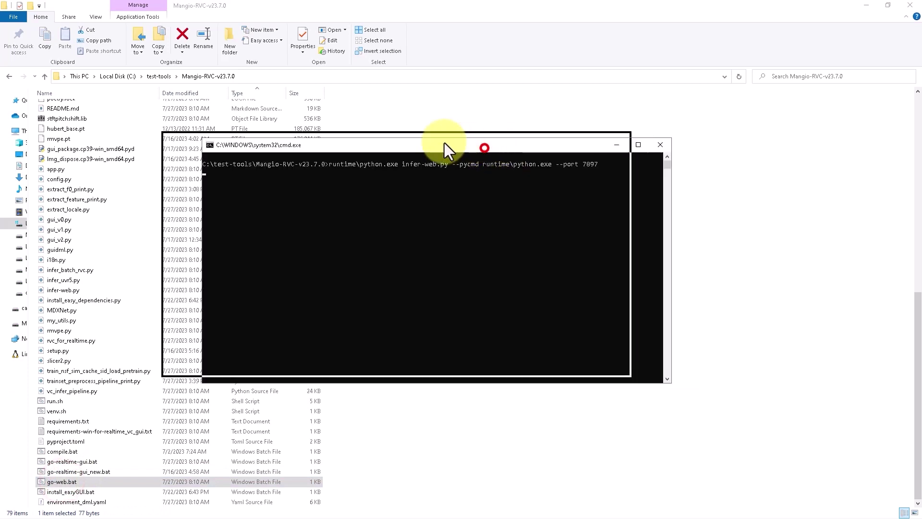
drag(387, 129, 387, 131)
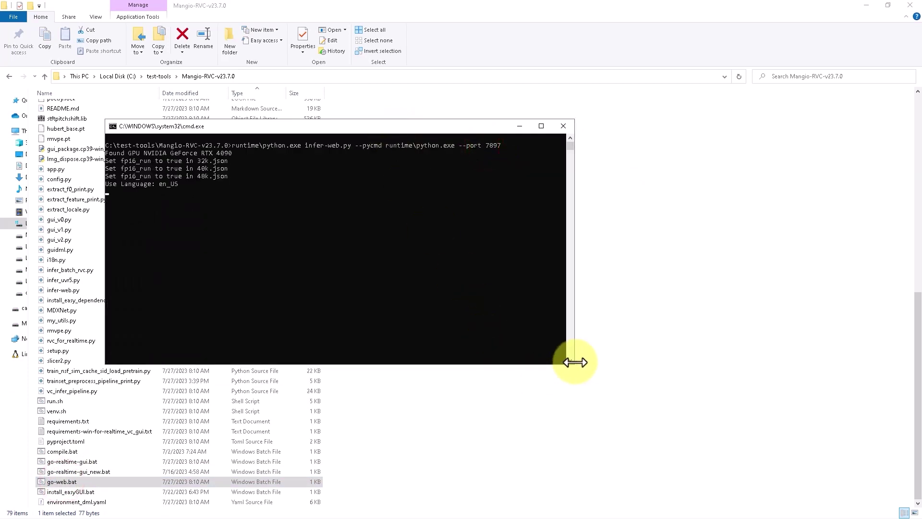
drag(574, 366, 634, 377)
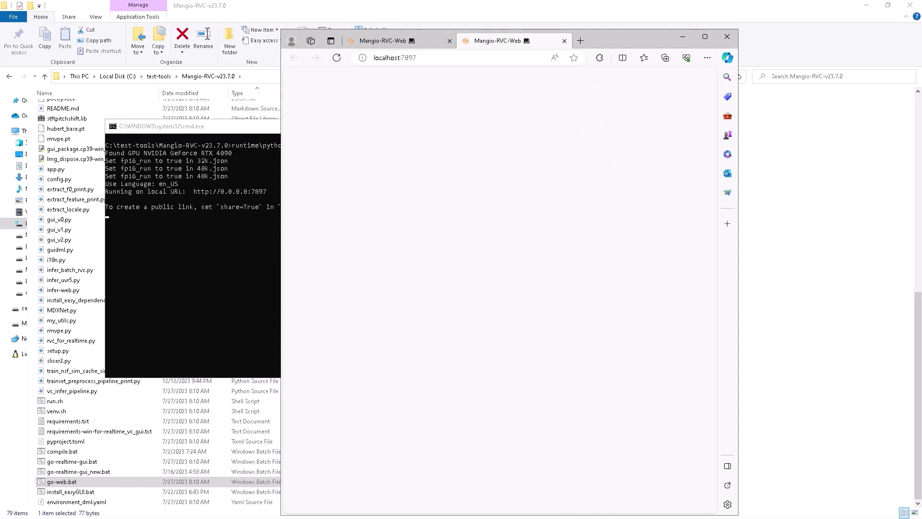
Close the blank Mangio-RVC-Web browser window and allow Python through the firewall on private and public networks.
key(alt+F4)
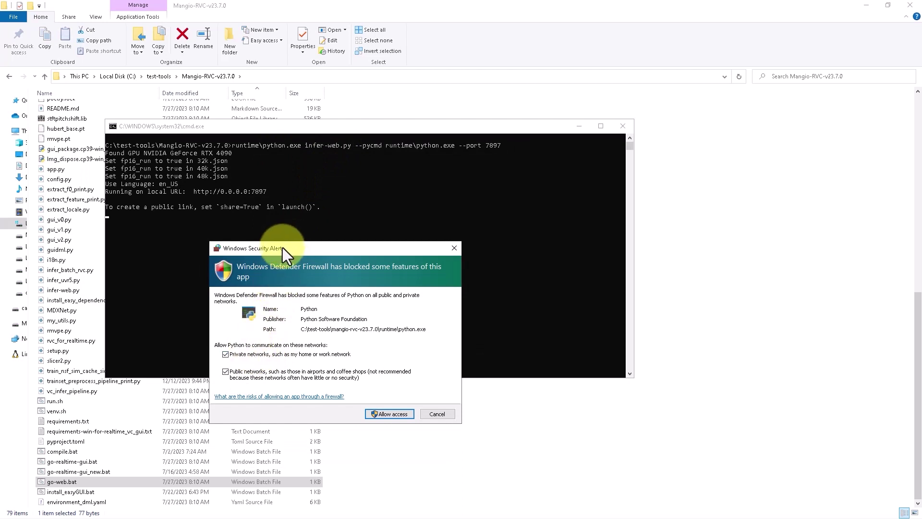
drag(286, 247, 298, 243)
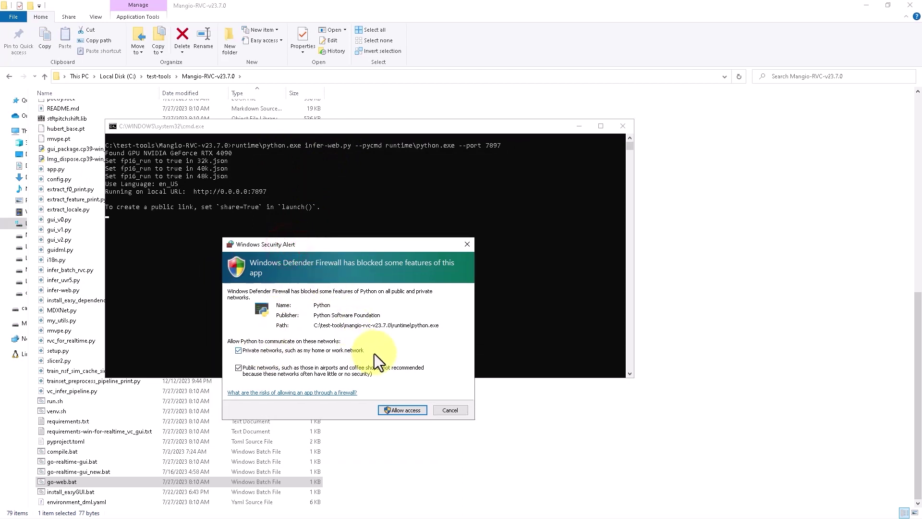
click(402, 411)
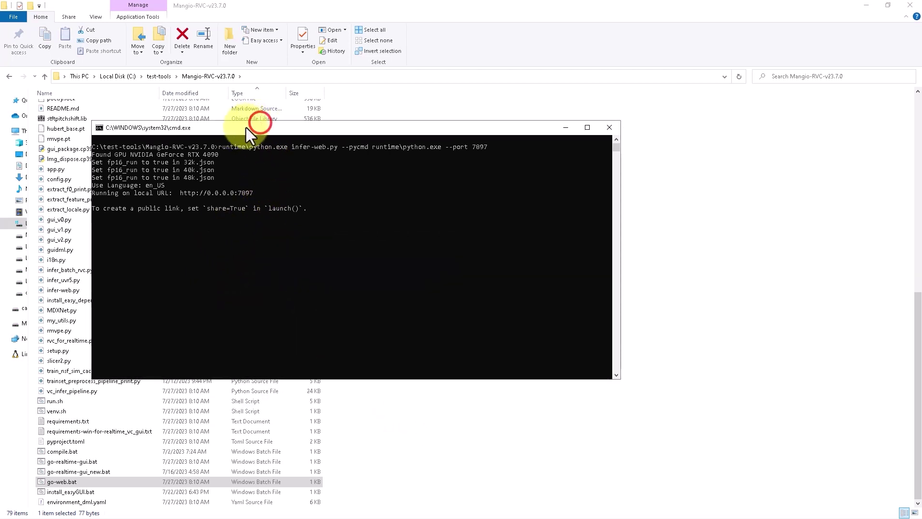
drag(245, 127, 216, 114)
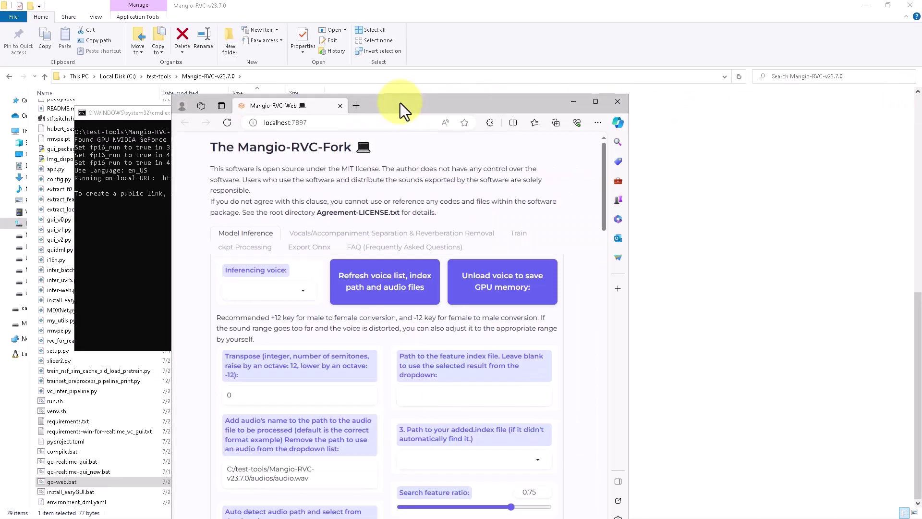
Maximize the Mangio-RVC-Web window at localhost:7897 and look over its inference, vocal separation, training, ckpt and Onnx sections.
double_click(400, 105)
scroll(333, 260, down, 7)
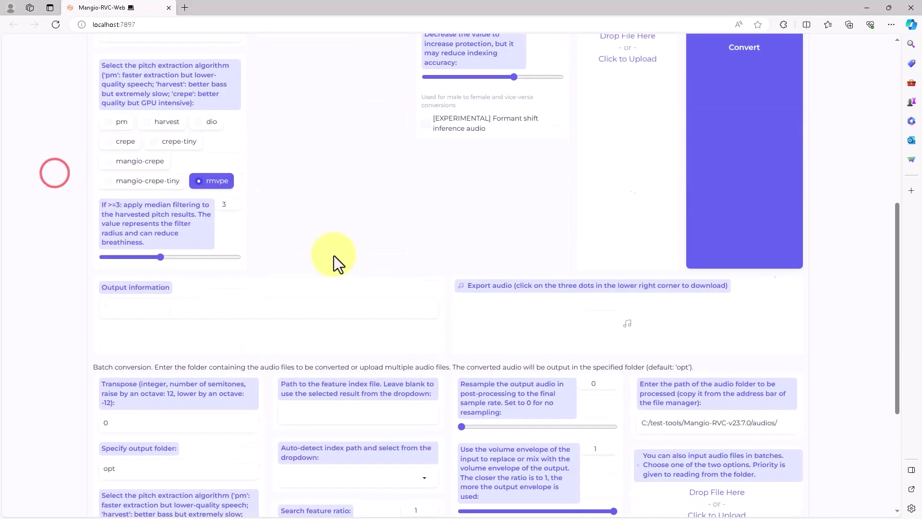
scroll(334, 266, up, 7)
click(190, 100)
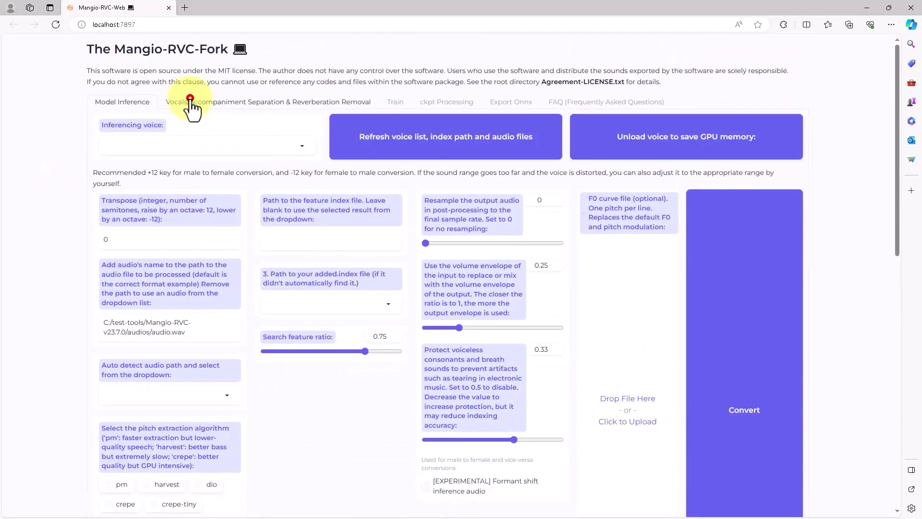
click(123, 102)
click(396, 101)
click(444, 100)
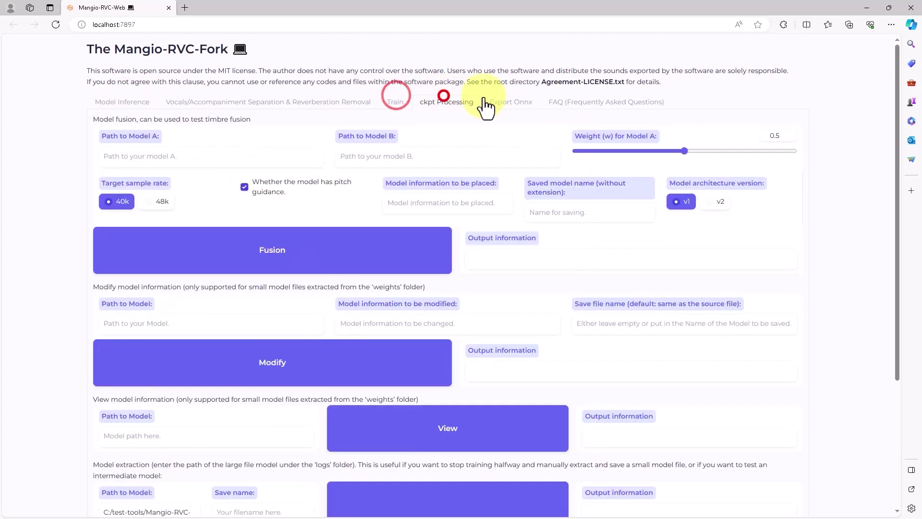
click(502, 100)
click(126, 101)
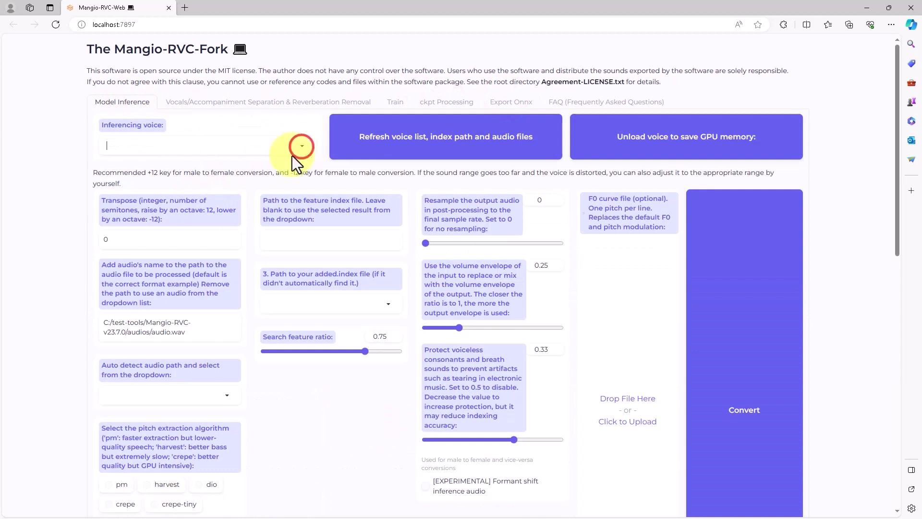
Check the Inferencing voice list and look over the Model Inference settings.
click(245, 176)
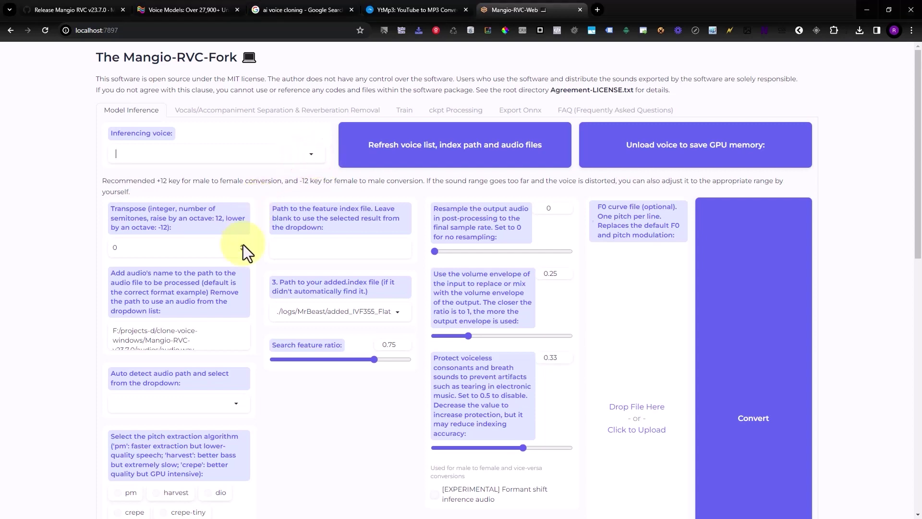
scroll(244, 279, down, 5)
scroll(254, 321, up, 5)
Switch to the voice-models.com page and look over its list of AI voice models.
click(171, 10)
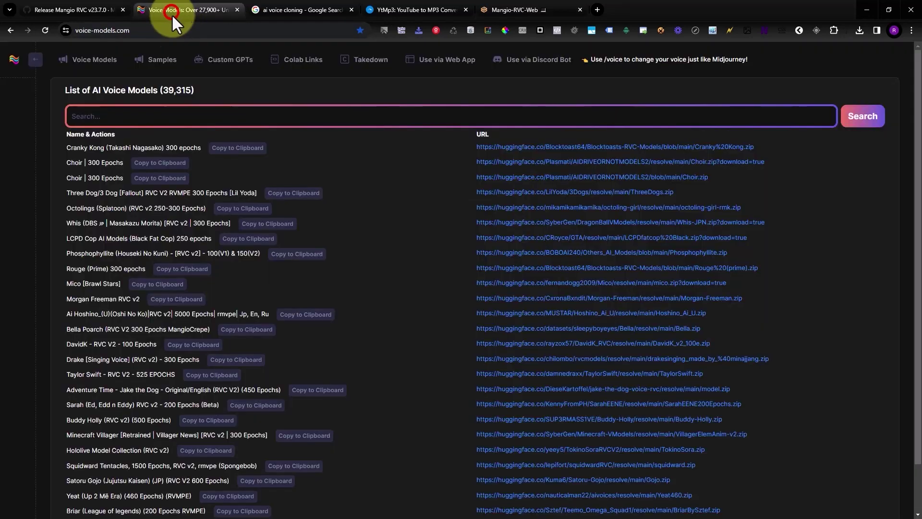
scroll(417, 352, down, 1)
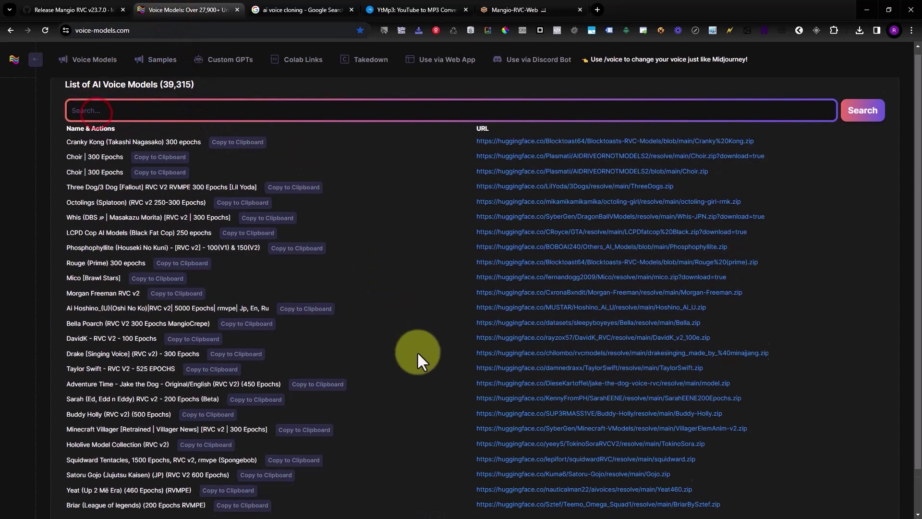
scroll(417, 352, up, 1)
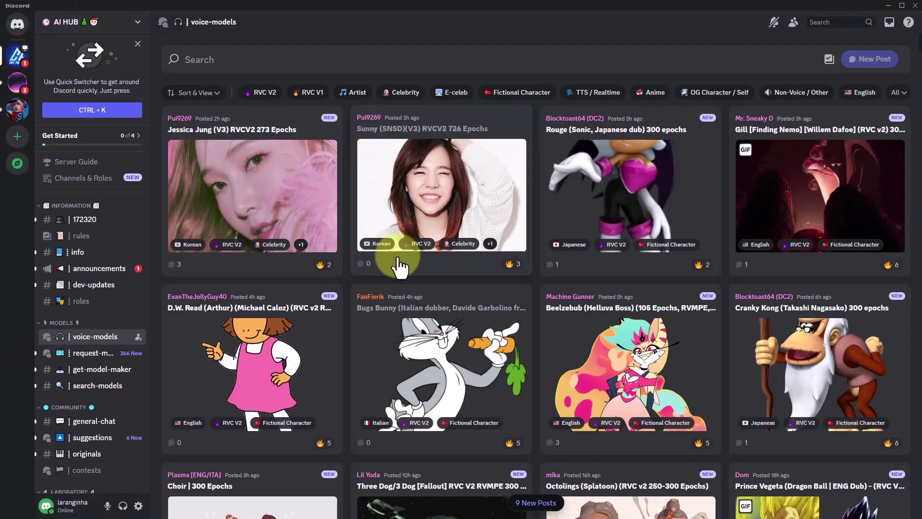
Browse the posts in the voice-models channel of the AI HUB server in Discord.
scroll(432, 310, down, 5)
scroll(432, 308, up, 5)
scroll(465, 310, down, 1)
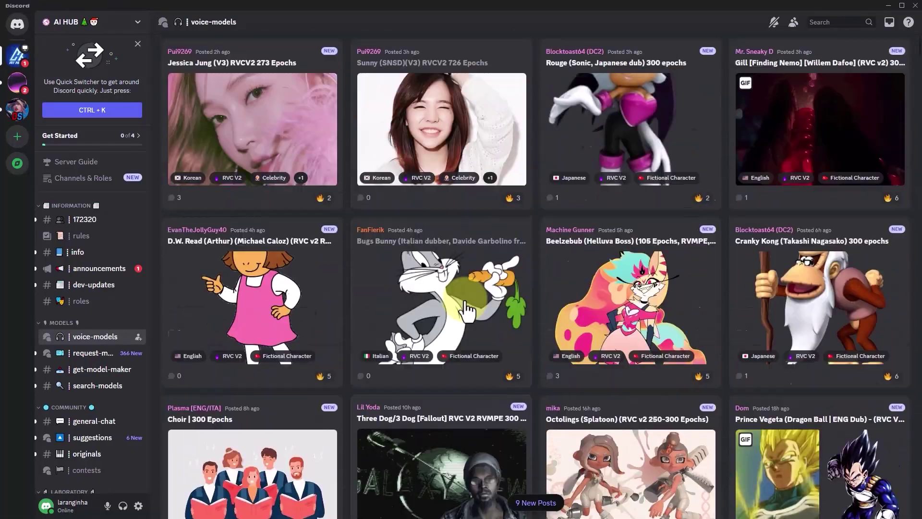
scroll(465, 310, up, 1)
Open the Sunny (SNSD)(V3) post, play and pause its Sunny_Almost.wav sample, close the post and return to voice-models.com.
click(449, 195)
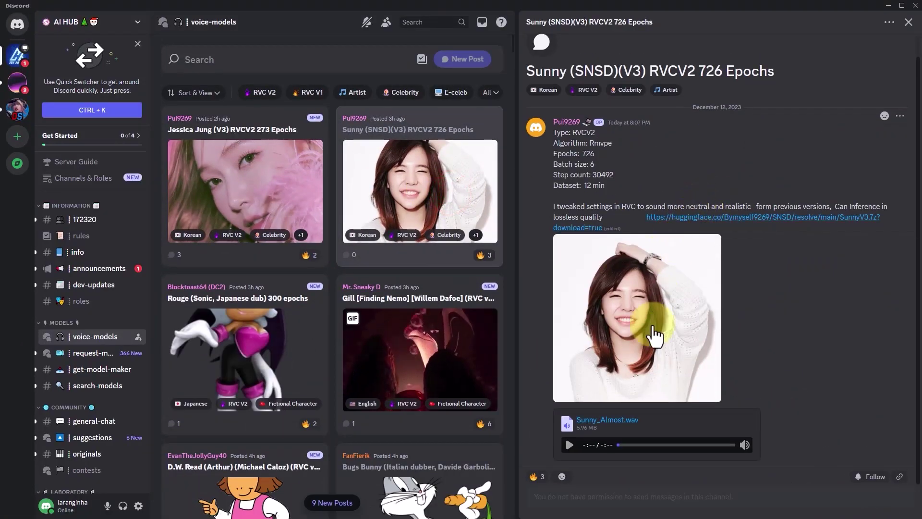
click(569, 445)
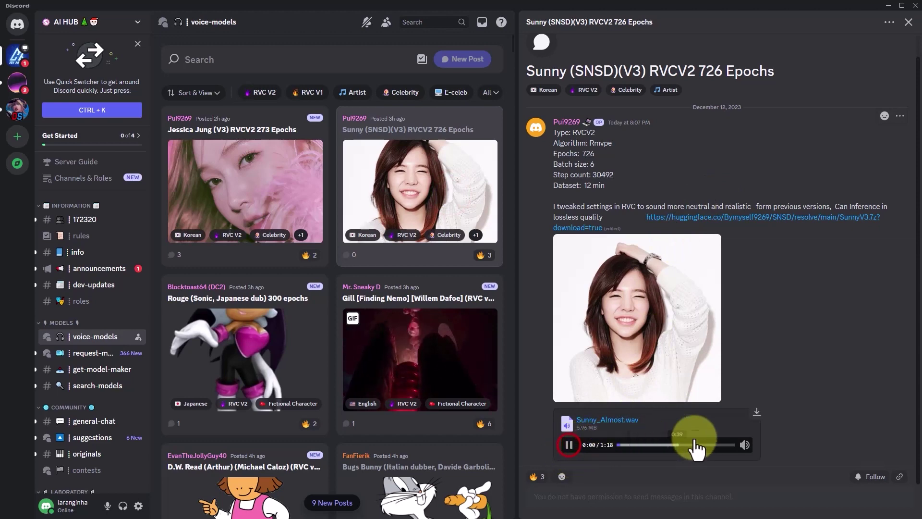
click(569, 446)
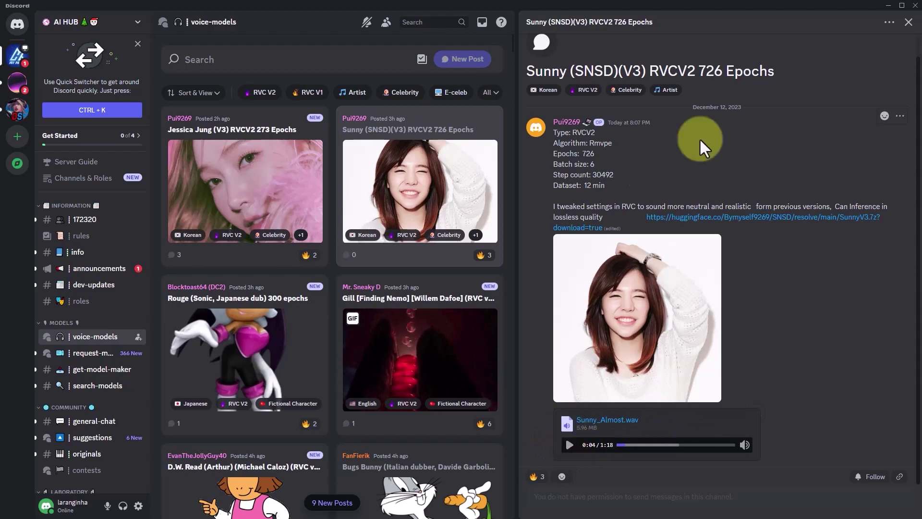
click(908, 22)
click(888, 5)
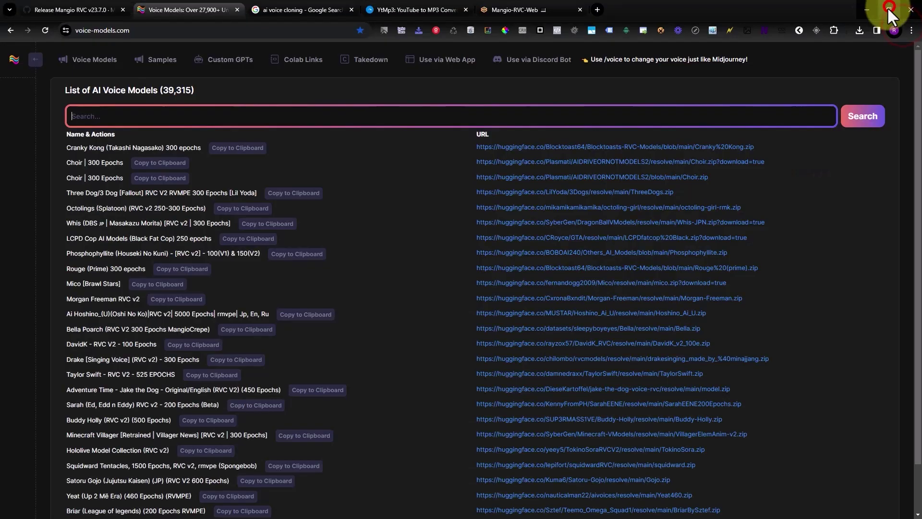
Search the voice models for "mr beast" and open the Mr Beast (RMVPE) (RVC V2) 500 epochs, 4800 steps model.
click(242, 118)
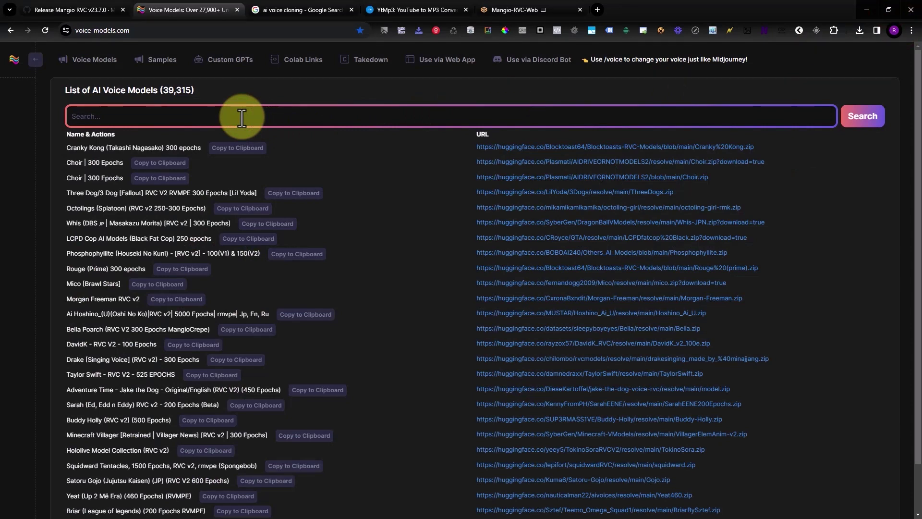
text(mr)
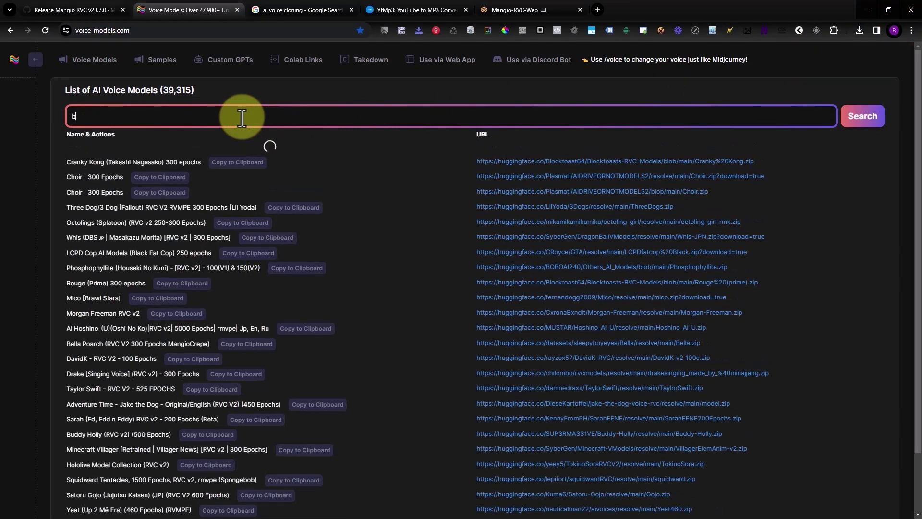
text( beast)
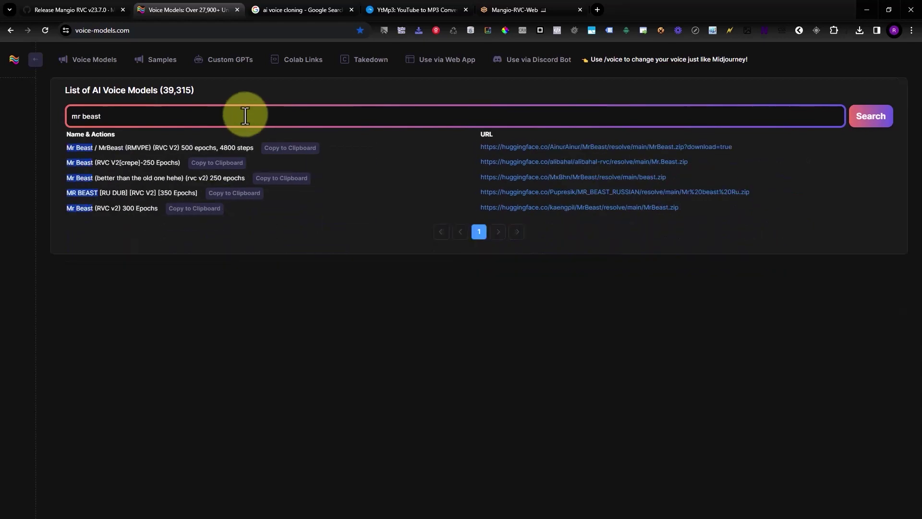
click(187, 148)
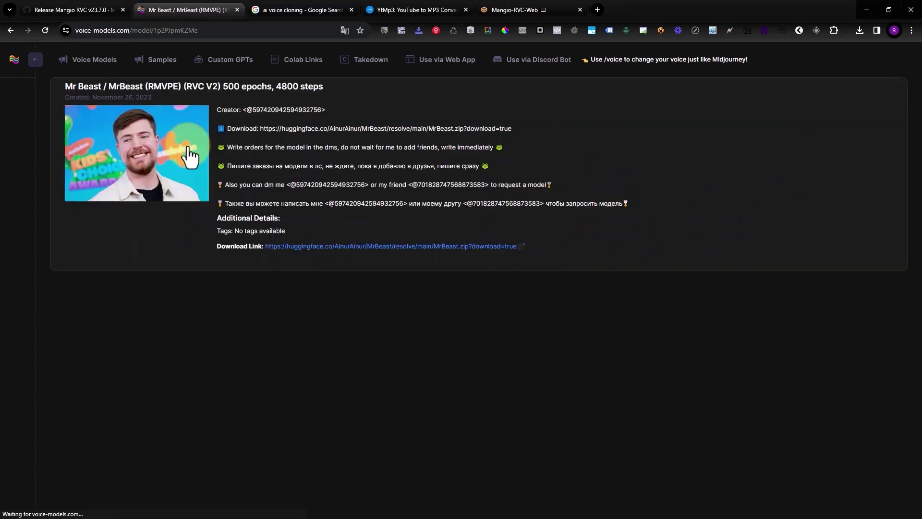
Download MrBeast.zip into the clone-voice-windows folder and extract it there into its own MrBeast folder.
click(439, 246)
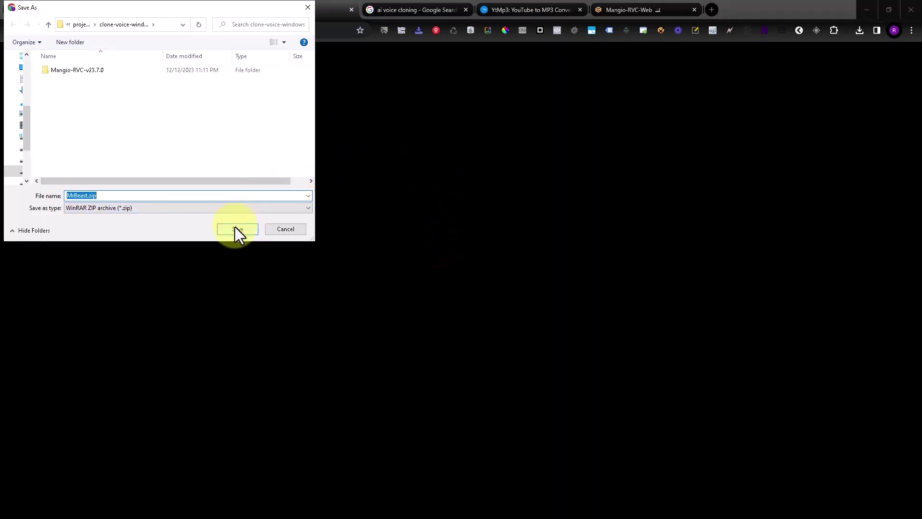
click(235, 228)
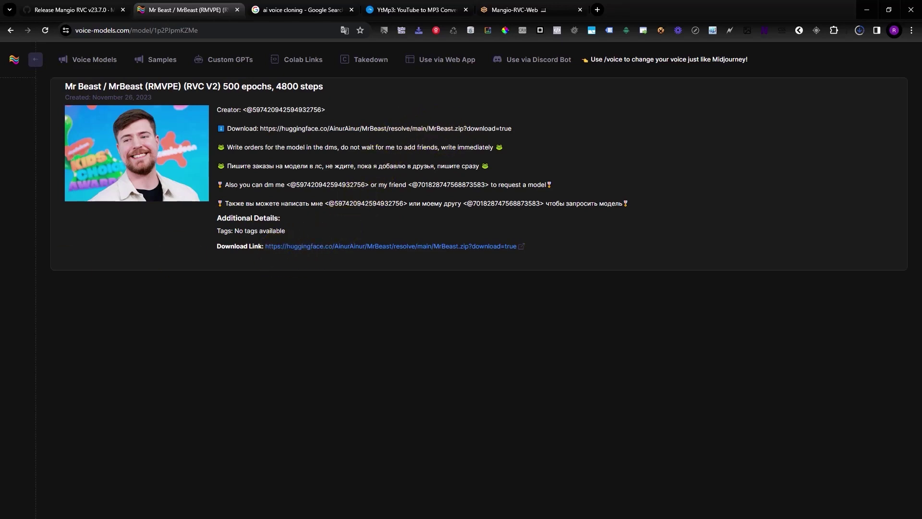
key(alt+Tab)
click(146, 202)
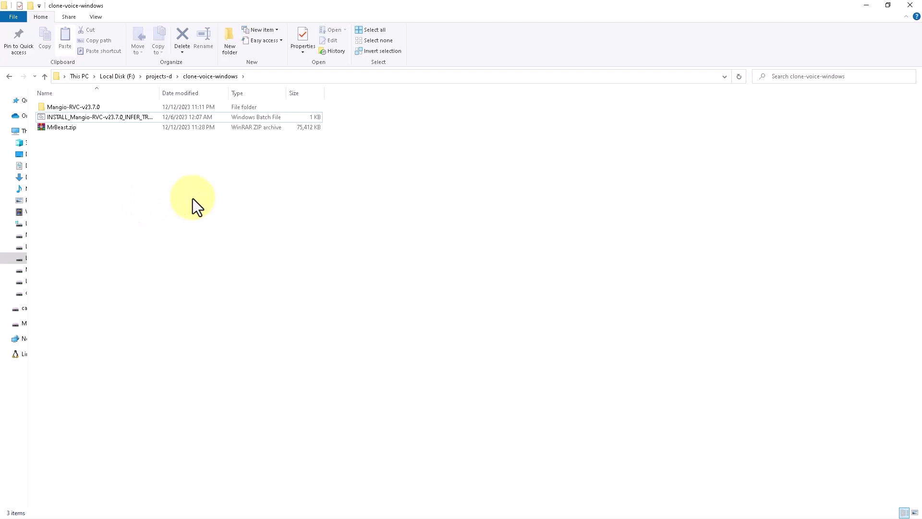
right_click(72, 130)
click(115, 191)
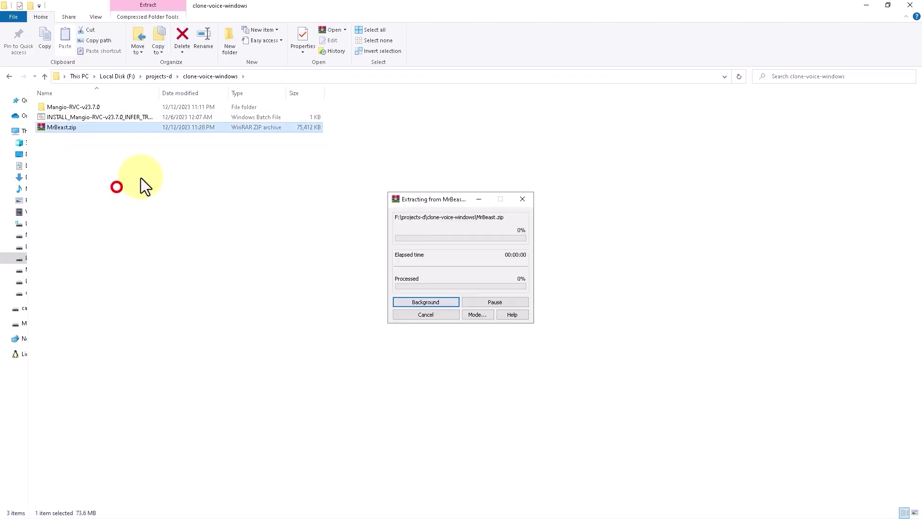
Move MrBeast.pth from the extracted MrBeast folder into the weights folder of Mangio-RVC-v23.7.0.
double_click(73, 115)
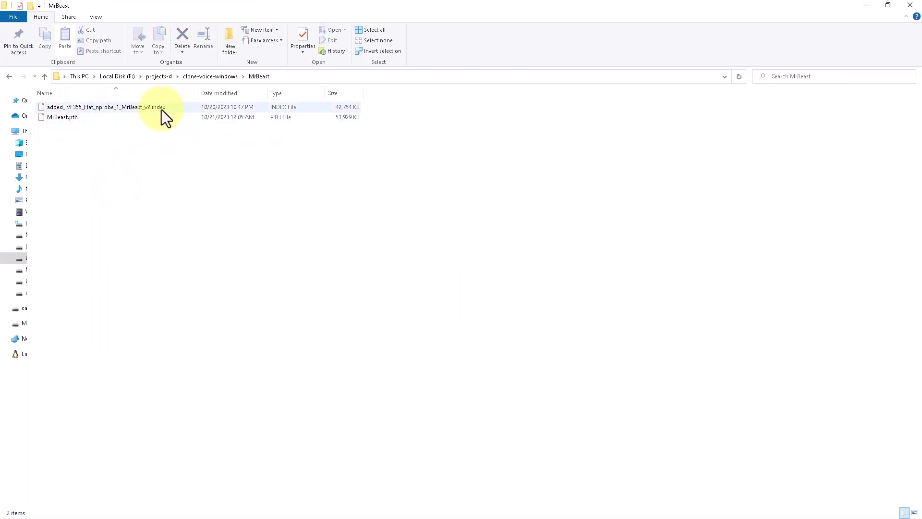
click(70, 119)
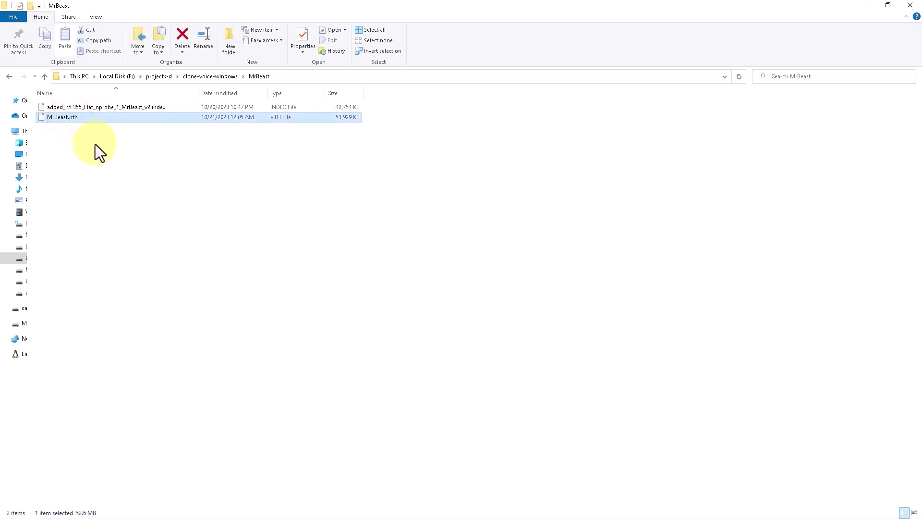
click(210, 77)
click(87, 108)
double_click(88, 107)
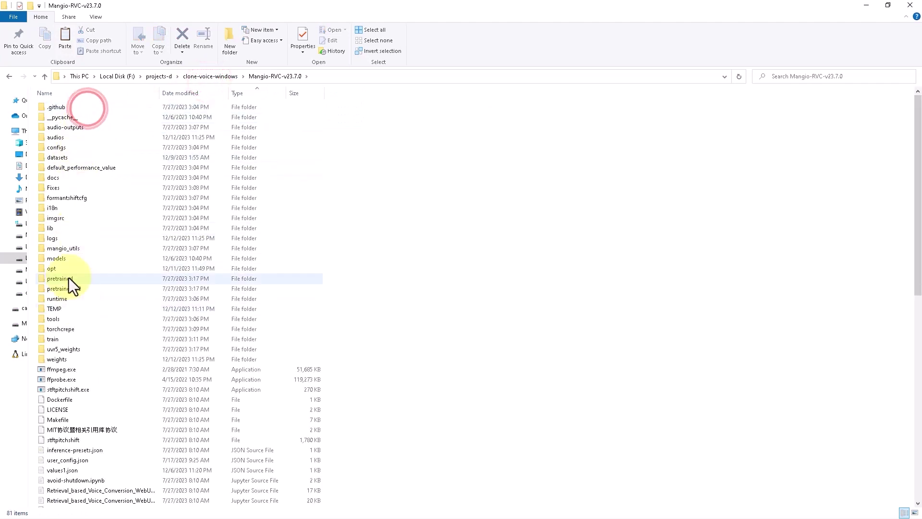
double_click(54, 359)
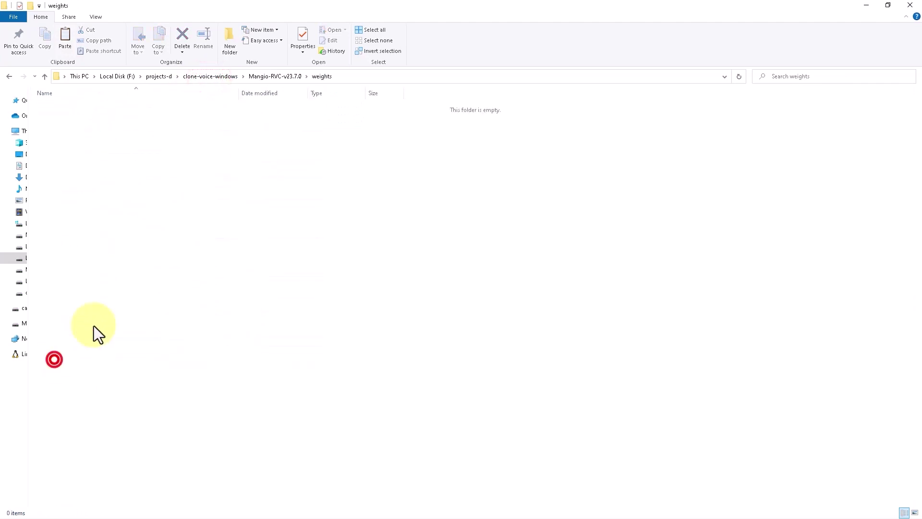
click(180, 191)
key(ctrl+v)
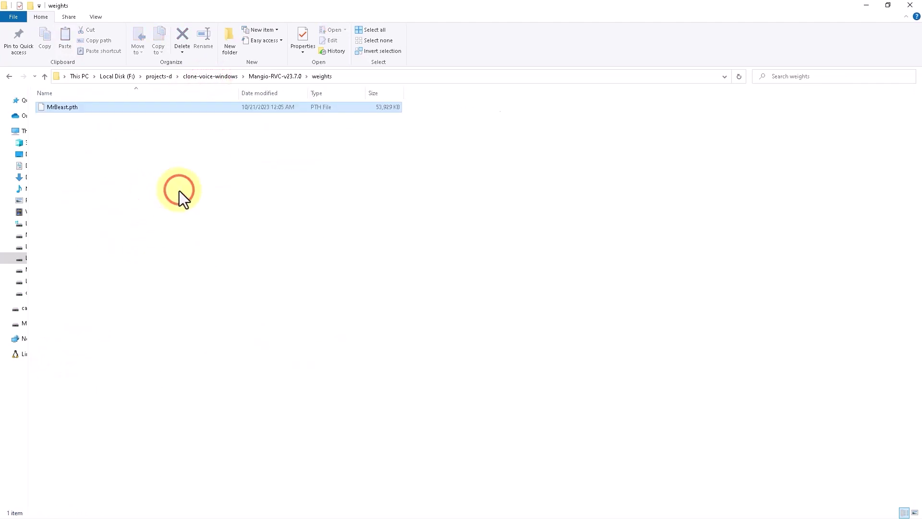
Move the added_IVF355_Flat_nprobe_1_MrBeast_v2.index file into a new folder named mrbeast inside the logs folder of Mangio-RVC-v23.7.0.
click(223, 81)
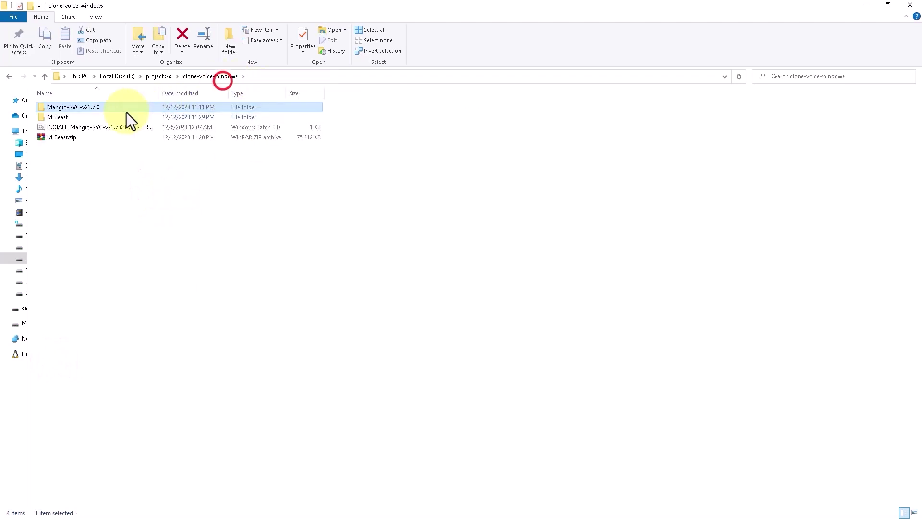
double_click(54, 118)
click(66, 110)
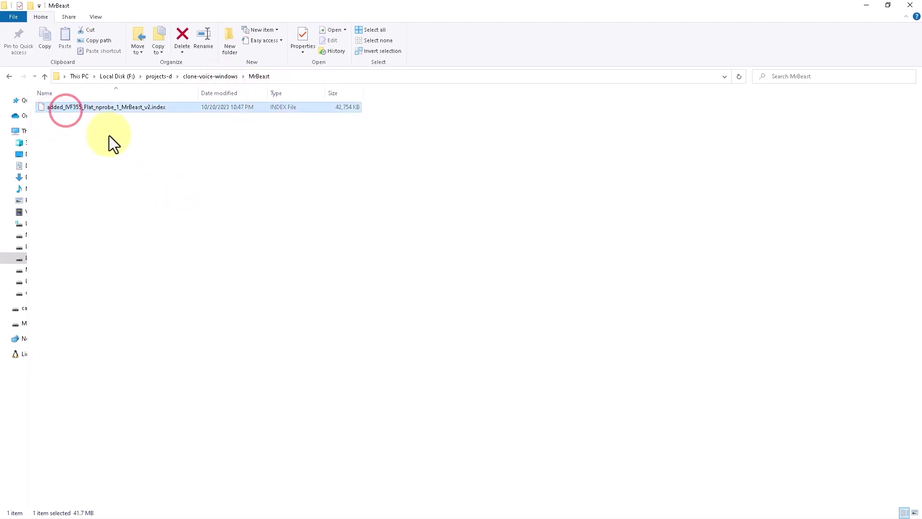
click(225, 76)
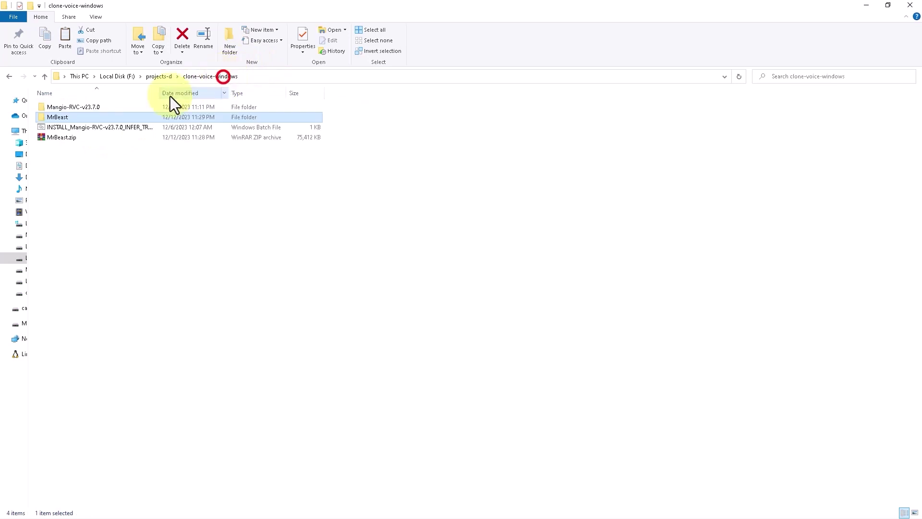
double_click(98, 109)
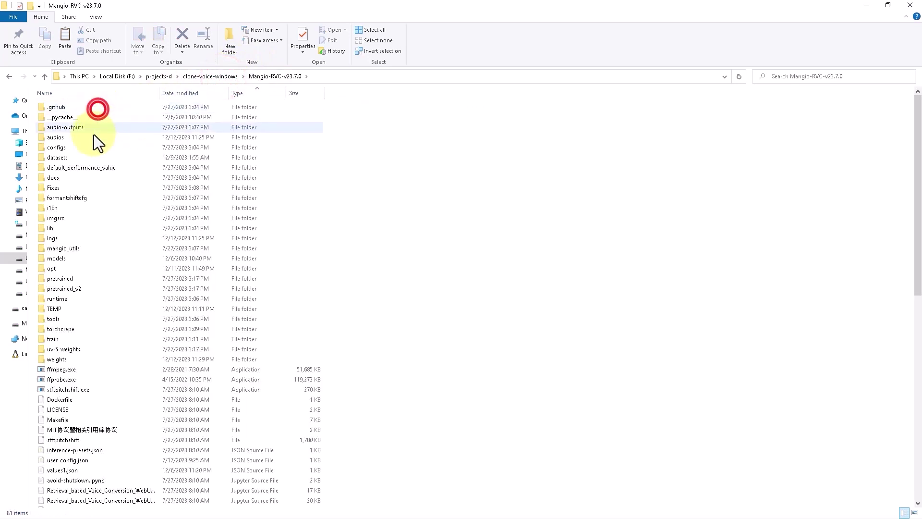
double_click(51, 239)
right_click(131, 195)
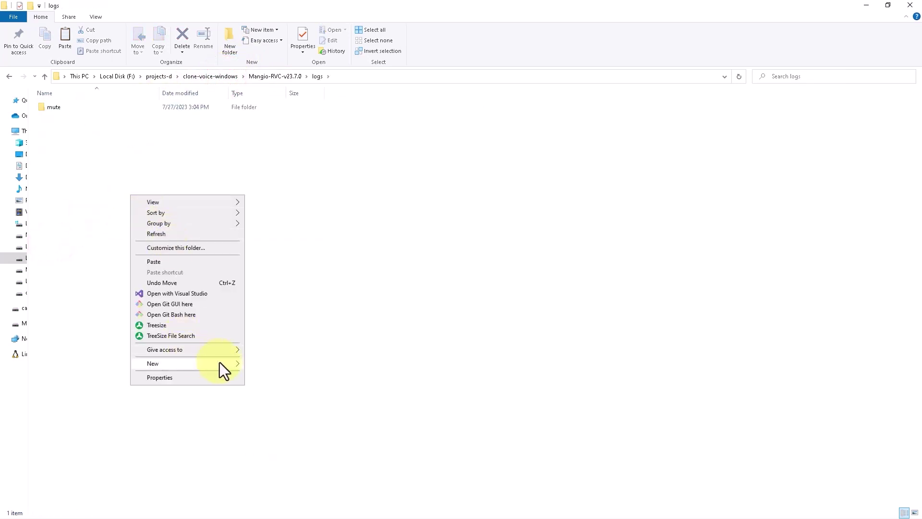
click(262, 367)
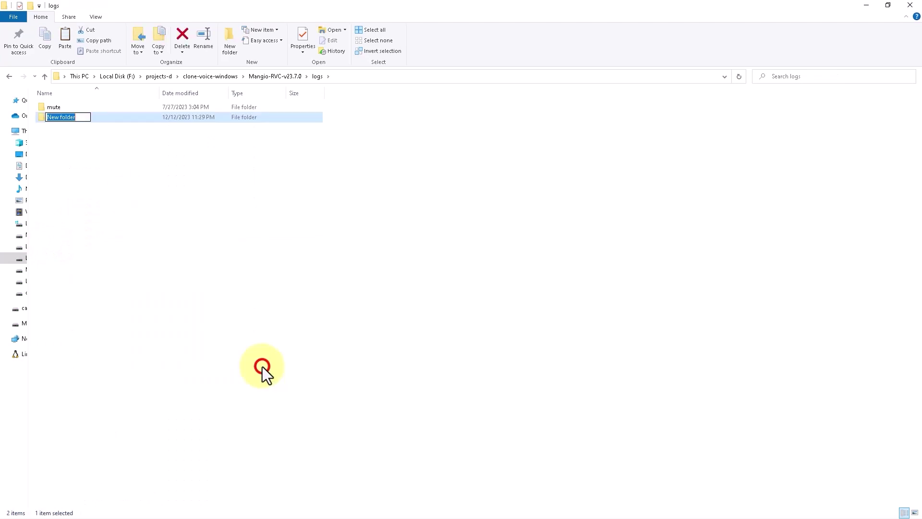
text(mrbeast)
key(Return)
key(Return)
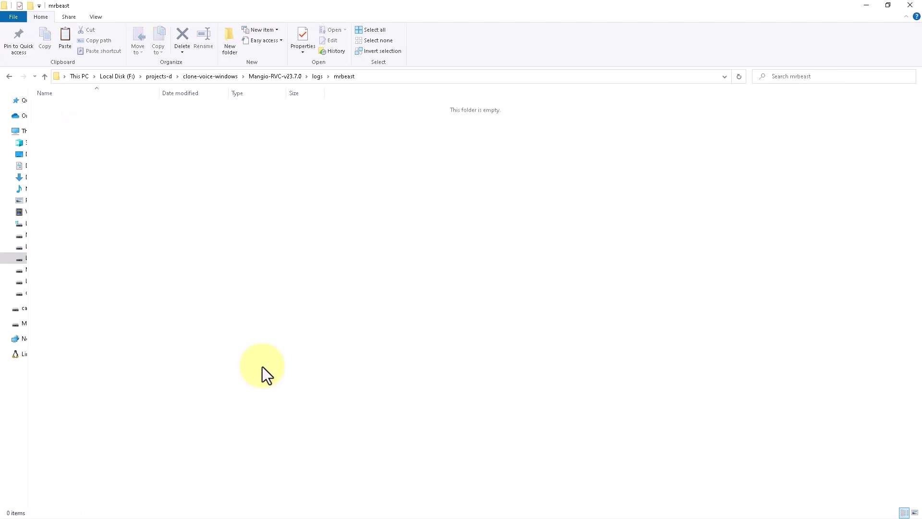
key(ctrl+v)
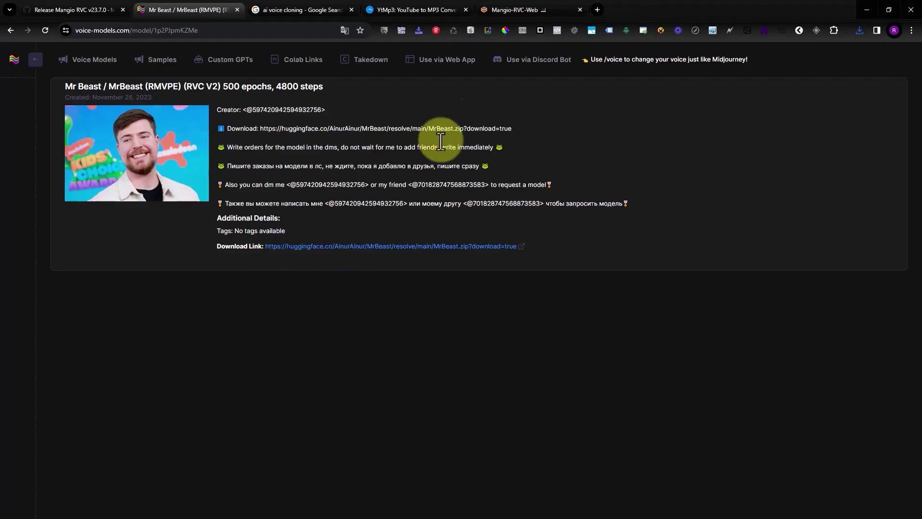
Switch to the Mangio-RVC web page, refresh the voice list and select MrBeast.pth as the inferencing voice.
click(520, 9)
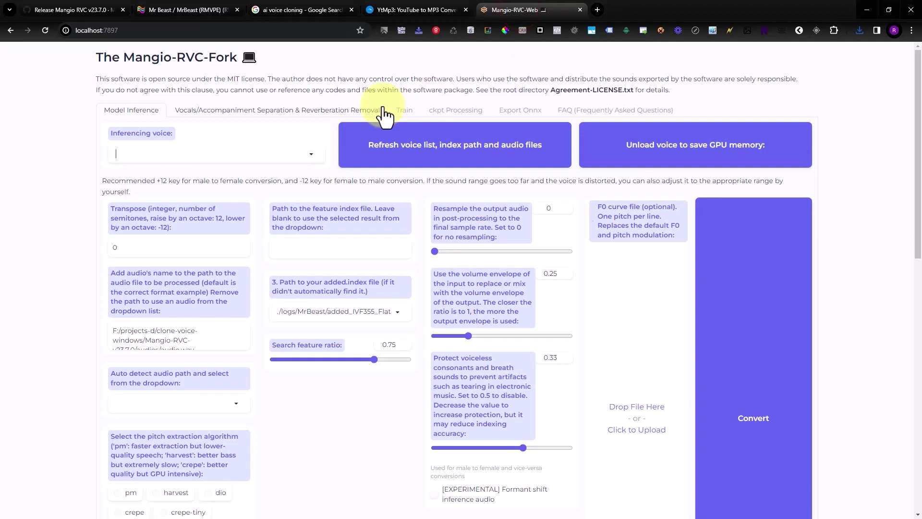
click(378, 145)
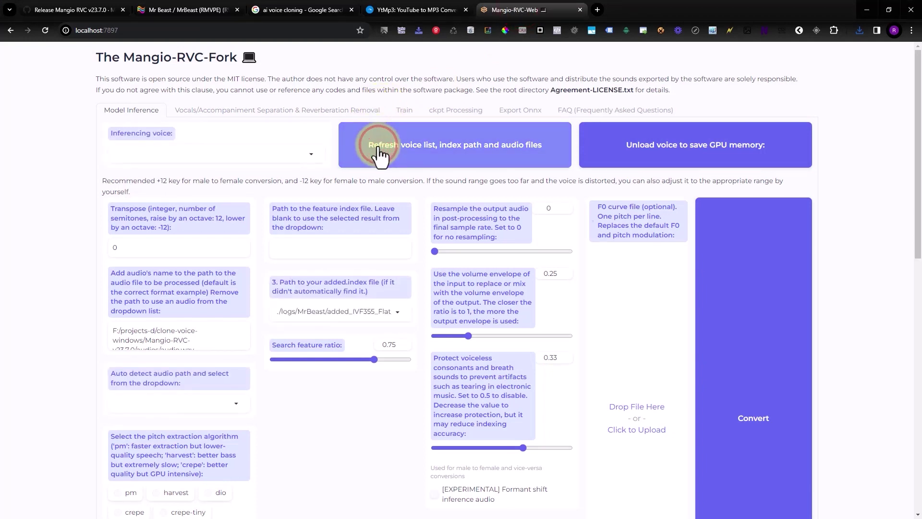
click(312, 154)
click(164, 171)
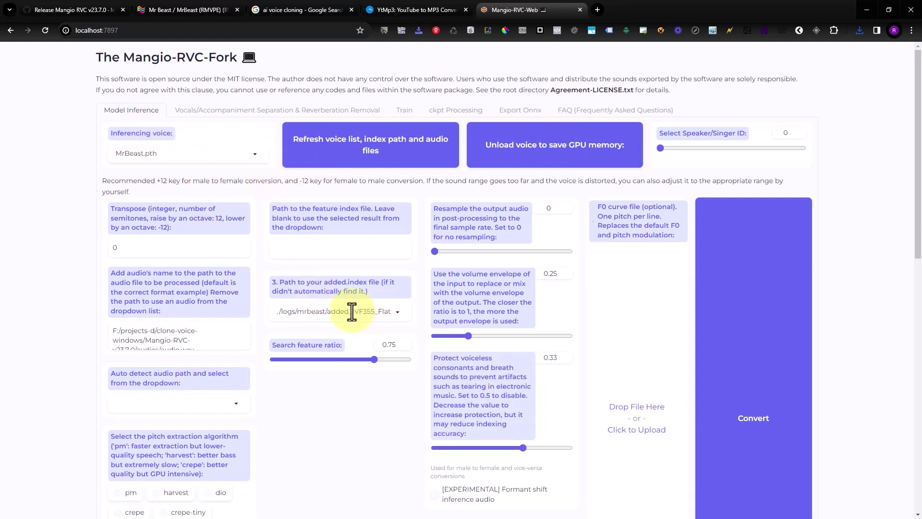
Choose audios/someguy.mp3 as the auto-detected audio to convert.
scroll(285, 348, down, 1)
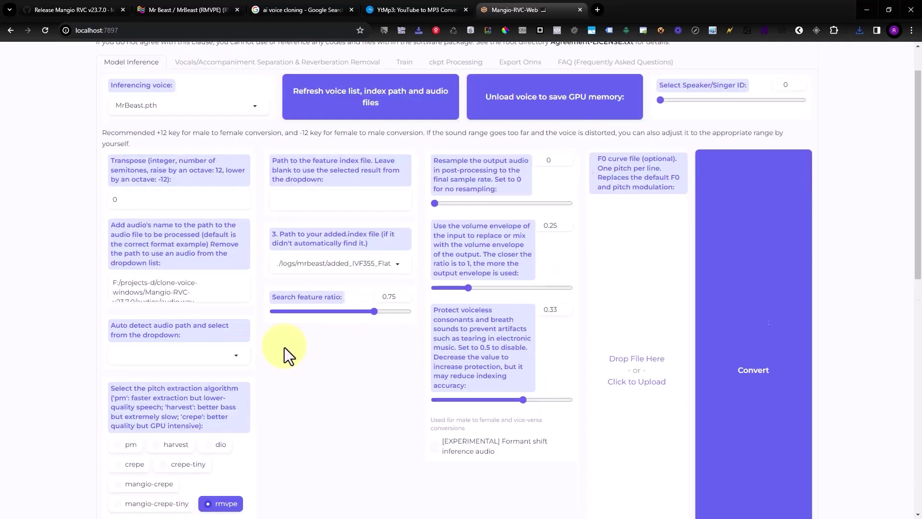
scroll(268, 236, down, 2)
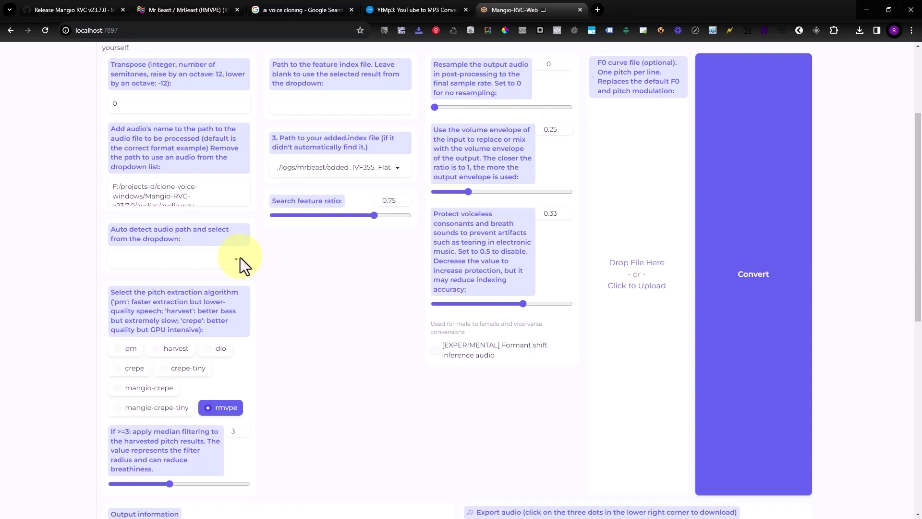
click(238, 259)
click(171, 294)
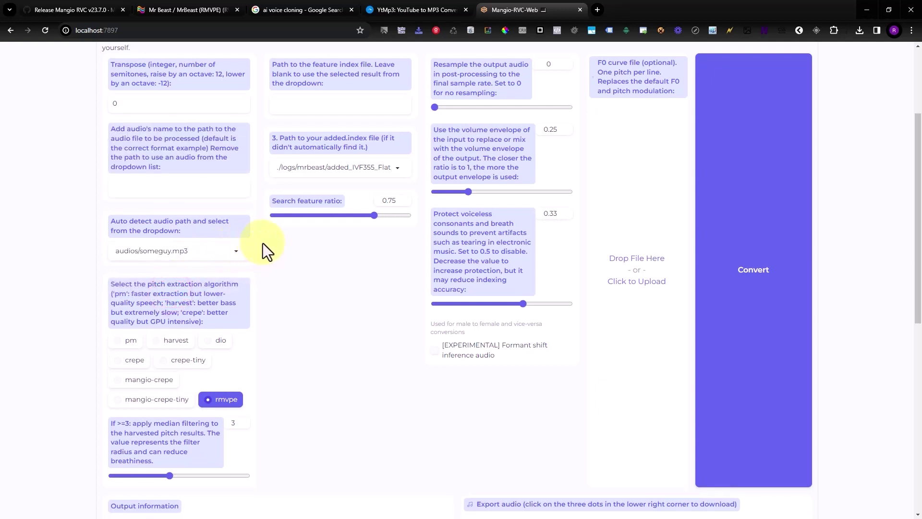
Look over the Model Inference settings, including the pitch extraction algorithm, index path and output areas.
scroll(264, 263, up, 3)
scroll(264, 263, down, 3)
scroll(276, 271, down, 3)
scroll(277, 272, up, 4)
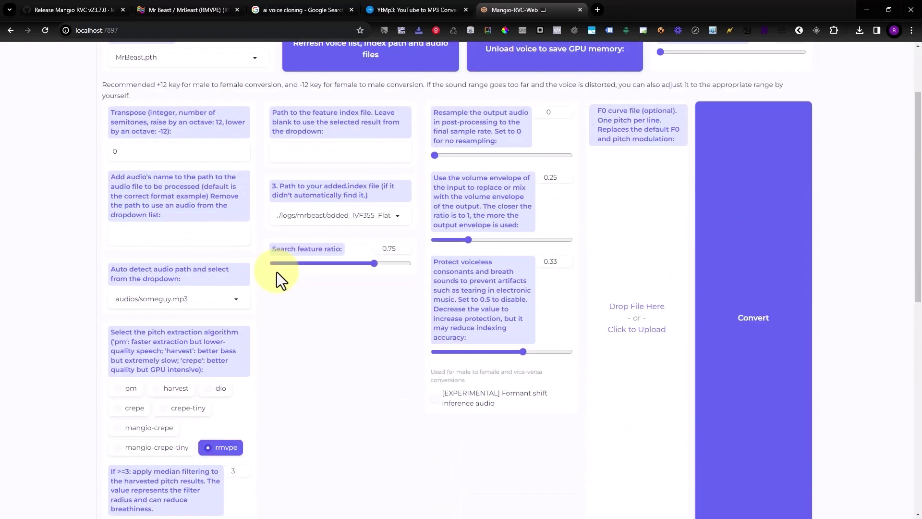
scroll(277, 272, down, 3)
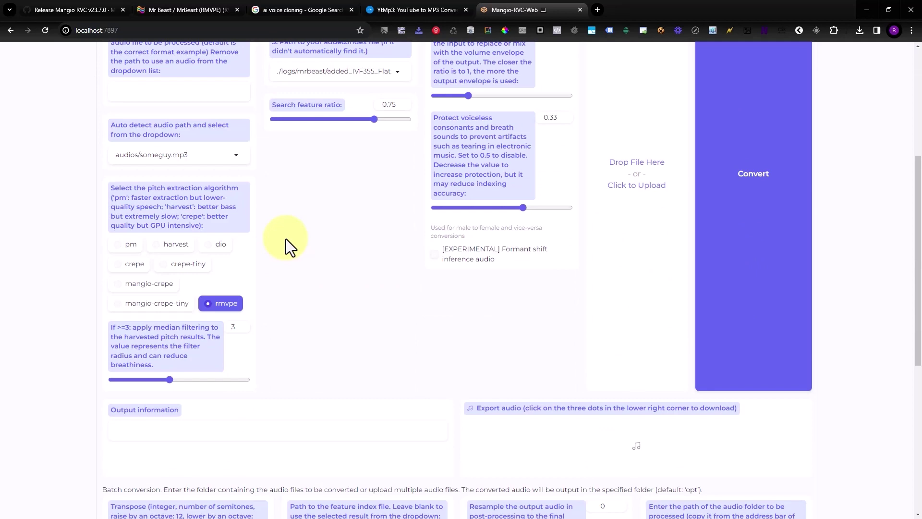
scroll(286, 238, down, 2)
scroll(299, 243, up, 1)
scroll(299, 243, down, 1)
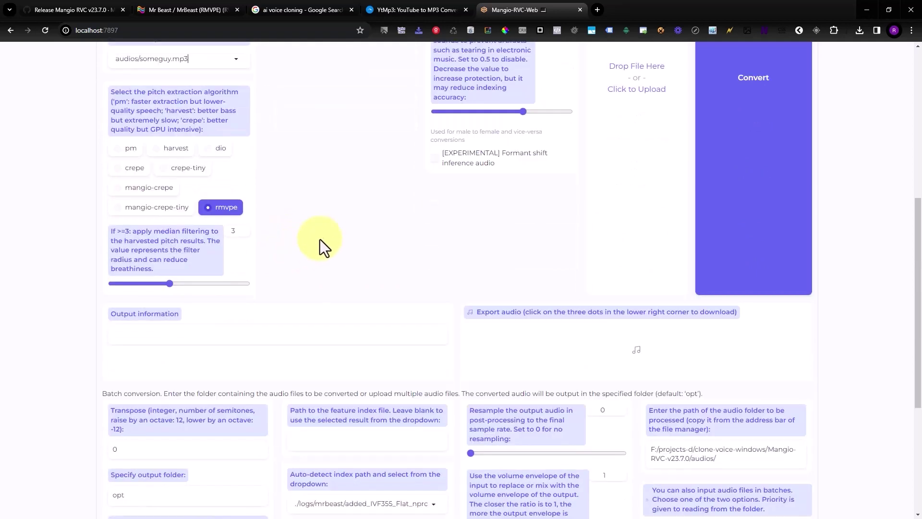
Convert someguy.mp3 with the MrBeast voice and play the exported audio.
scroll(319, 239, up, 1)
click(728, 185)
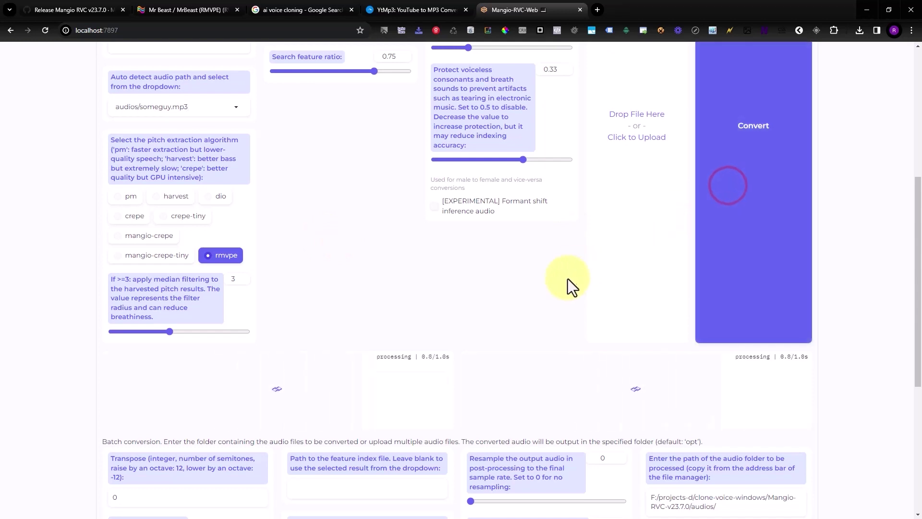
scroll(557, 293, up, 1)
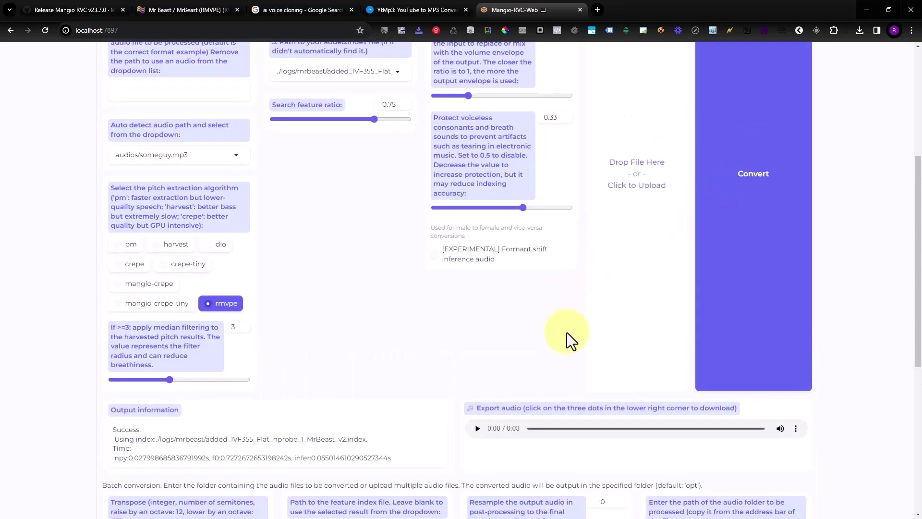
click(477, 428)
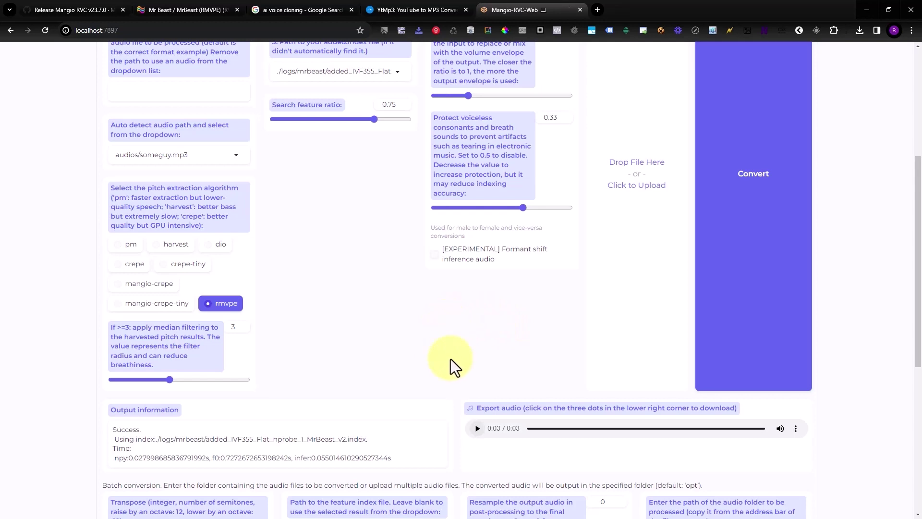
scroll(453, 359, up, 2)
scroll(434, 365, down, 1)
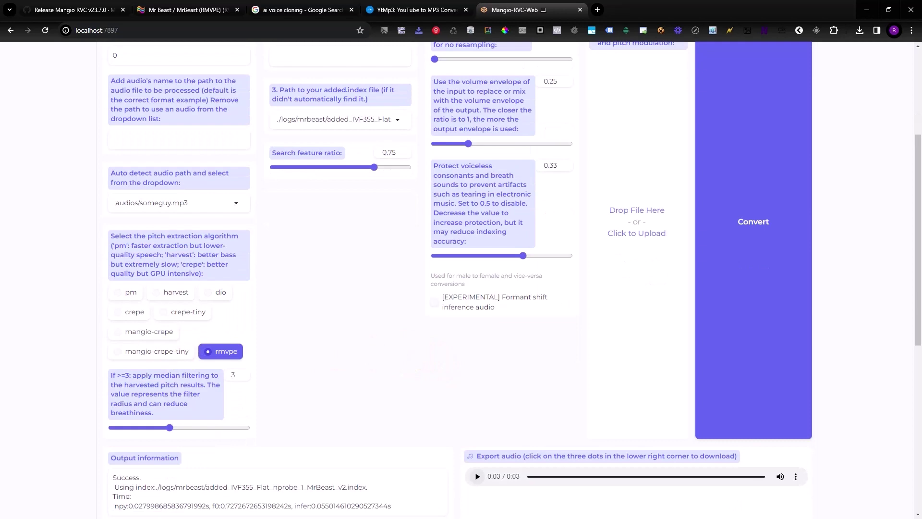
Switch to File Explorer, paste myvoice-test_01.mp3 into the audios folder of Mangio-RVC-v23.7.0 and listen to the recording.
key(alt+Tab)
click(262, 77)
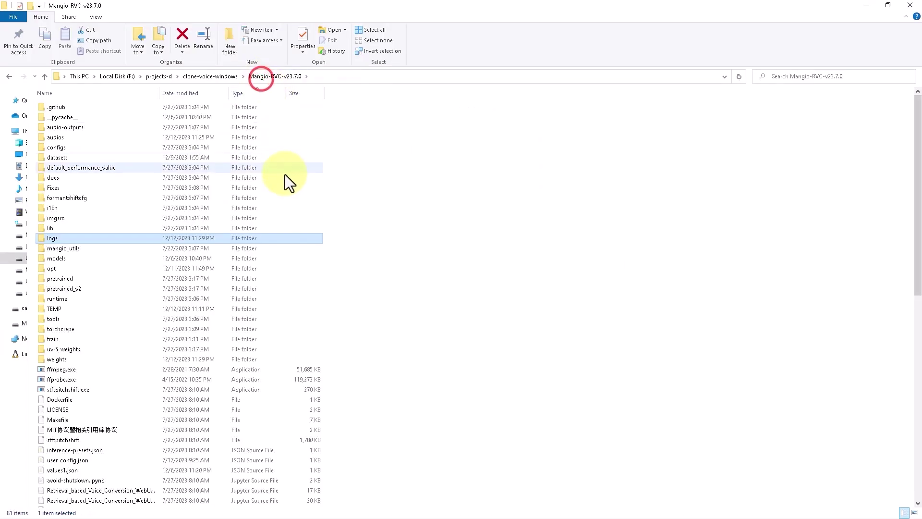
click(228, 76)
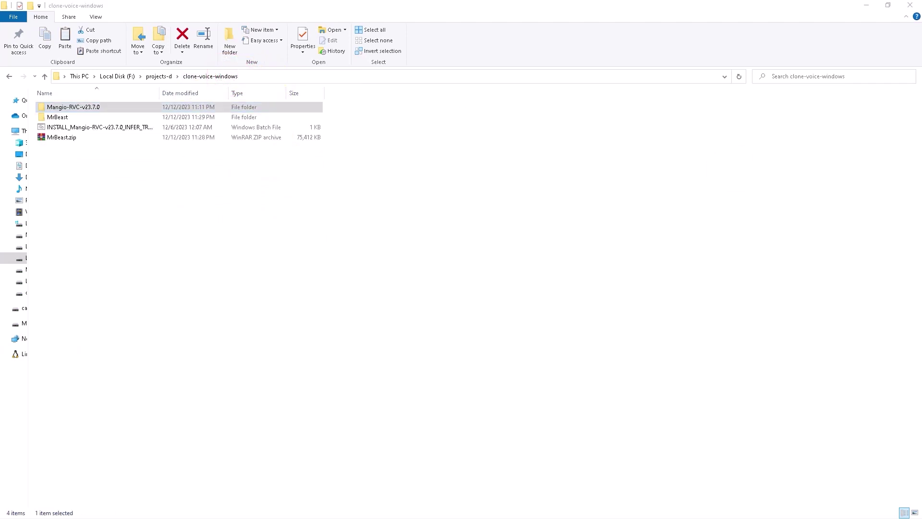
double_click(83, 107)
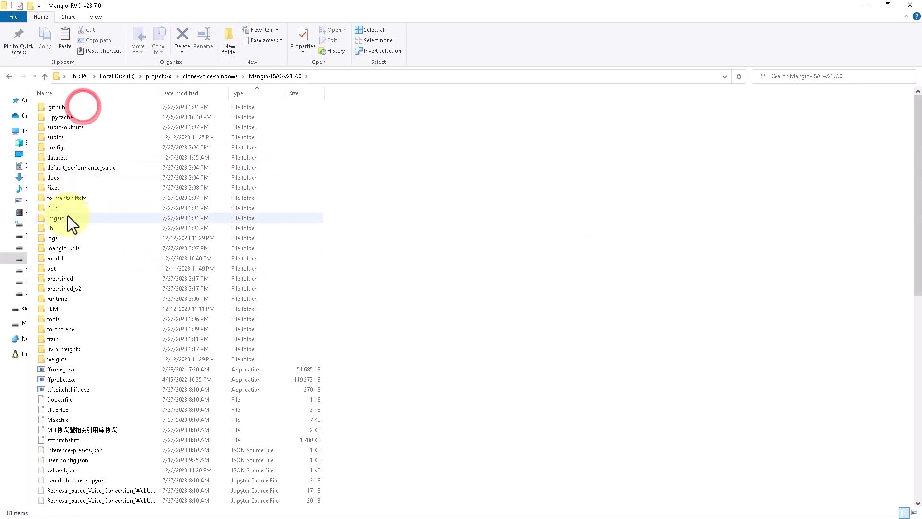
double_click(55, 138)
click(163, 159)
key(ctrl+v)
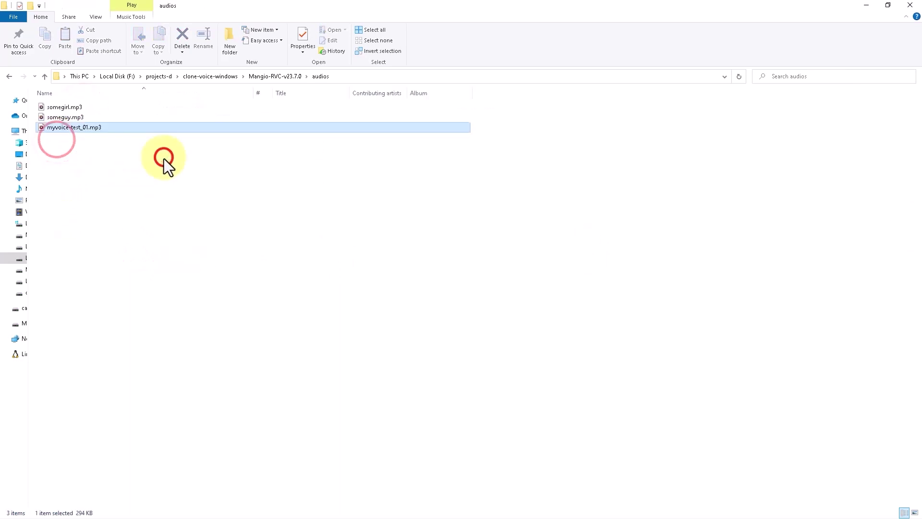
double_click(83, 109)
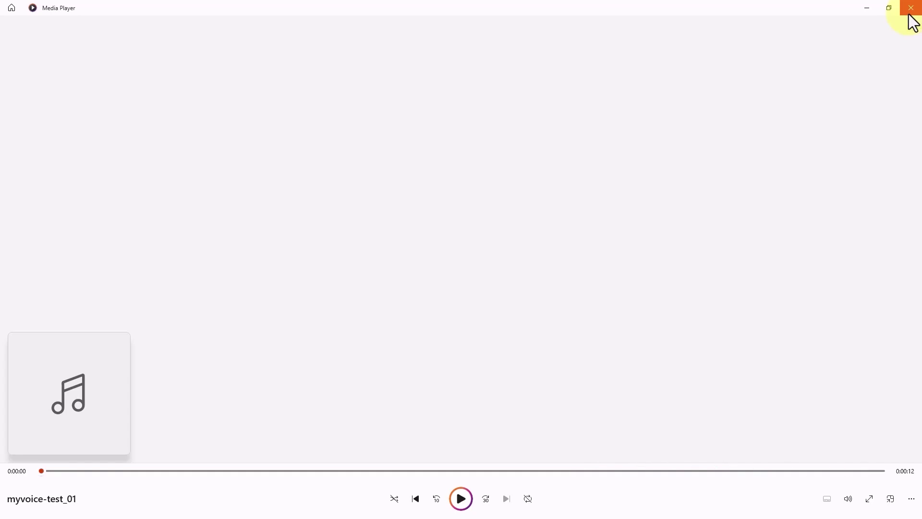
click(865, 9)
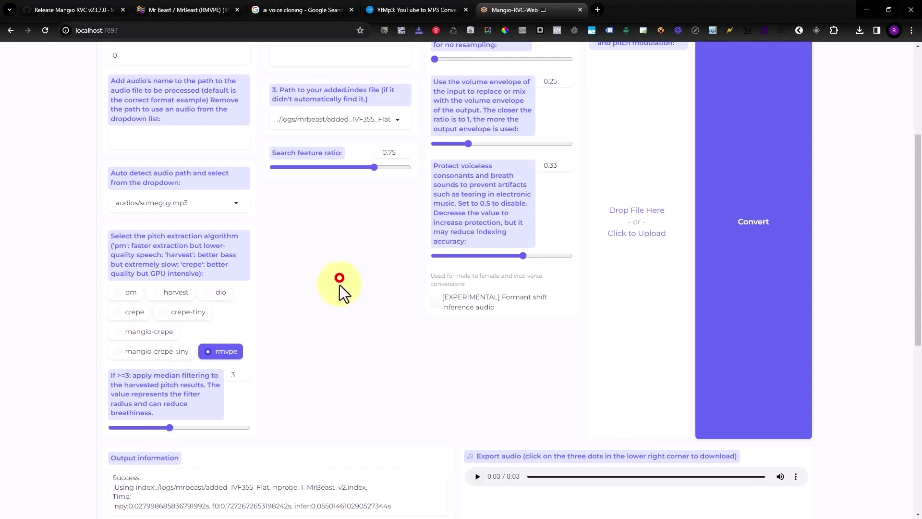
On the Mangio-RVC web page, refresh the voice list and audio files, and select MrBeast.pth as the inferencing voice.
scroll(340, 285, up, 4)
click(354, 139)
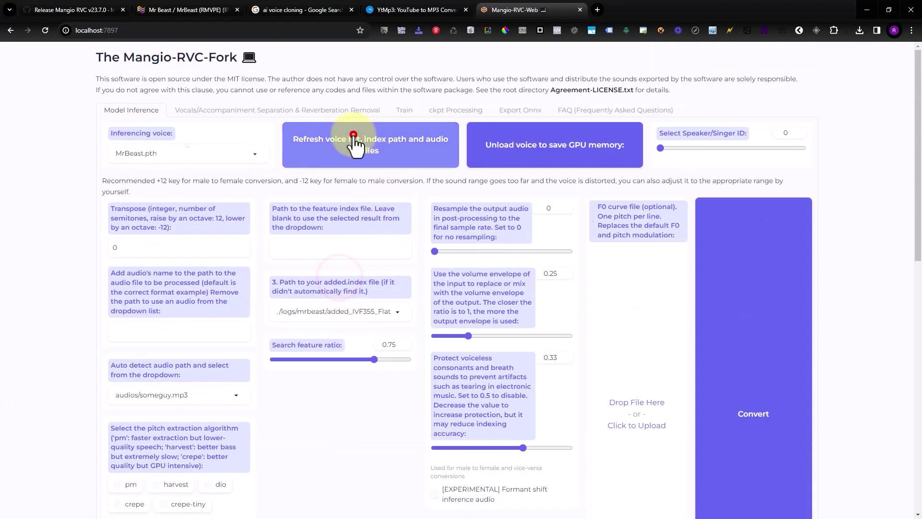
click(256, 153)
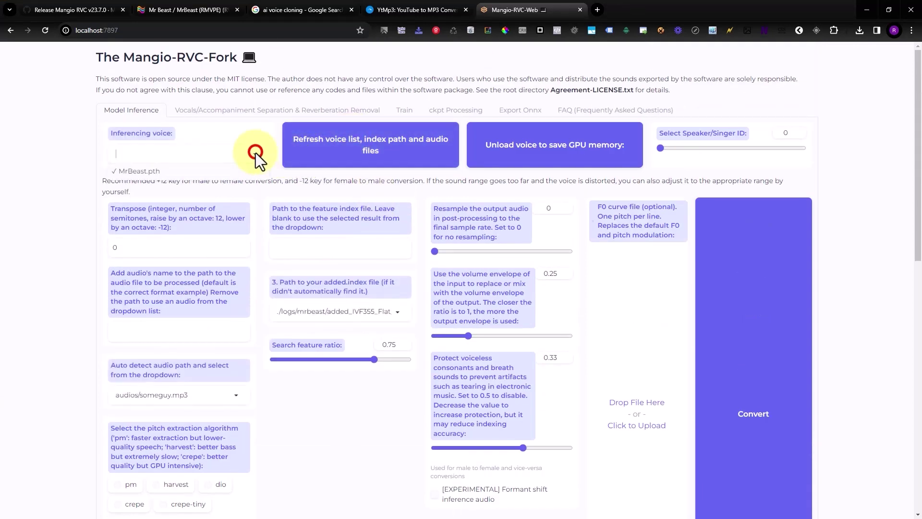
click(249, 172)
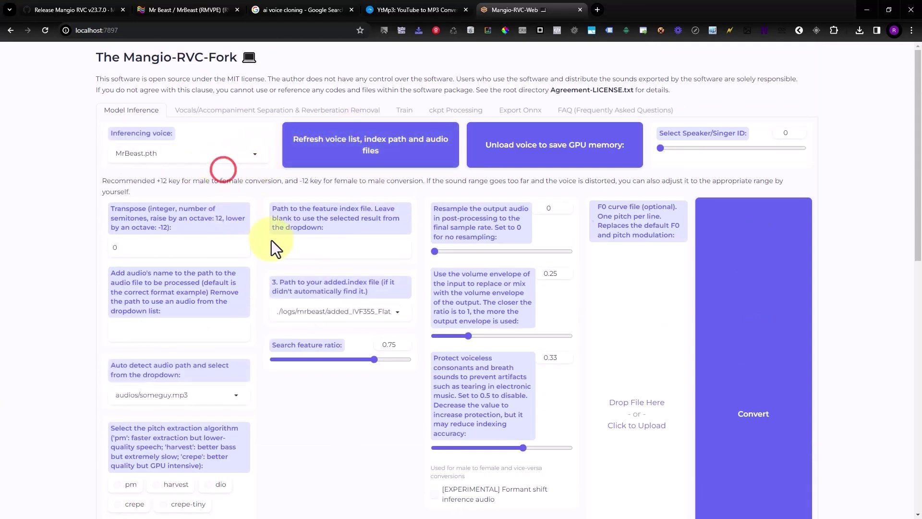
Choose audios/myvoice-test_01.mp3 as the auto-detected audio to convert.
scroll(251, 415, down, 2)
click(236, 299)
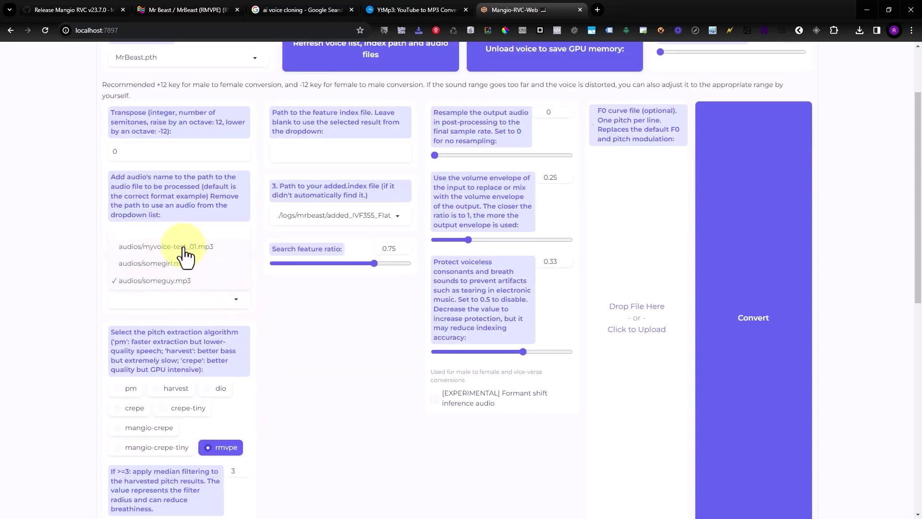
click(180, 247)
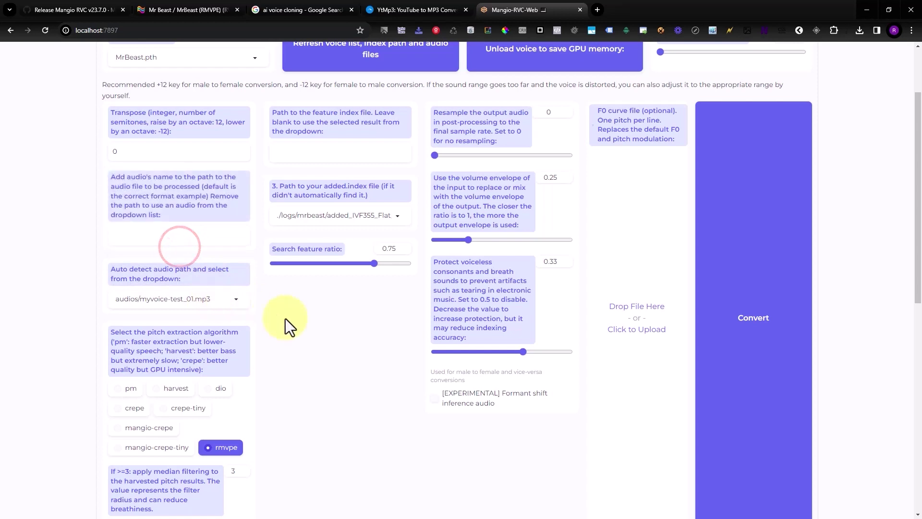
Convert myvoice-test_01.mp3 with the MrBeast voice and play the exported audio.
scroll(298, 331, down, 3)
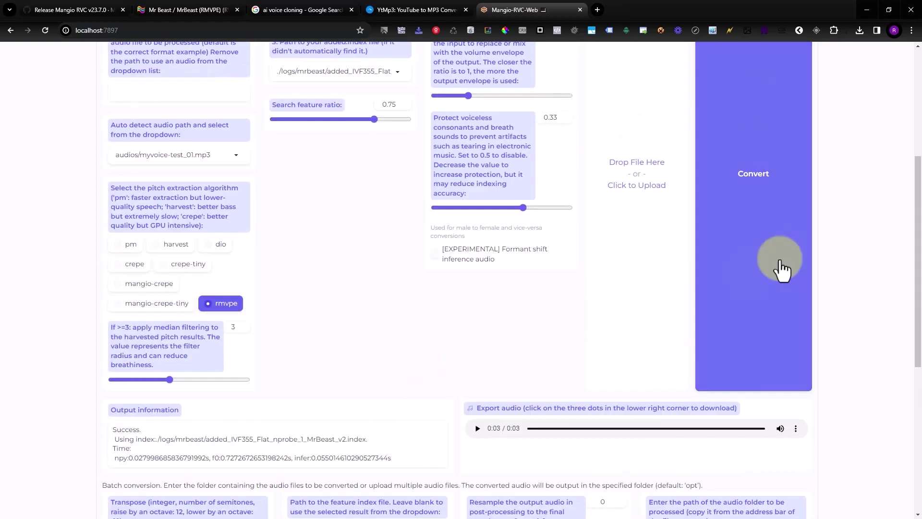
click(760, 215)
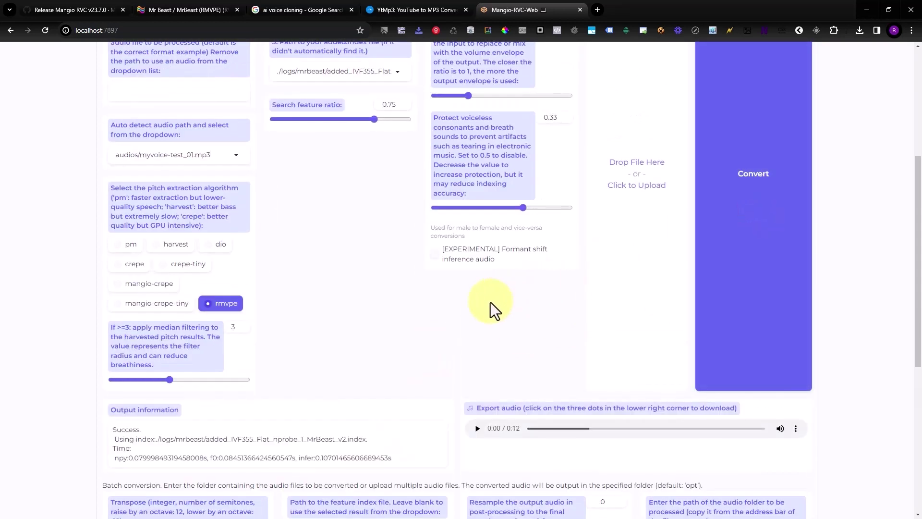
click(478, 428)
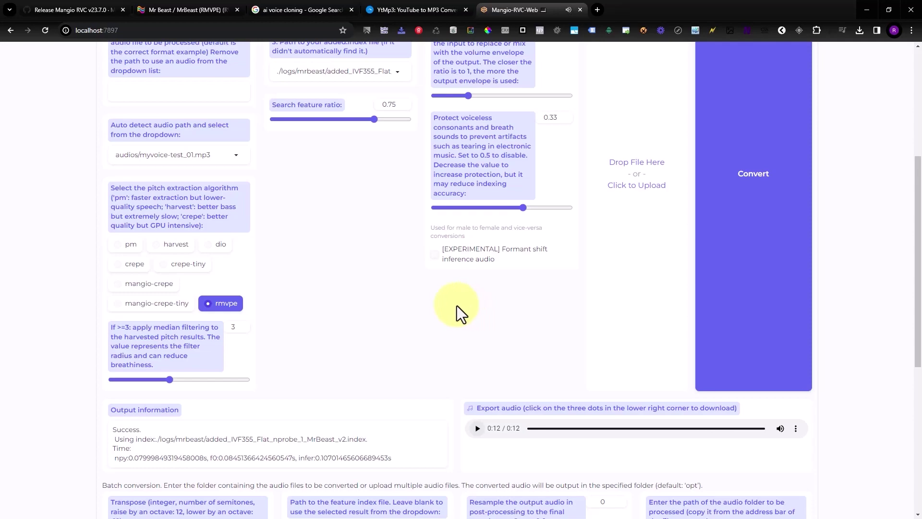
Look over the inference and batch conversion settings and open the Vocals/Accompaniment Separation & Reverberation Removal section.
scroll(438, 351, up, 5)
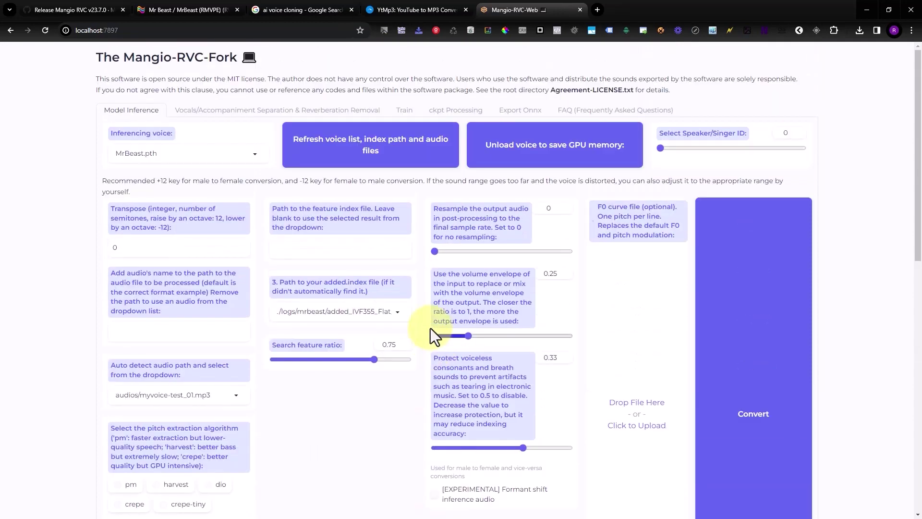
scroll(428, 327, down, 4)
scroll(417, 342, up, 4)
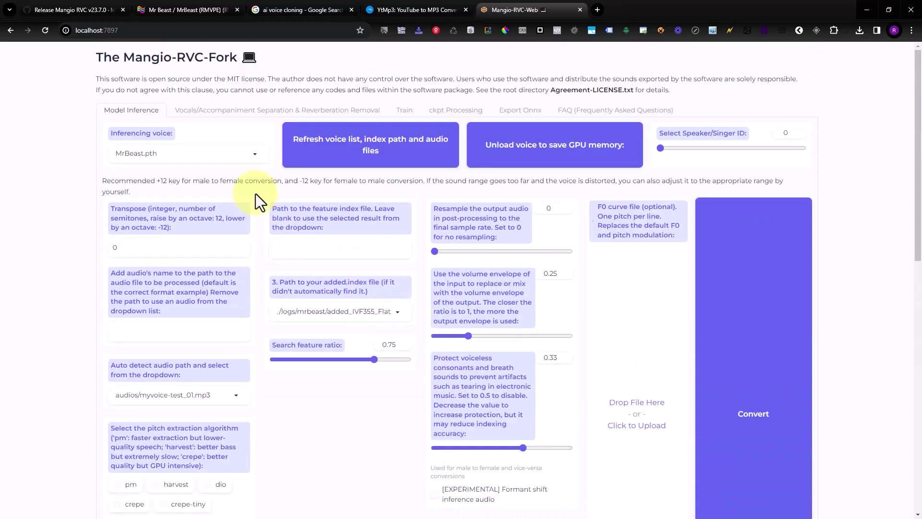
scroll(274, 401, down, 6)
scroll(273, 401, down, 6)
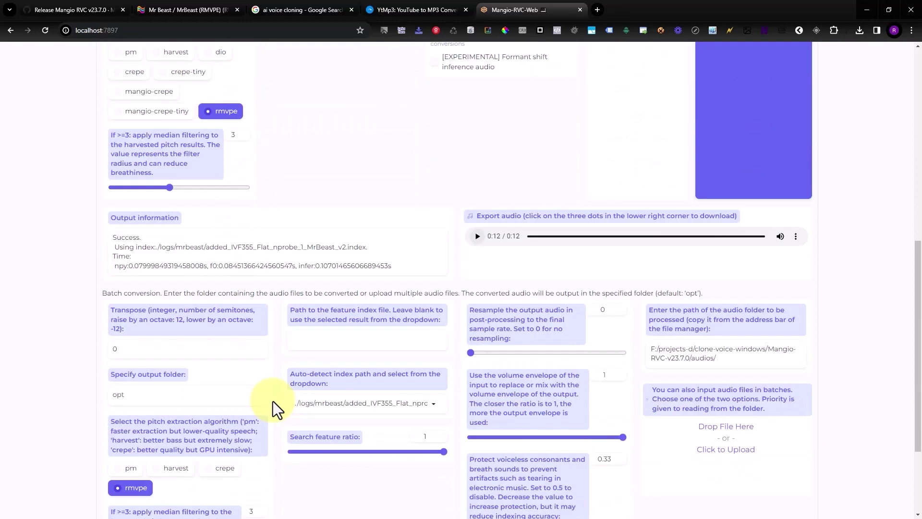
scroll(274, 401, up, 12)
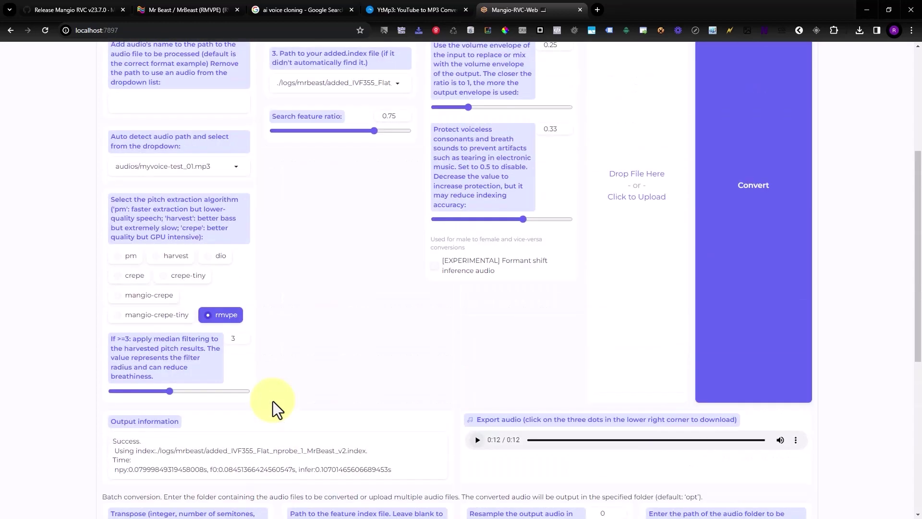
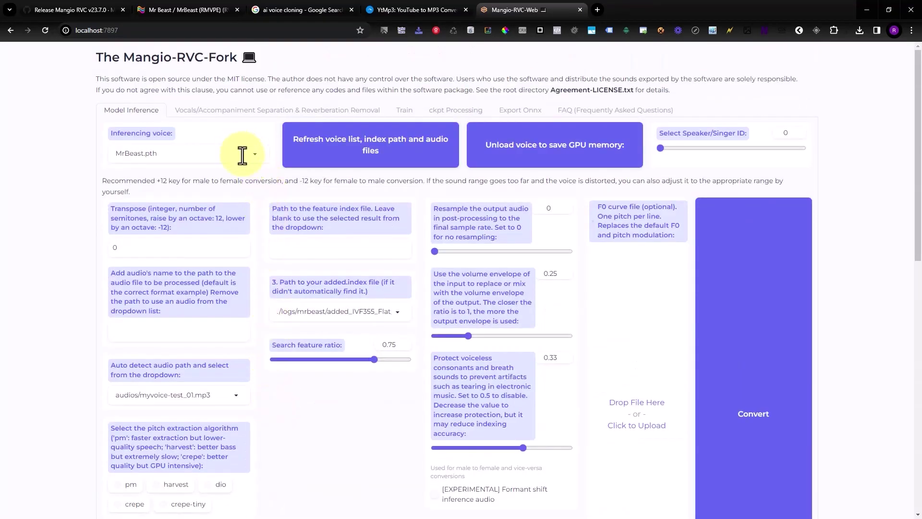
click(241, 110)
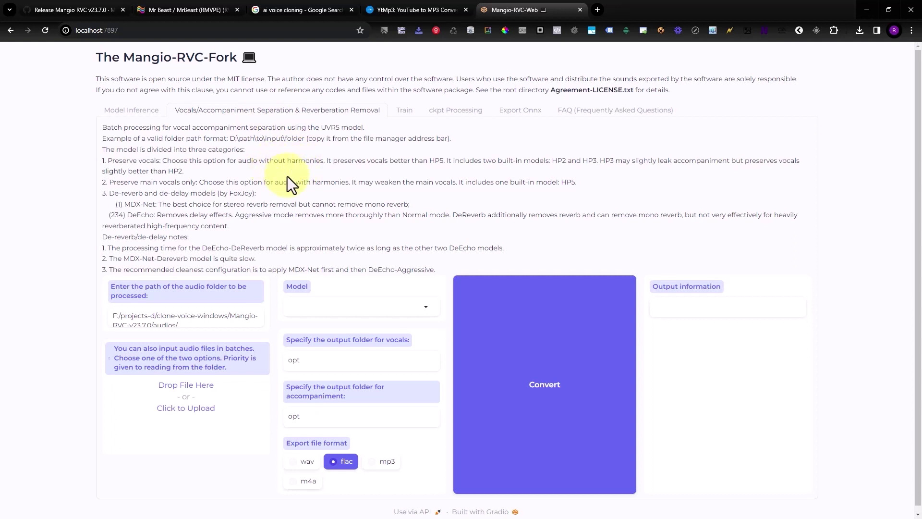
scroll(291, 204, down, 1)
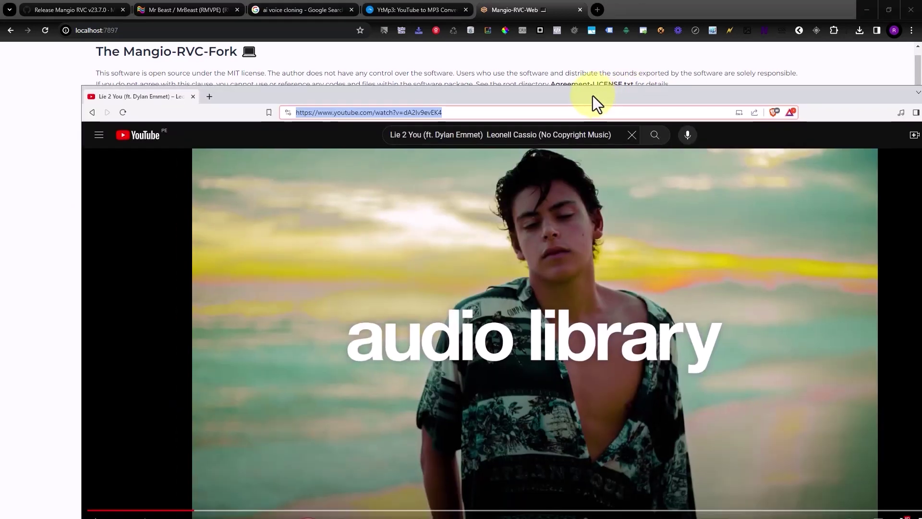
Switch to the YouTube window, play the video "Lie 2 You (ft. Dylan Emmet) – Leonell Cassio (No Copyright Music)" and highlight its title.
double_click(593, 96)
click(335, 238)
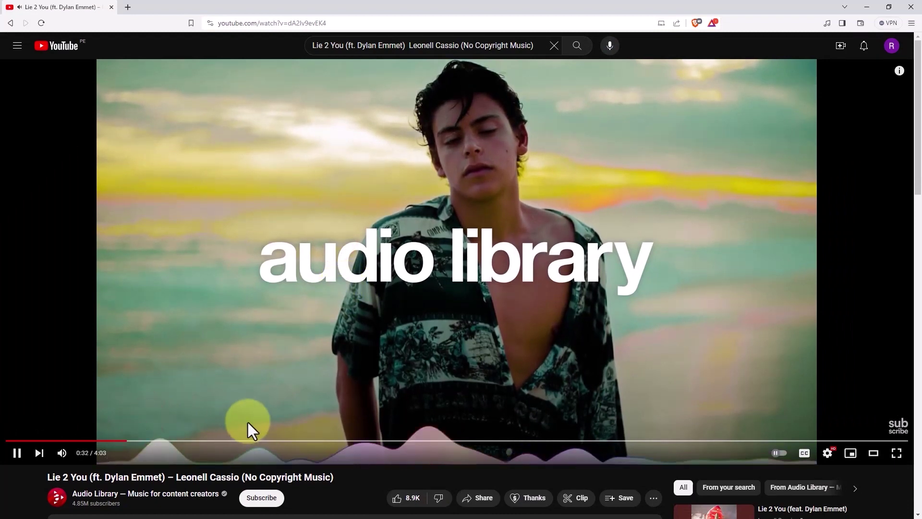
drag(43, 476, 349, 455)
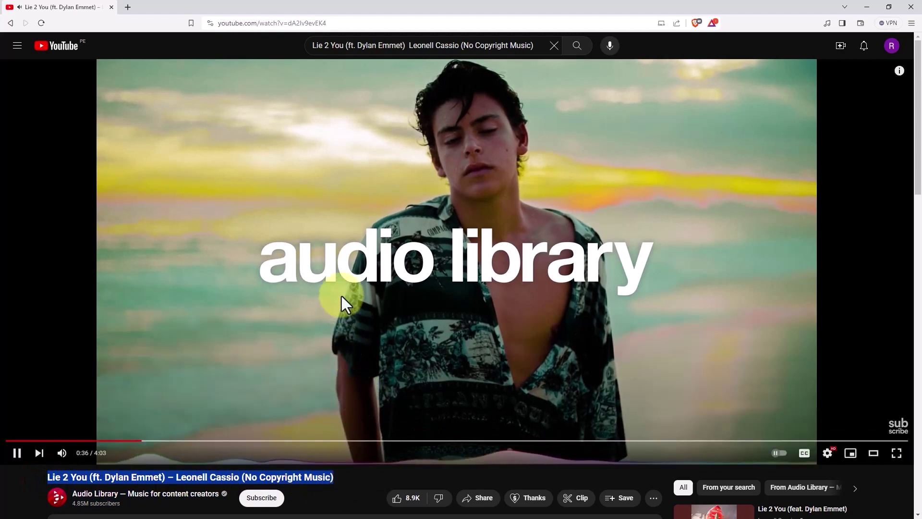
click(298, 282)
click(370, 11)
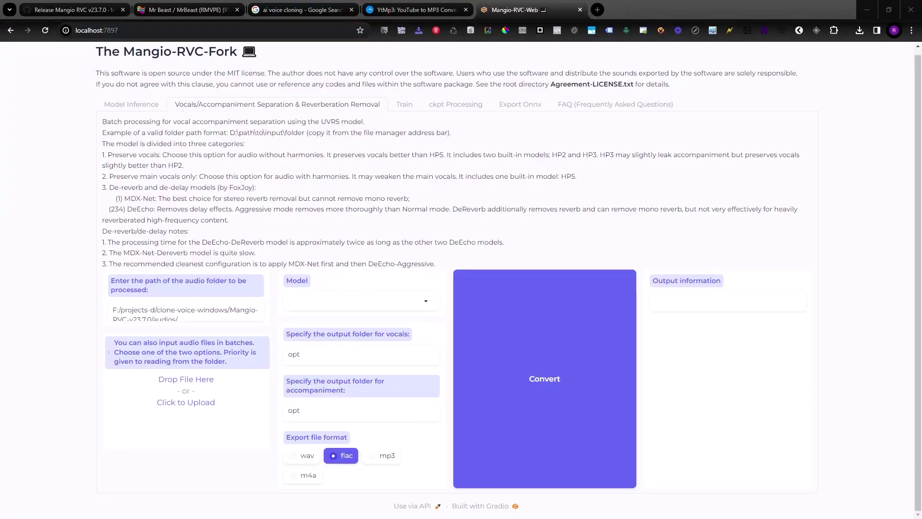
click(408, 11)
click(418, 161)
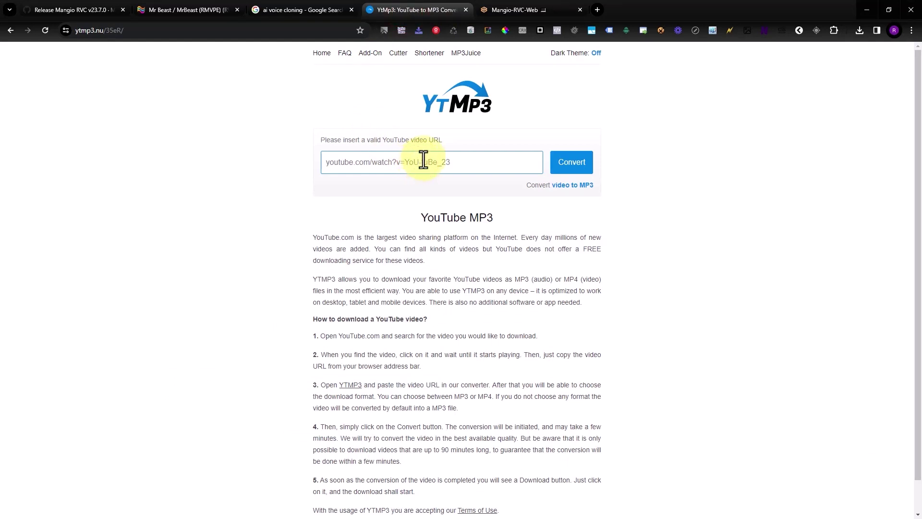
click(423, 162)
text(https://www.youtube.com/watch?v=dA2Iv9evEH4)
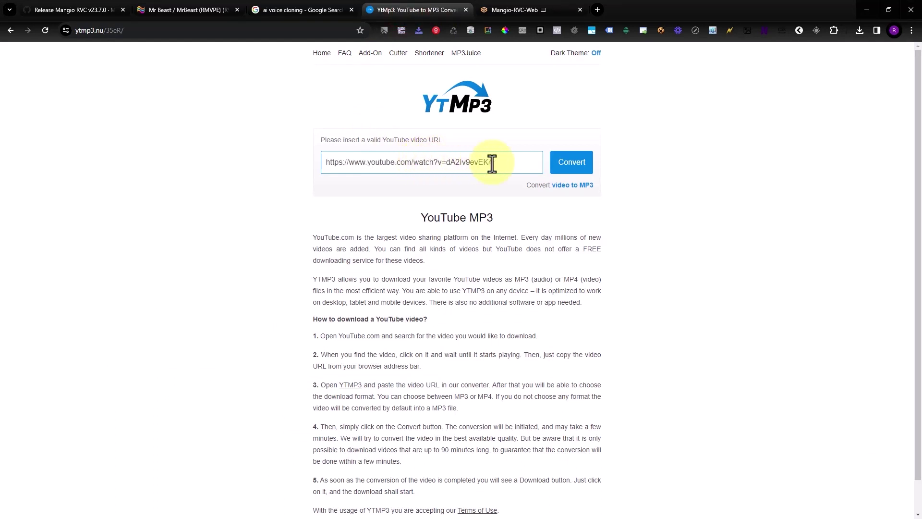
click(580, 167)
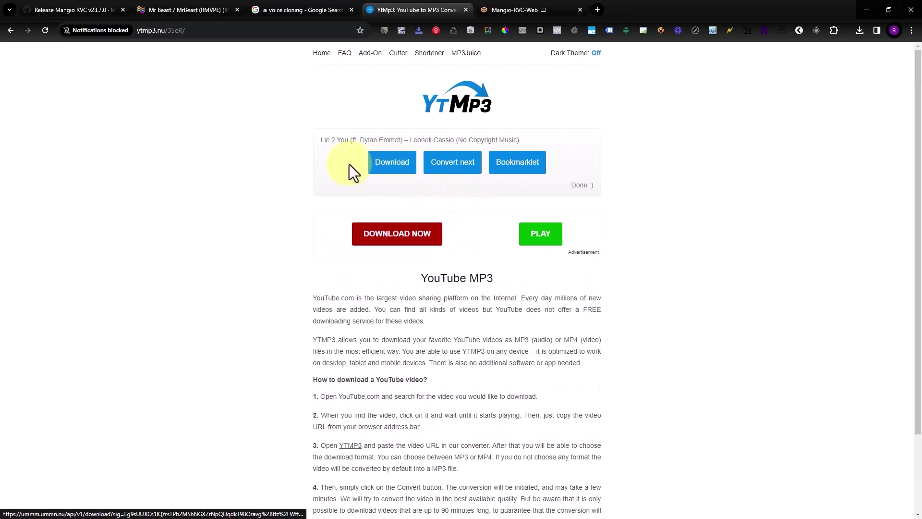
Download the converted Lie 2 You MP3 to the clone-voice-windows folder and widen the Name column to show its file name.
click(403, 163)
click(237, 229)
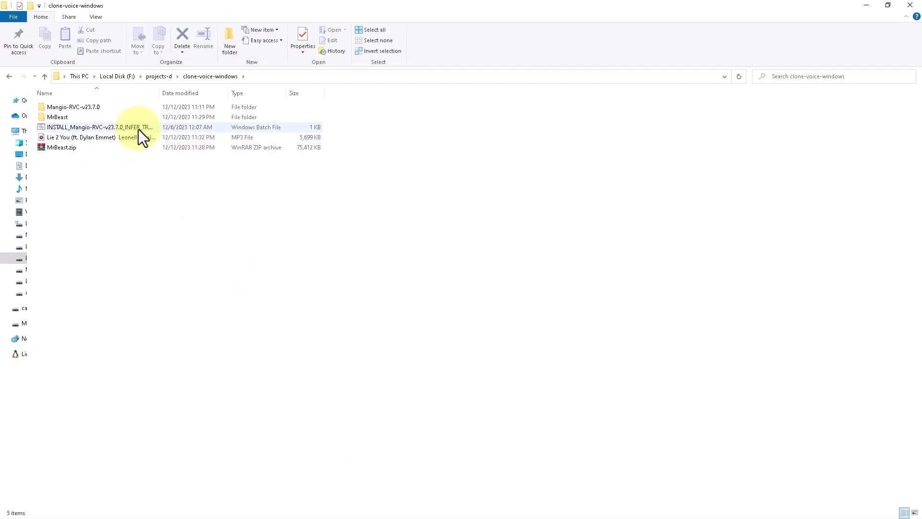
drag(159, 92, 207, 92)
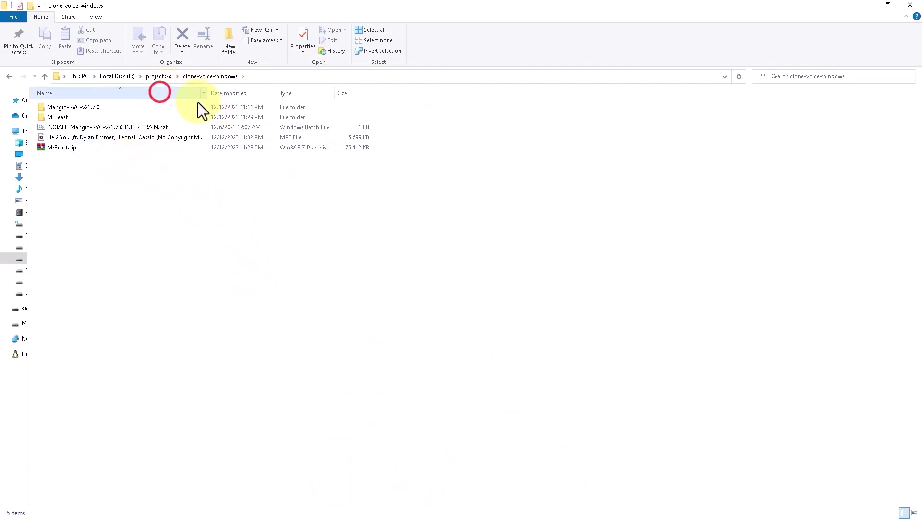
click(158, 137)
click(181, 206)
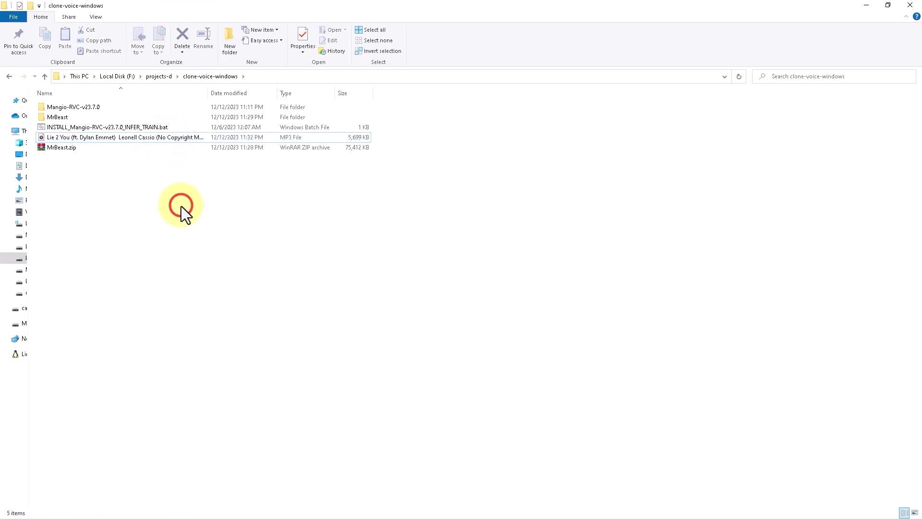
Return to the Mangio-RVC web page and add the downloaded Lie 2 You MP3 as the batch input file for vocal separation.
key(alt+Tab)
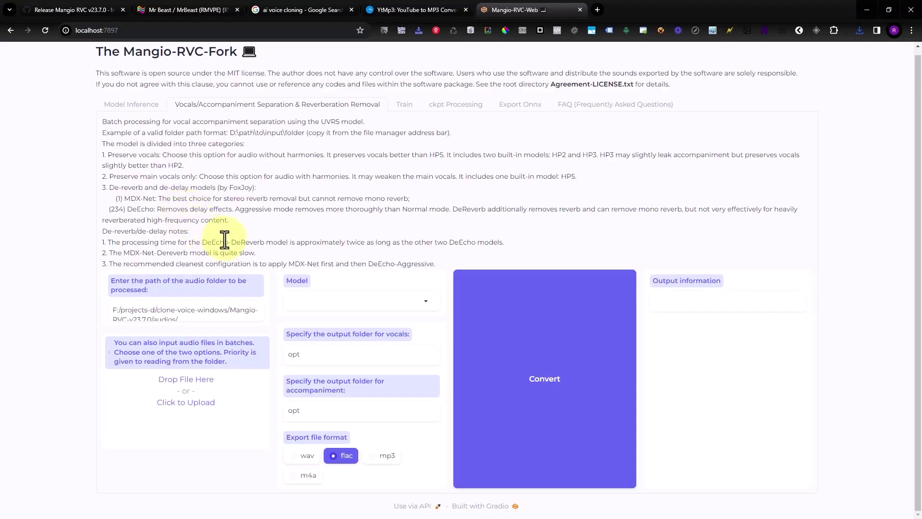
scroll(299, 182, up, 1)
scroll(250, 201, down, 1)
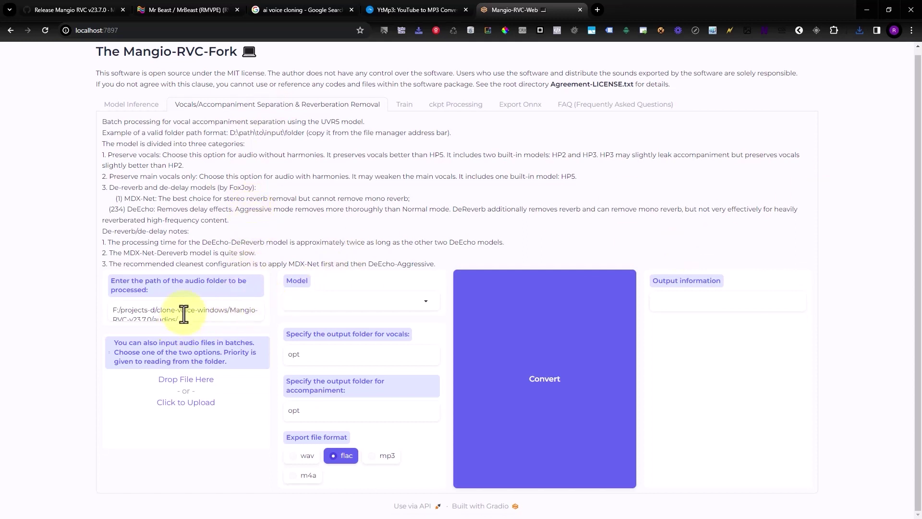
drag(180, 316, 104, 303)
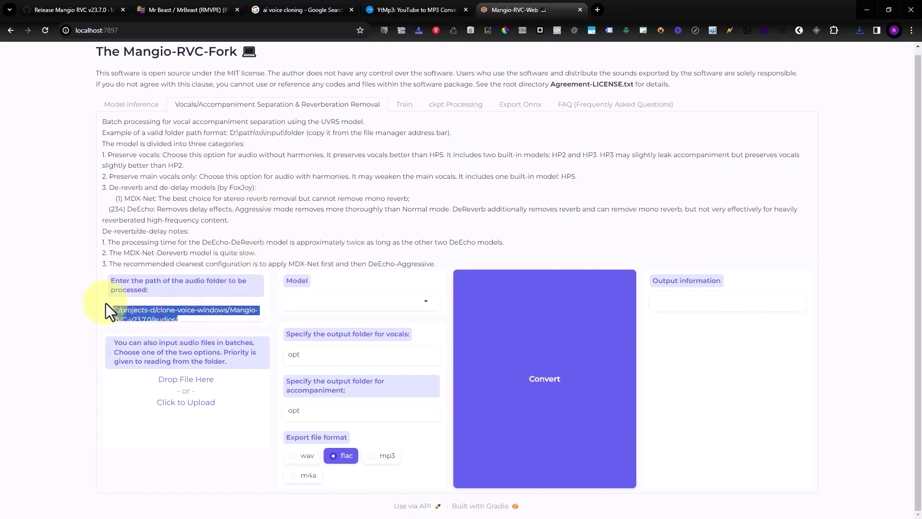
click(280, 234)
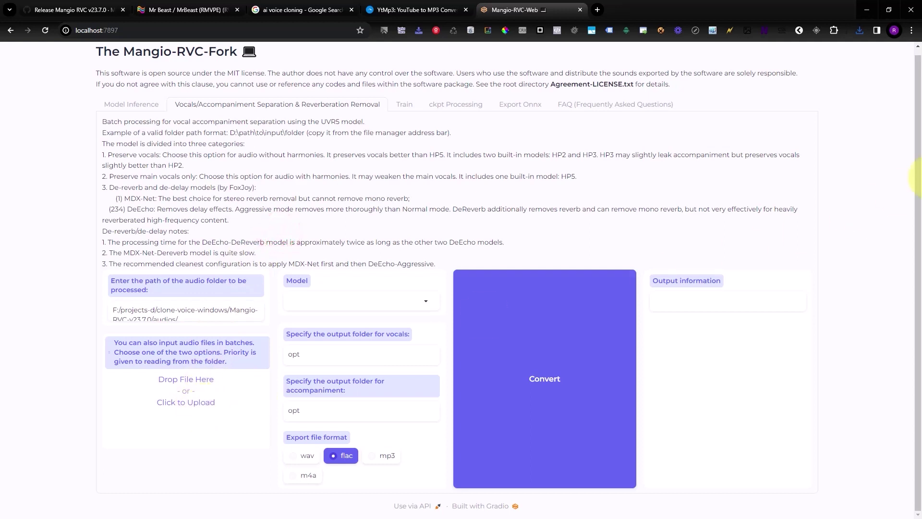
drag(919, 298, 210, 408)
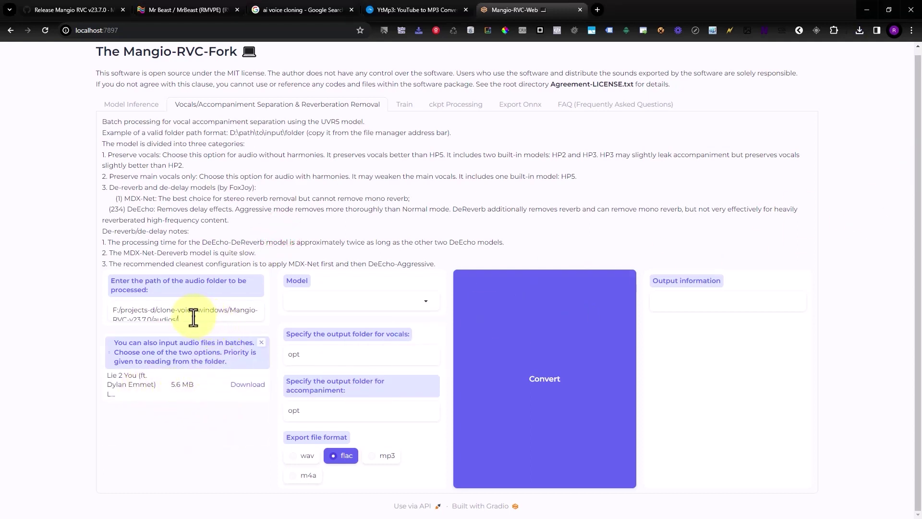
Clear the audio folder path, choose the HP5_only_main_vocal model and set the export file format to mp3.
drag(191, 316, 102, 307)
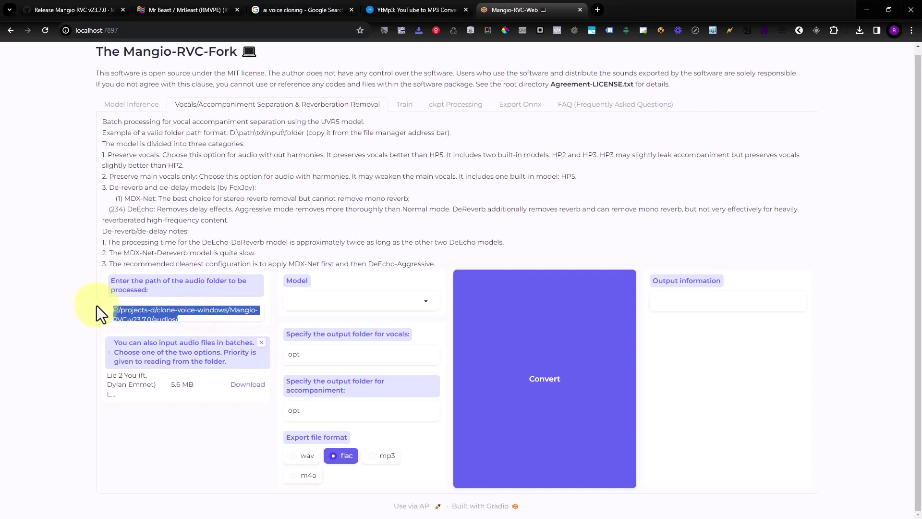
key(BackSpace)
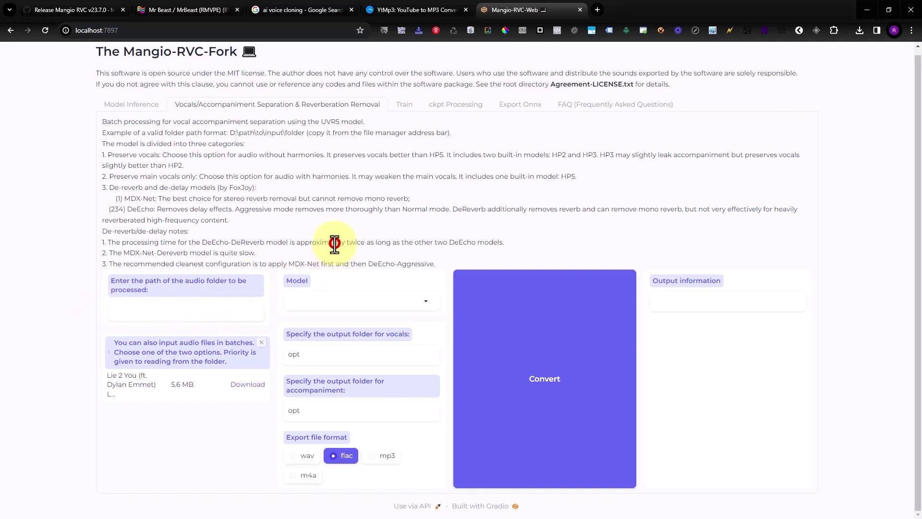
click(426, 302)
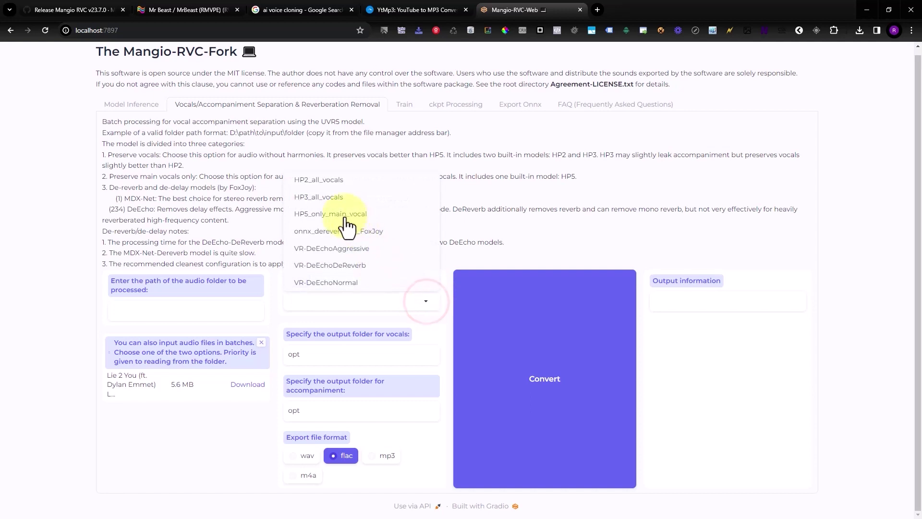
click(329, 215)
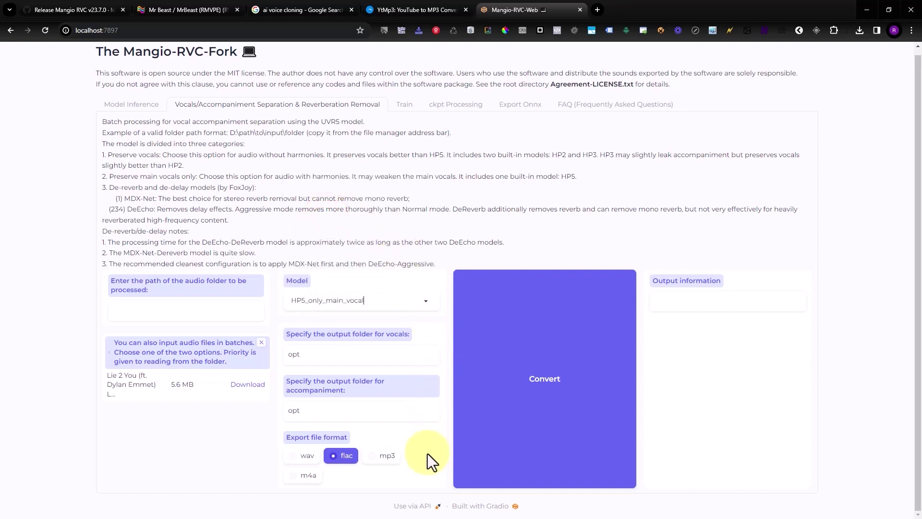
click(385, 457)
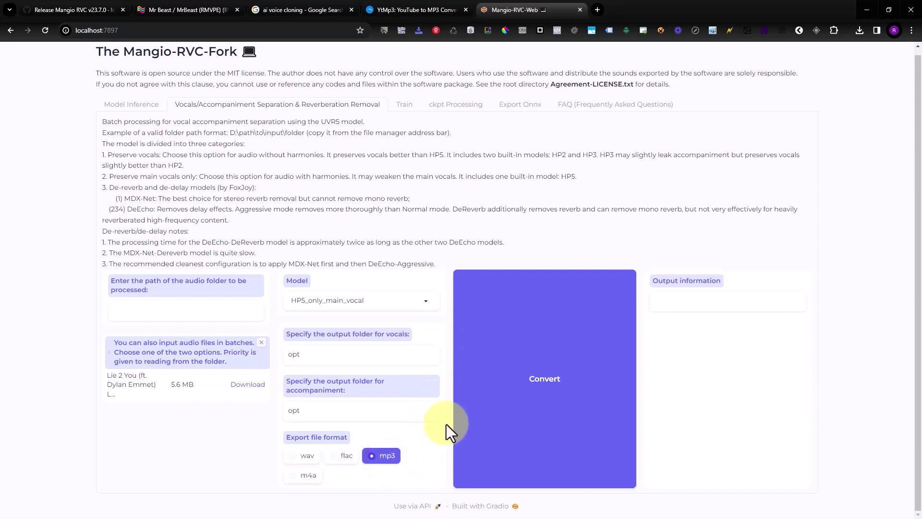
Run the vocal separation, check the console for progress and highlight the finished status in the output information.
click(535, 367)
key(alt+Tab)
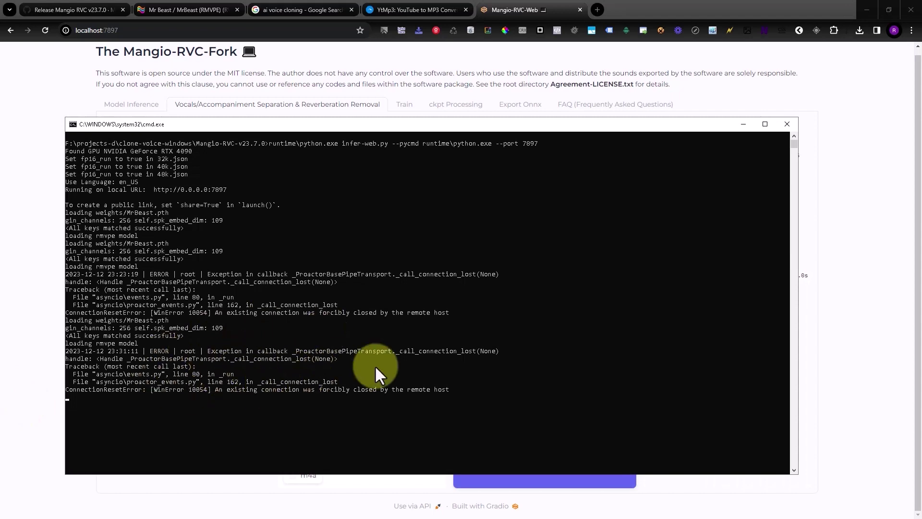
click(57, 138)
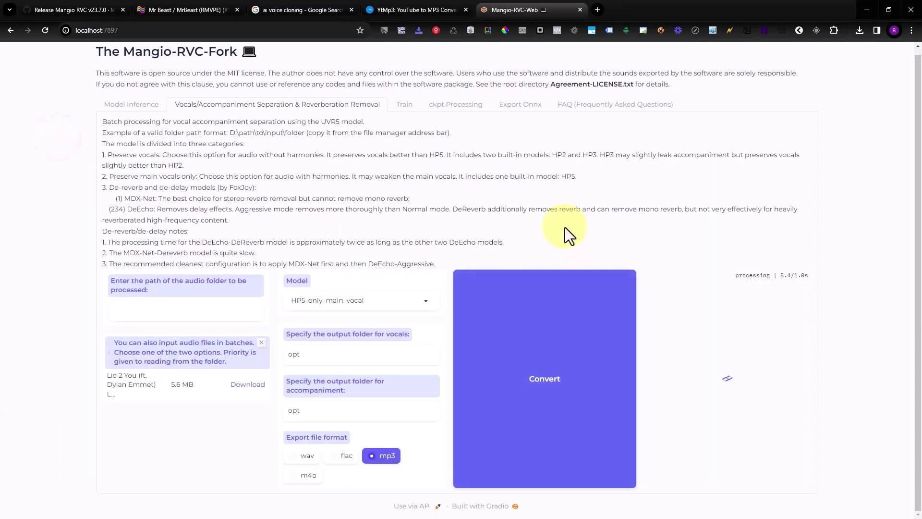
scroll(718, 327, up, 1)
scroll(719, 327, down, 1)
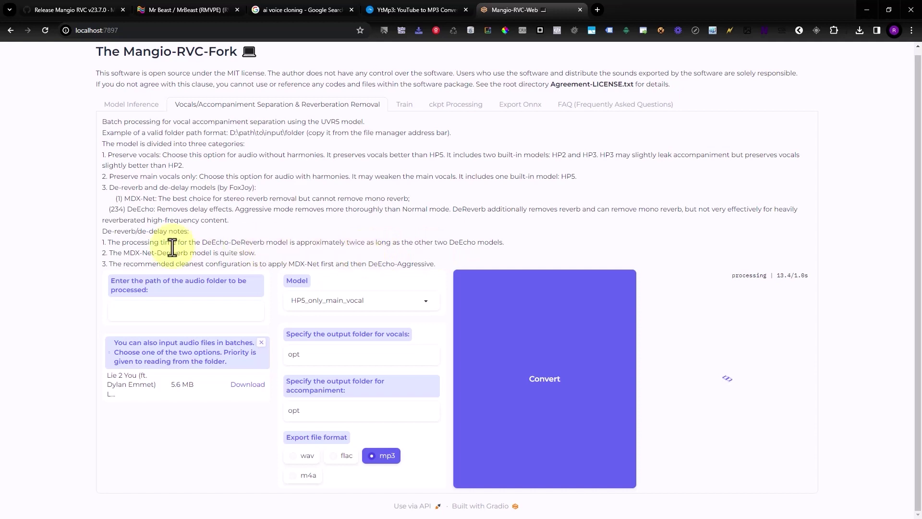
click(223, 262)
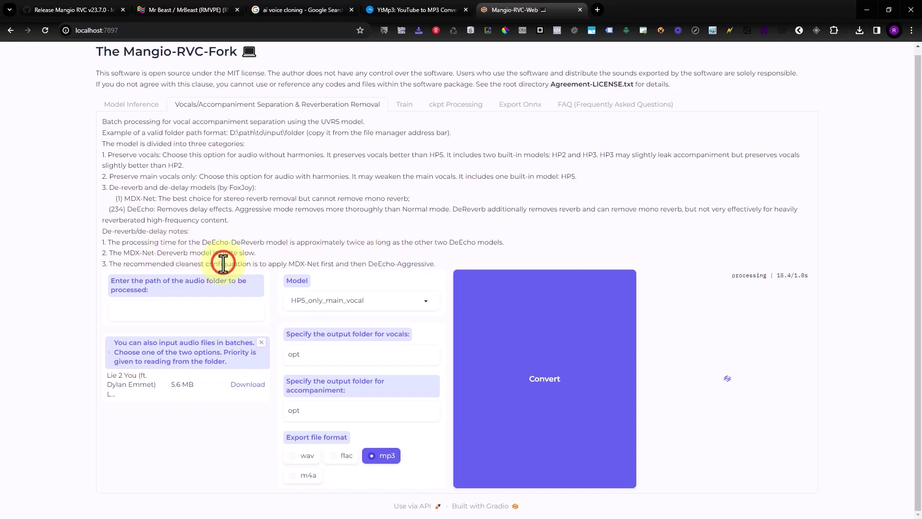
drag(777, 309, 745, 309)
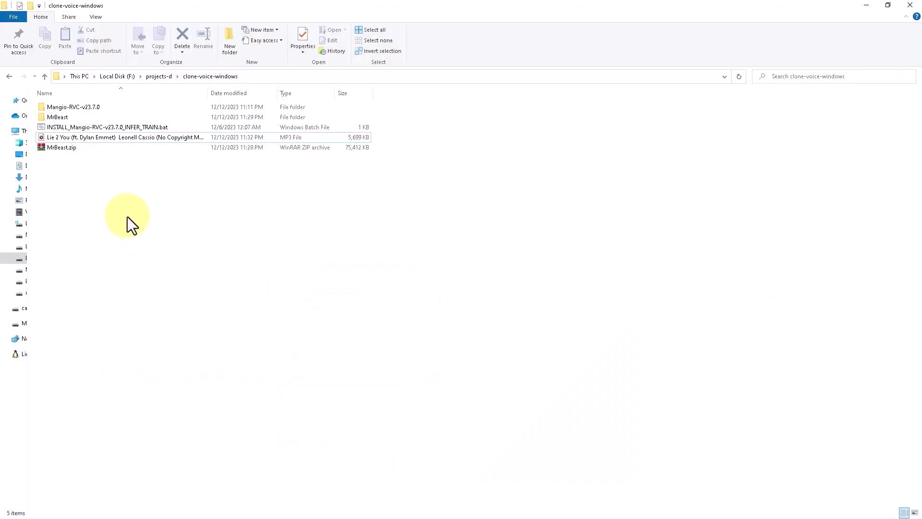
In the file manager, open Mangio-RVC-v23.7.0/opt and widen the Name column to read the separated tracks' file names.
double_click(90, 108)
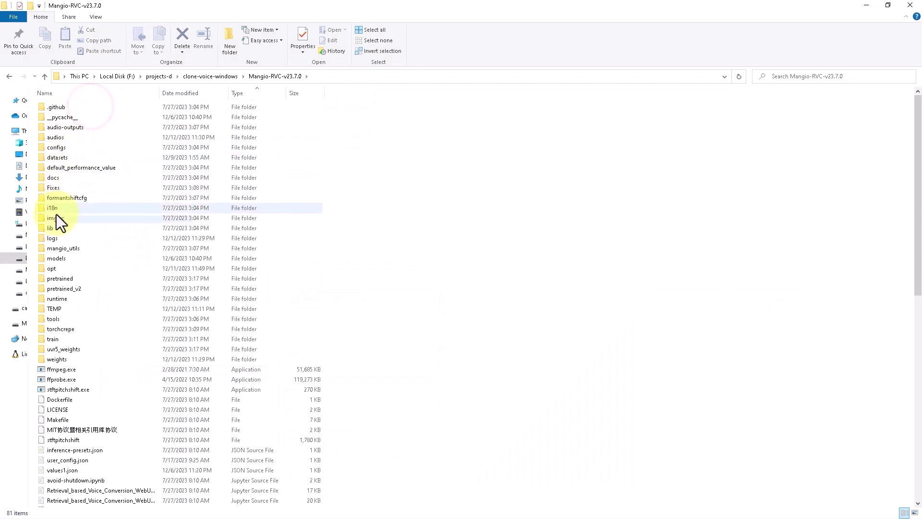
double_click(51, 269)
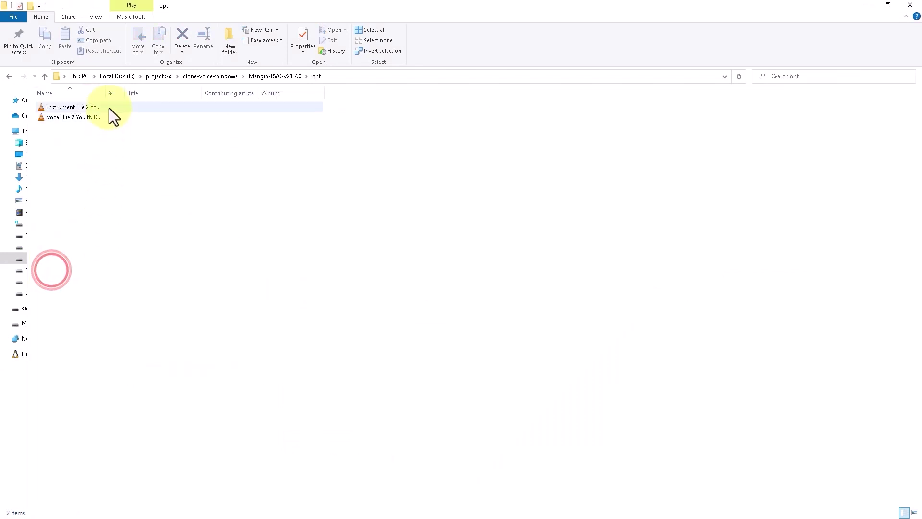
drag(107, 93, 316, 91)
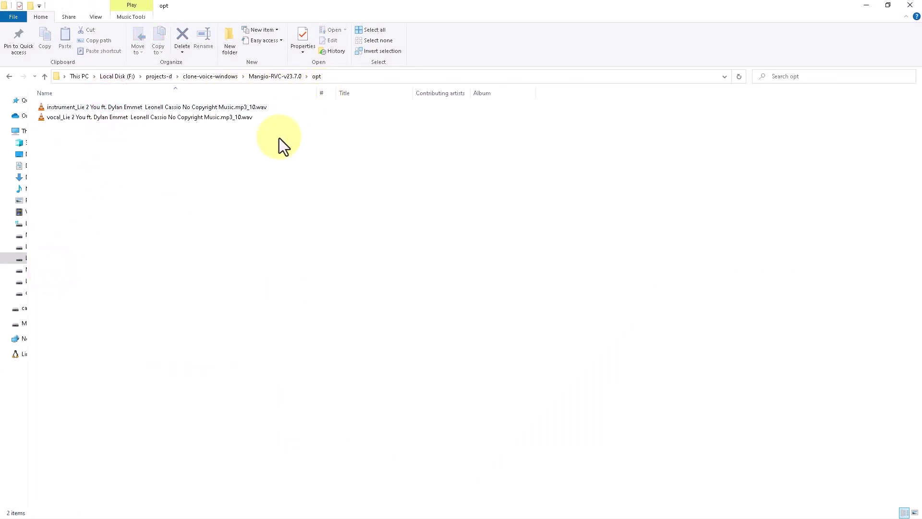
drag(243, 156, 122, 116)
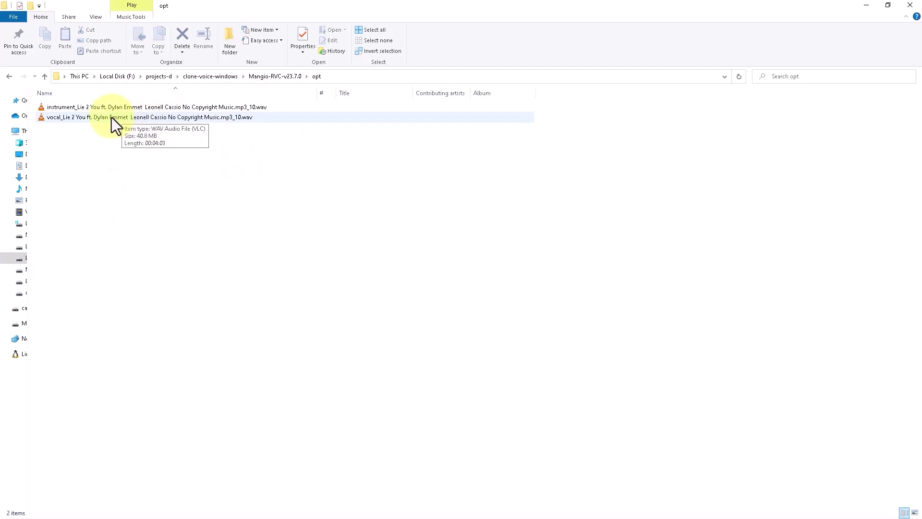
Play the vocal_Lie 2 You WAV file in VLC to check the isolated vocals, pause it and close the player.
double_click(112, 117)
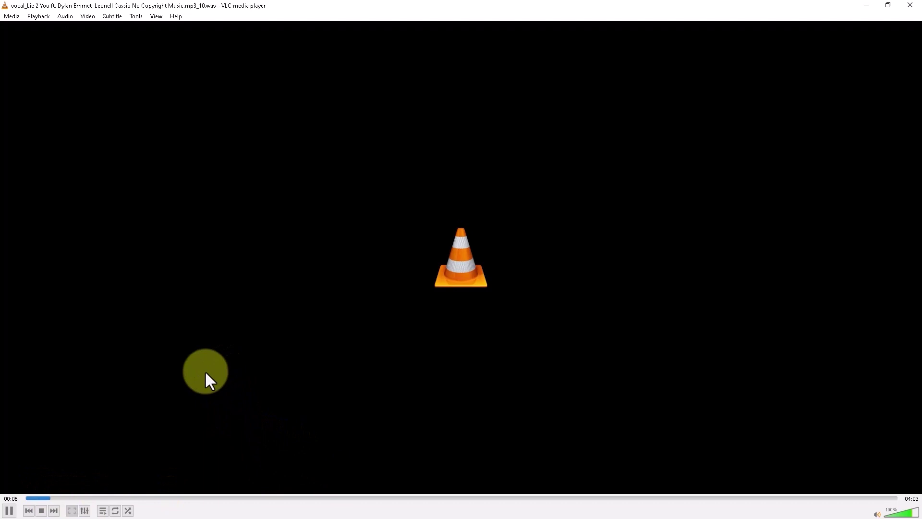
click(9, 511)
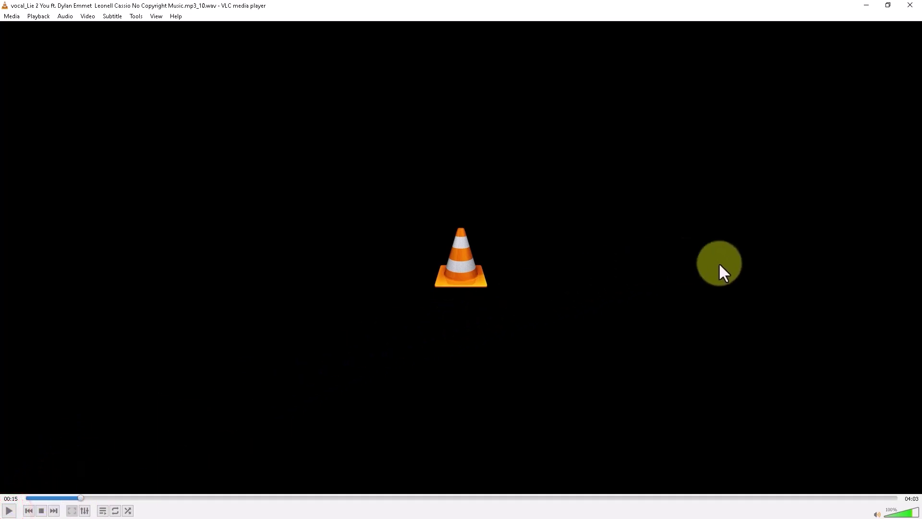
click(909, 6)
click(282, 159)
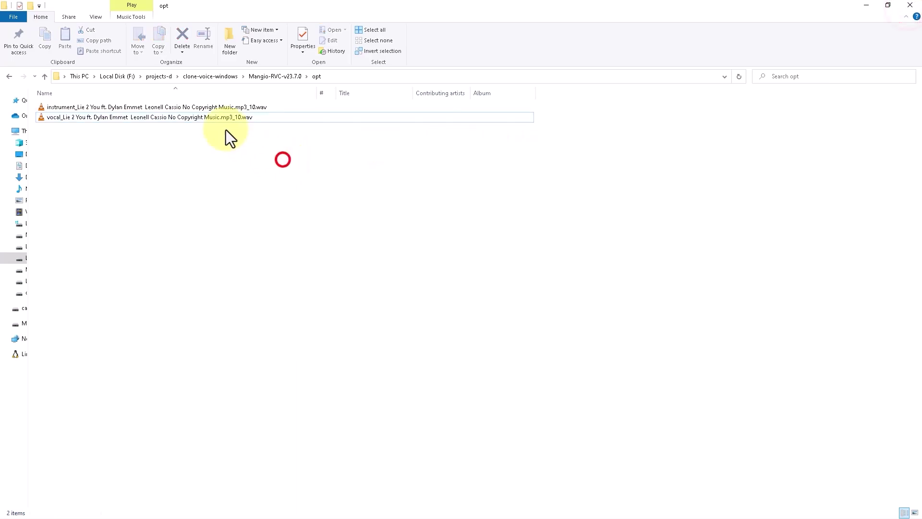
Play the instrument_Lie 2 You WAV file in VLC at a lower volume, pause it and close the player.
double_click(186, 108)
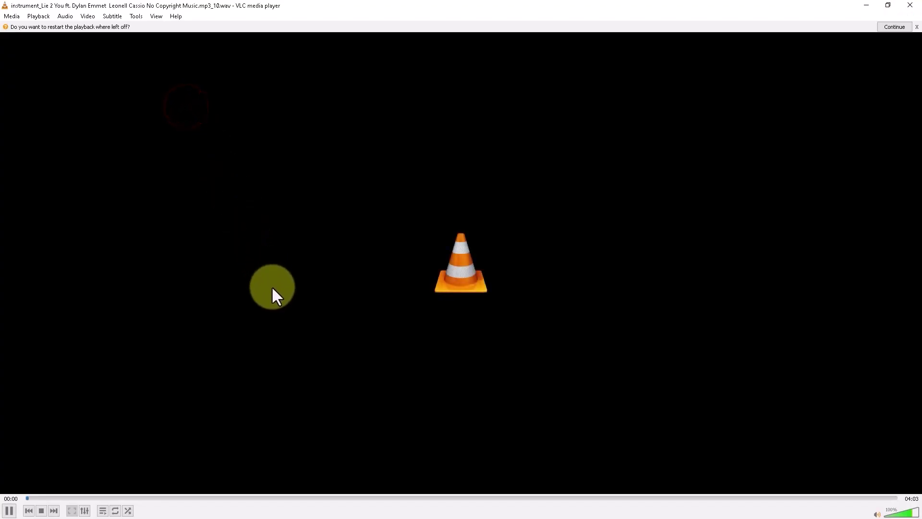
click(906, 512)
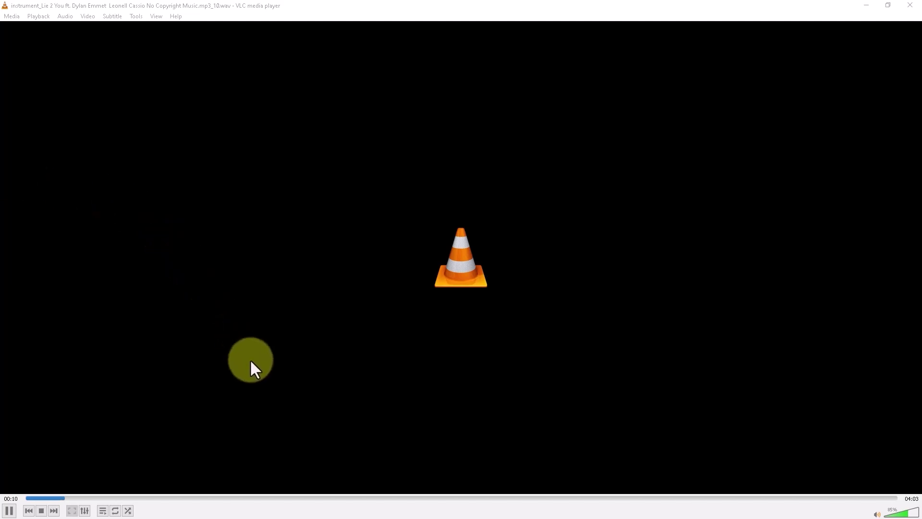
click(9, 510)
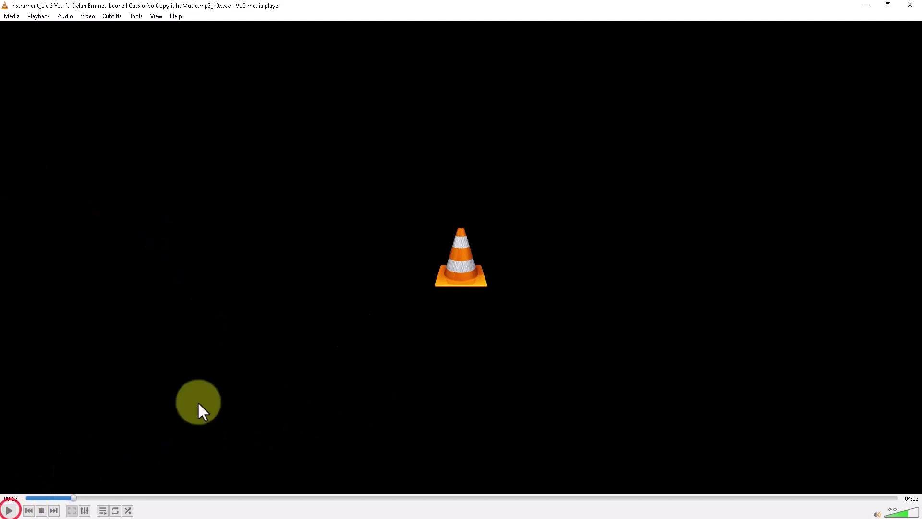
click(909, 6)
Return to the Mangio-RVC web page and open the Train settings, briefly revisiting the Model Inference settings.
key(alt+Tab)
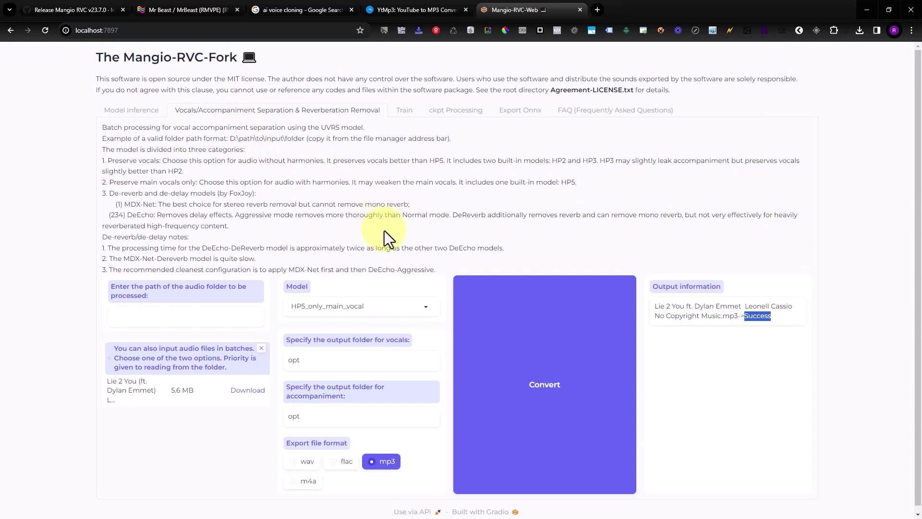
click(305, 174)
click(406, 113)
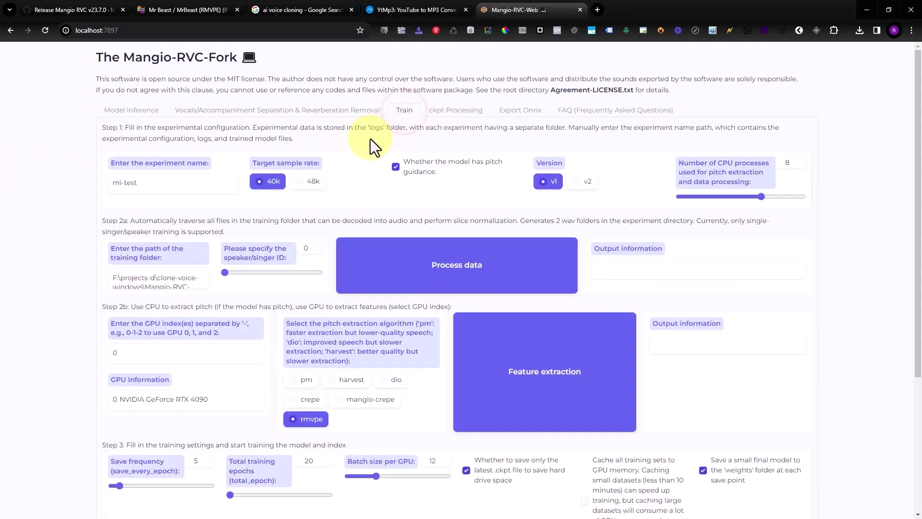
click(369, 140)
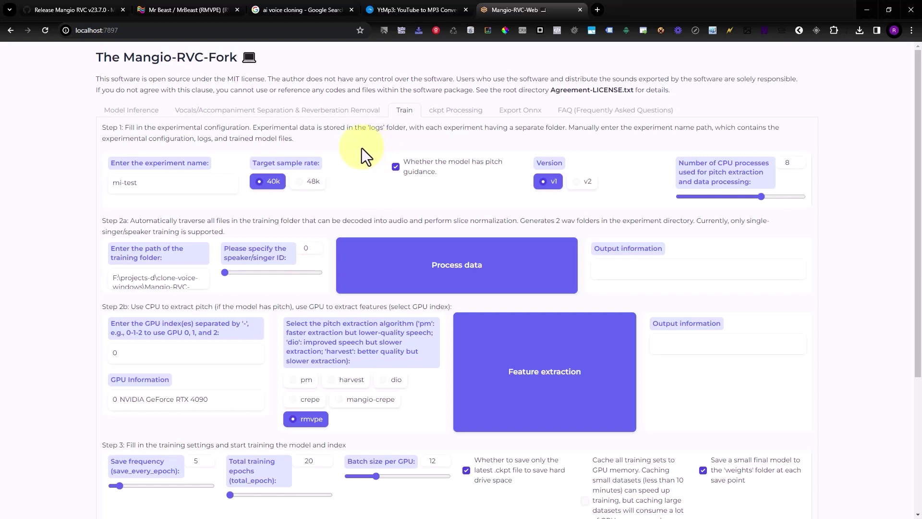
click(136, 111)
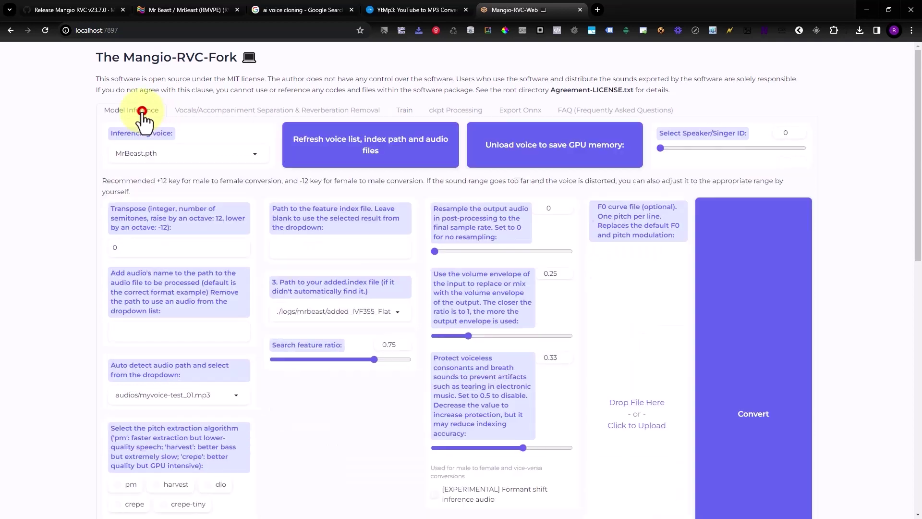
click(405, 112)
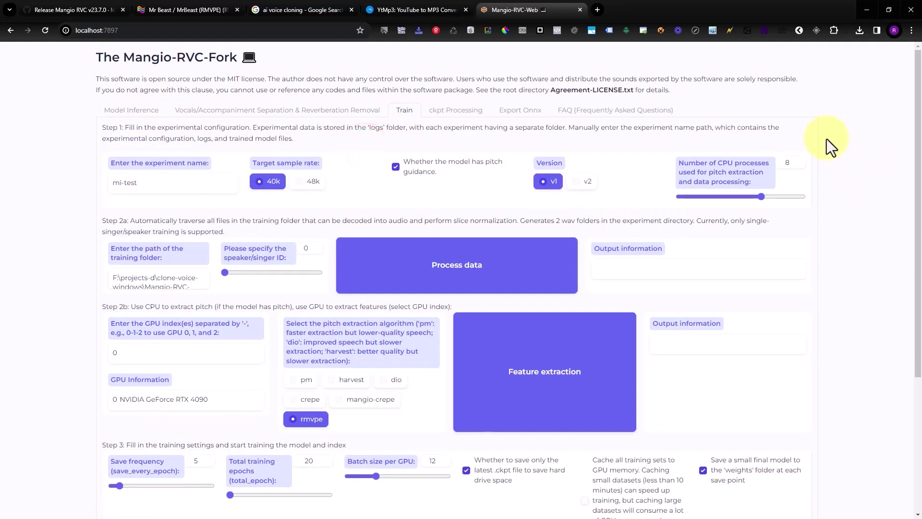
Name the training experiment myvoicev1 and select model version v2.
click(175, 184)
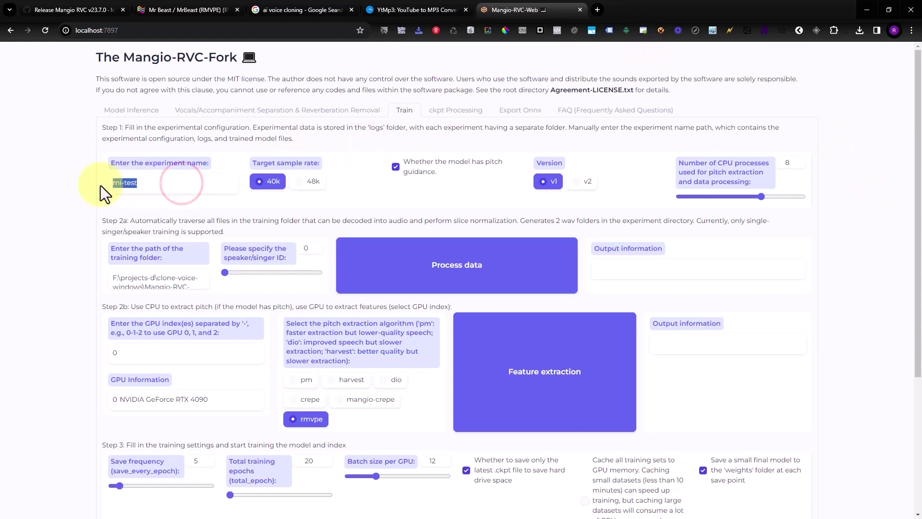
text(myvoicev1)
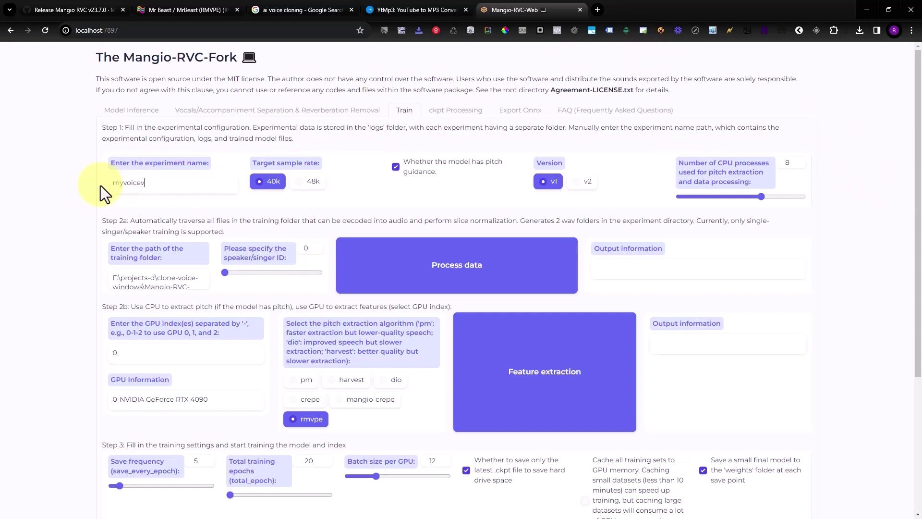
click(582, 182)
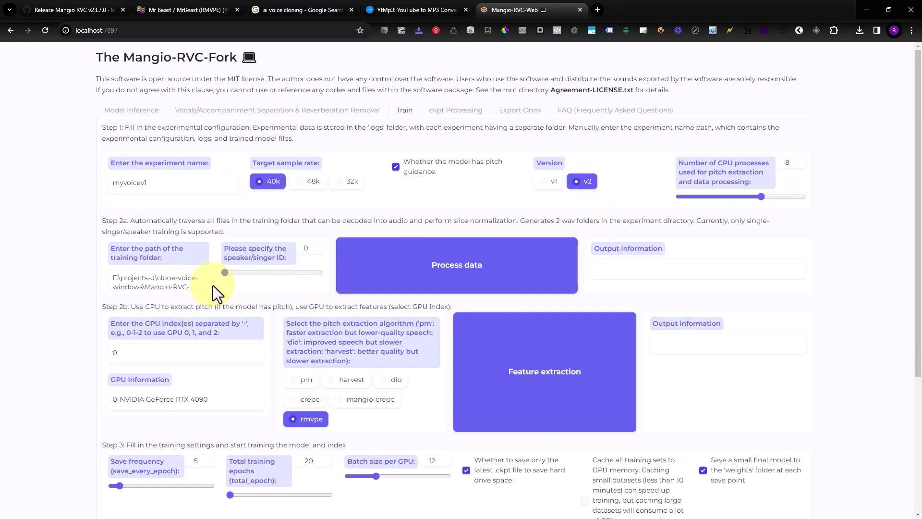
Switch to the file manager, open Mangio-RVC-v23.7.0/audios and copy myvoice-test_01.mp3.
click(194, 284)
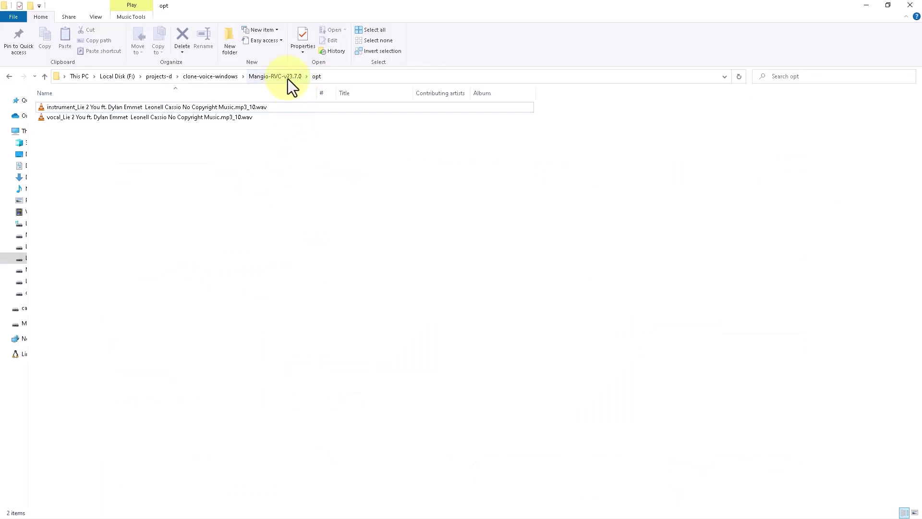
click(273, 74)
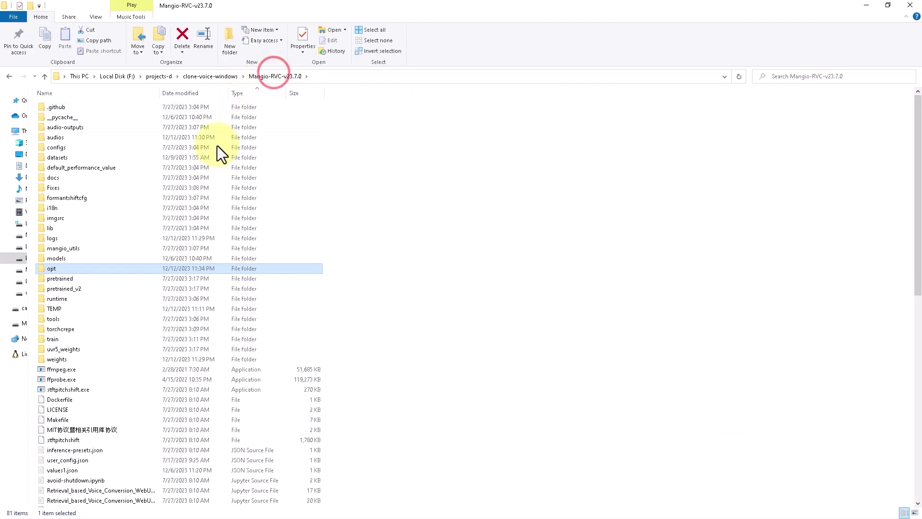
scroll(106, 425, down, 8)
scroll(106, 426, up, 2)
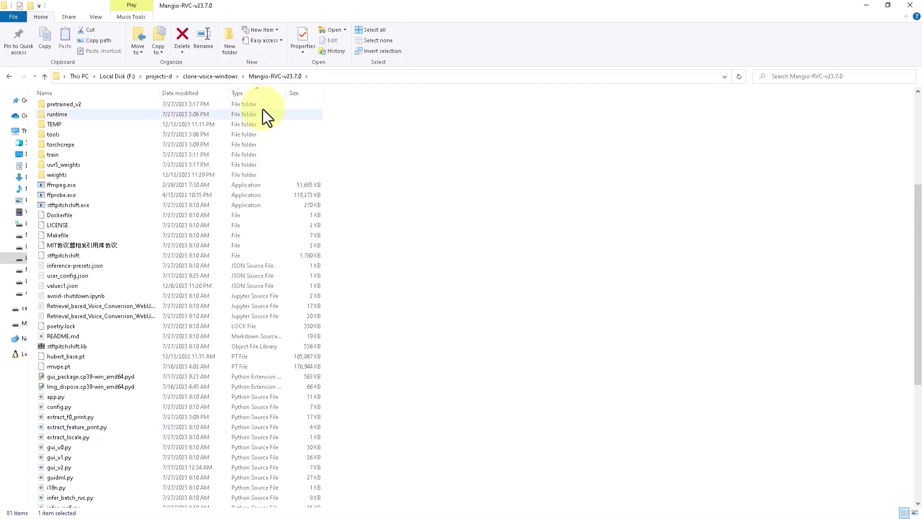
click(223, 76)
click(77, 108)
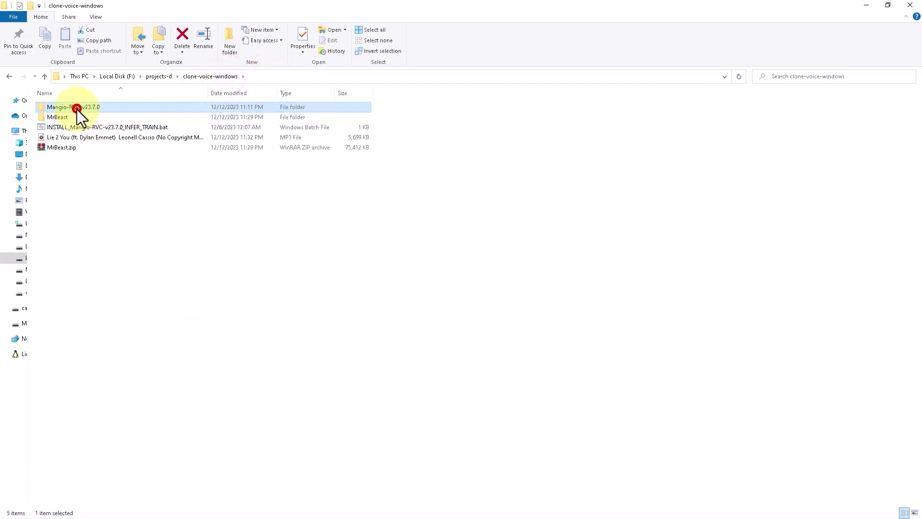
double_click(78, 108)
double_click(63, 140)
click(73, 109)
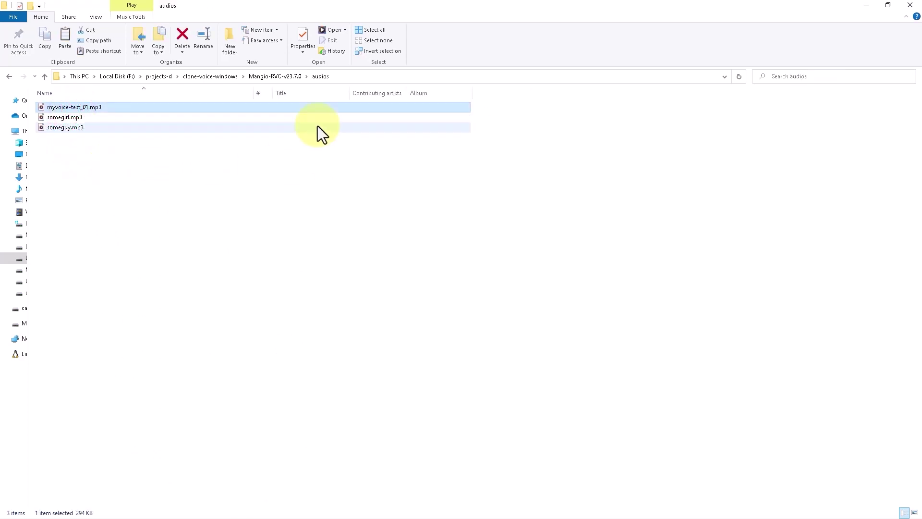
Open Mangio-RVC-v23.7.0/datasets and replace its WhatsApp audio files with the copied myvoice-test_01.mp3.
click(269, 77)
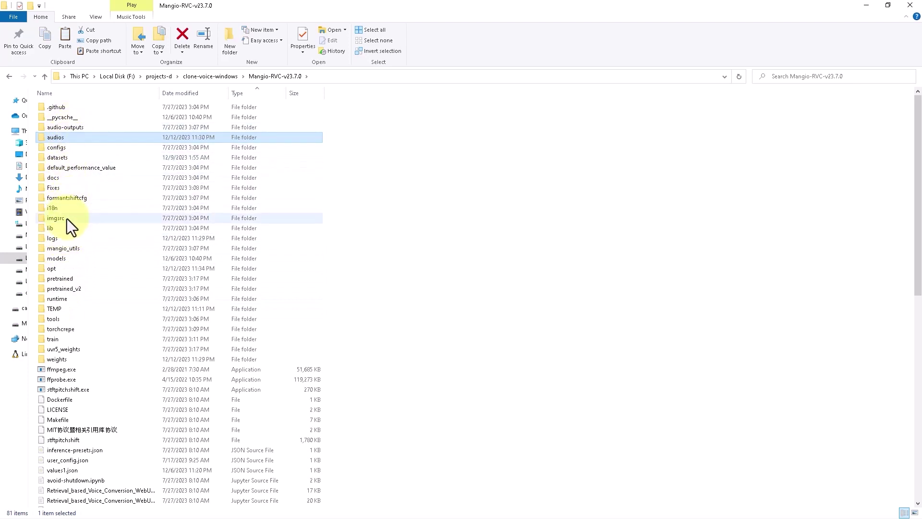
double_click(64, 159)
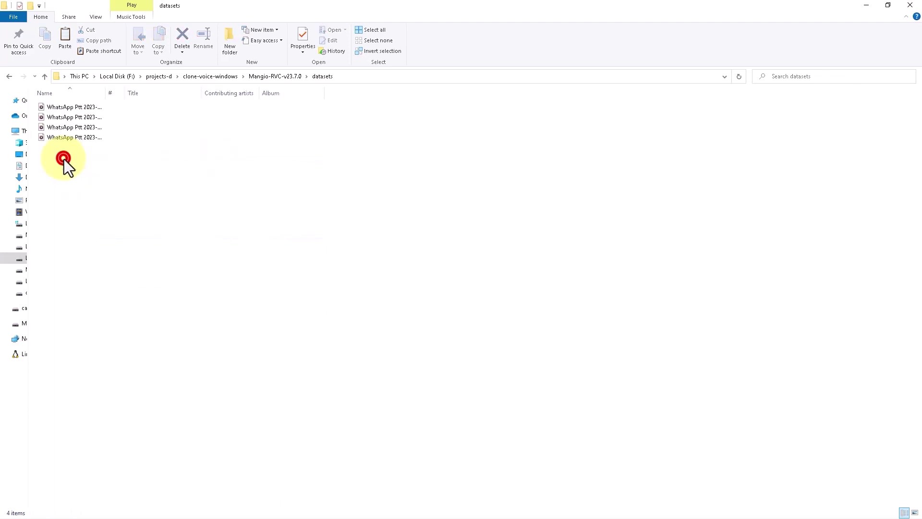
click(119, 181)
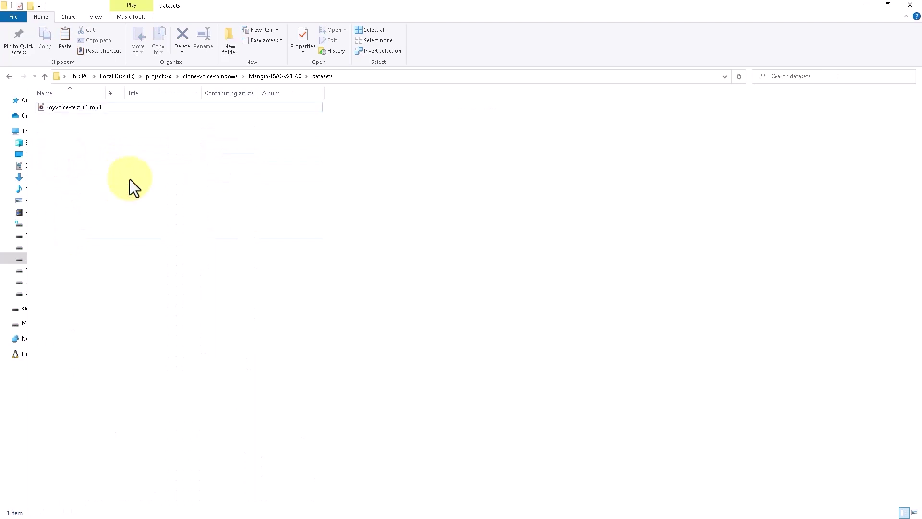
click(129, 181)
click(117, 158)
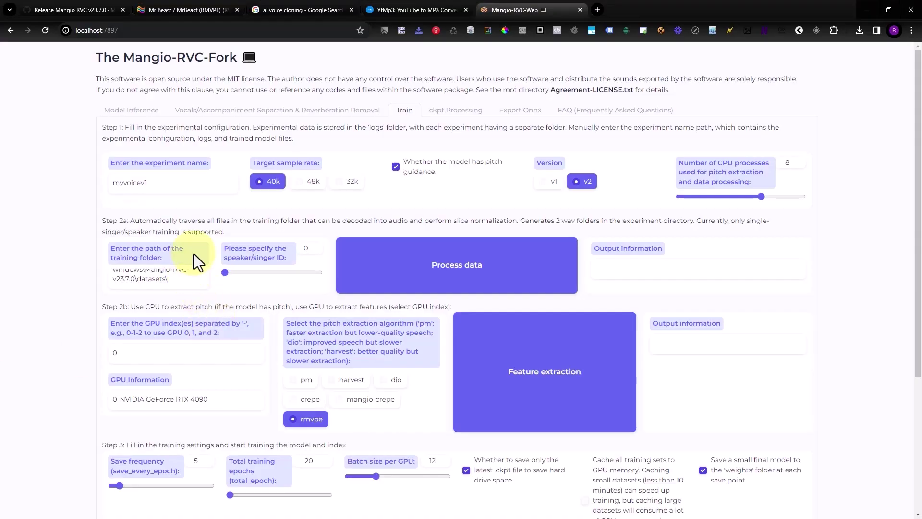
In the Mangio-RVC web page, process the data in the datasets training folder for myvoicev1 and check the preprocessing output.
click(175, 283)
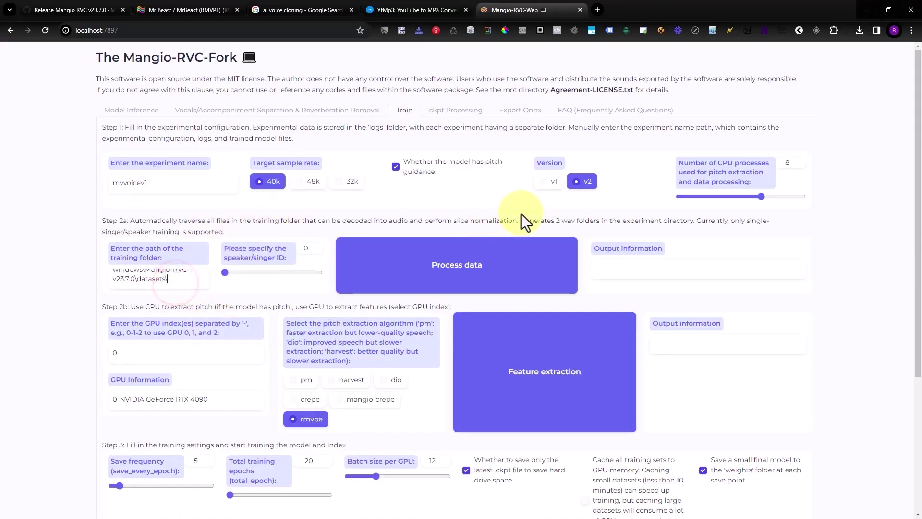
click(351, 282)
click(474, 274)
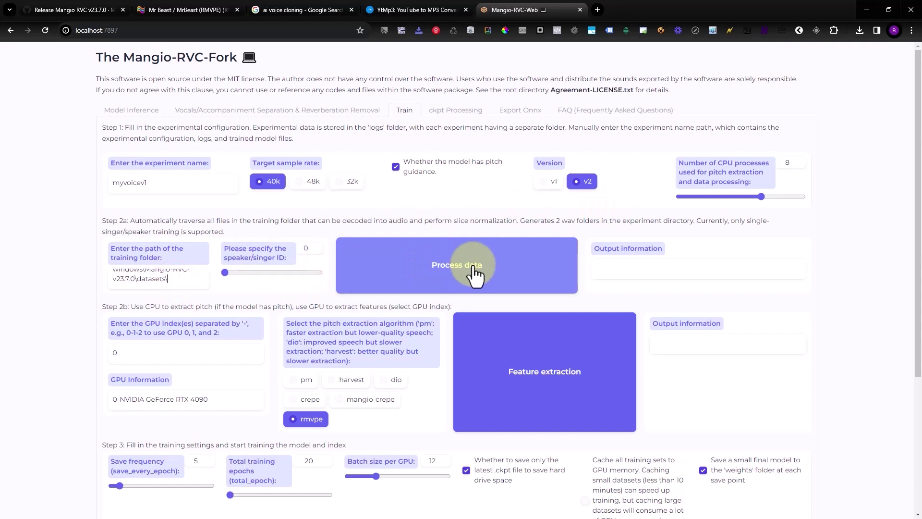
click(458, 272)
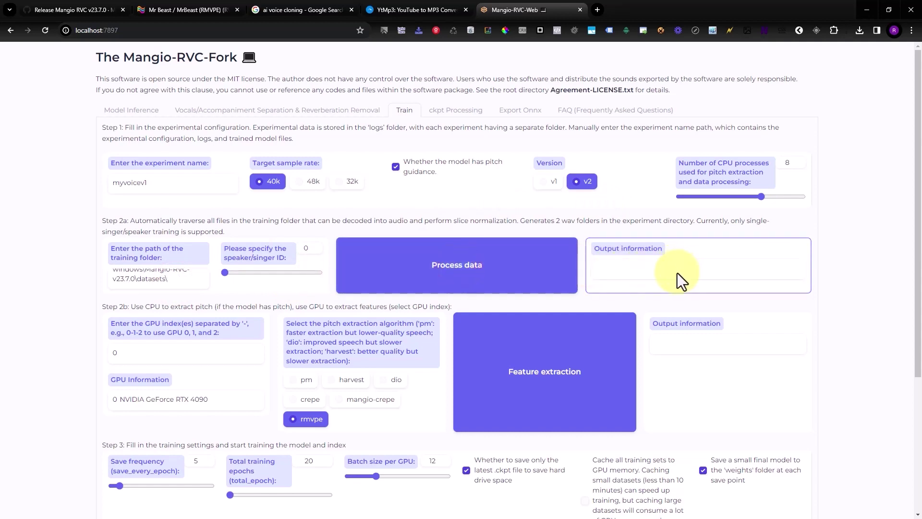
scroll(677, 273, down, 1)
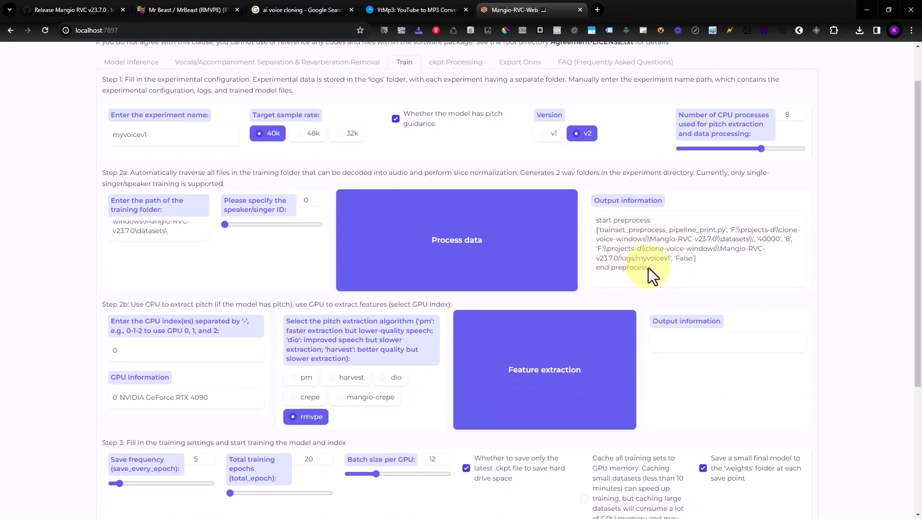
drag(605, 269, 597, 269)
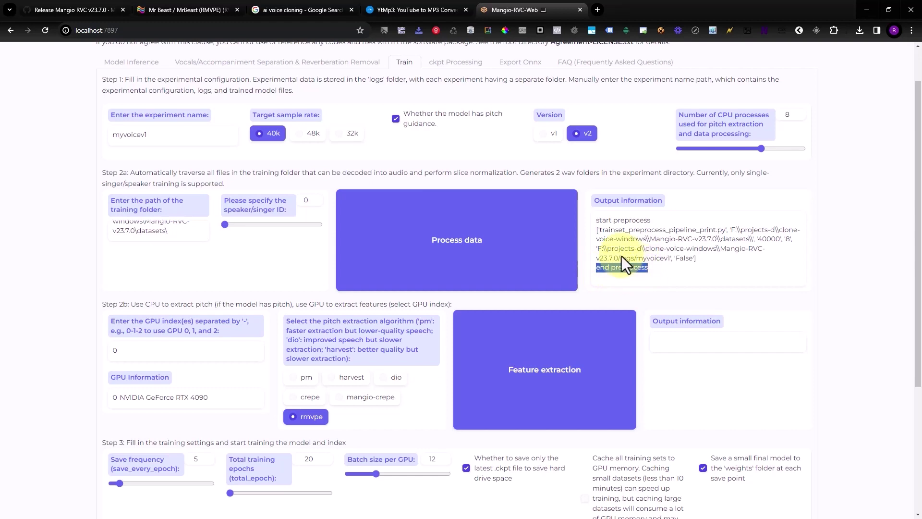
Run feature extraction with the rmvpe algorithm, follow its progress in the command window and return to the web page.
scroll(259, 384, down, 2)
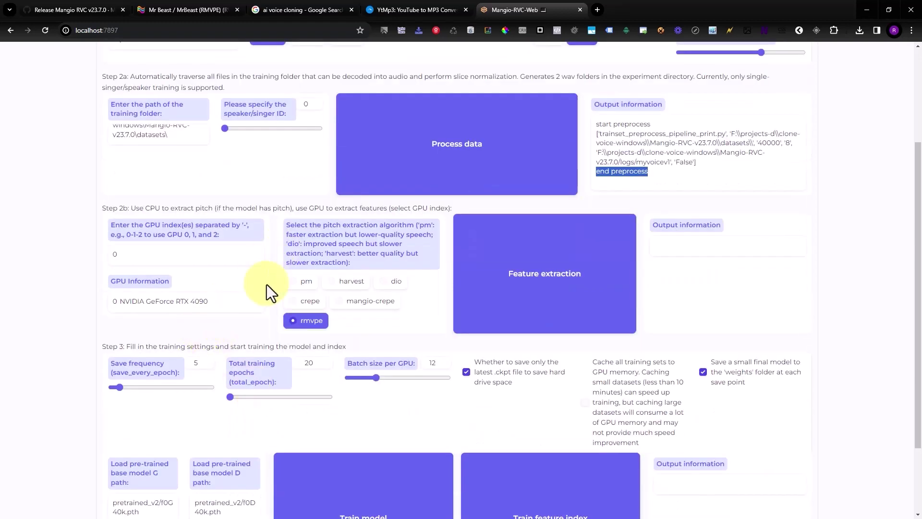
click(595, 276)
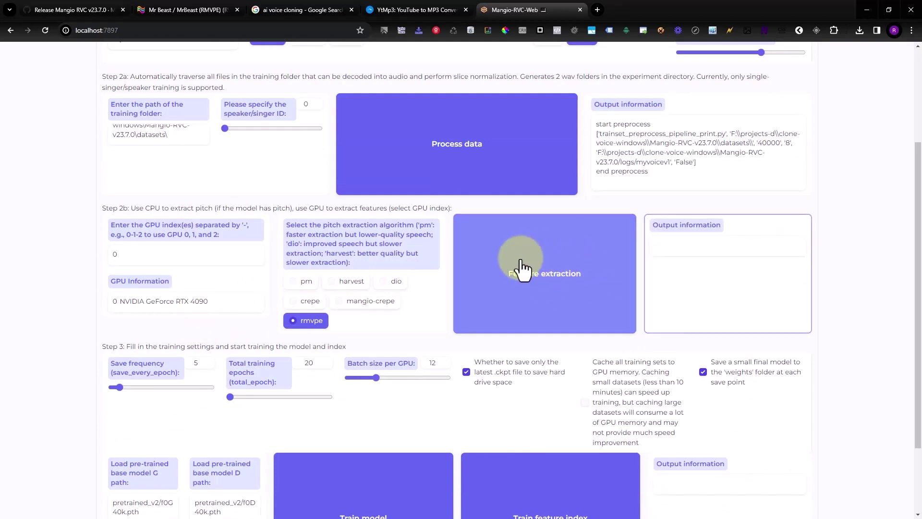
key(alt+Tab)
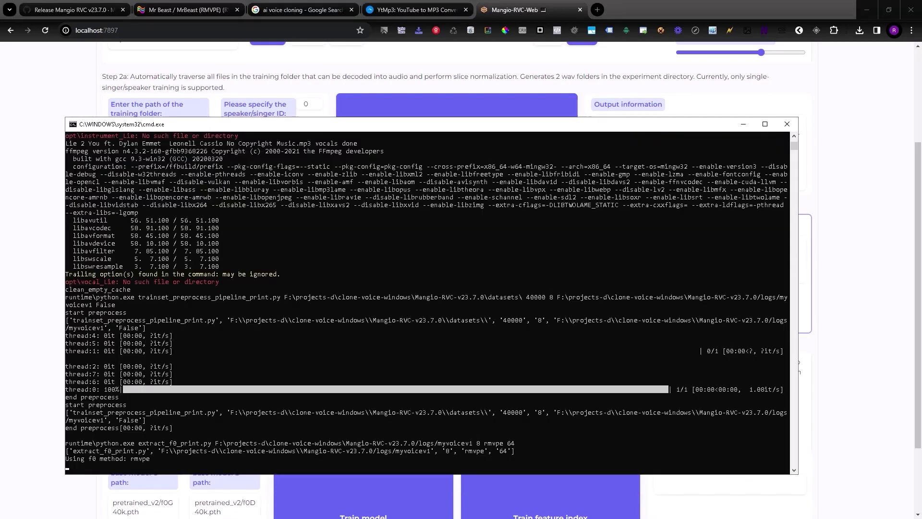
drag(355, 128, 327, 82)
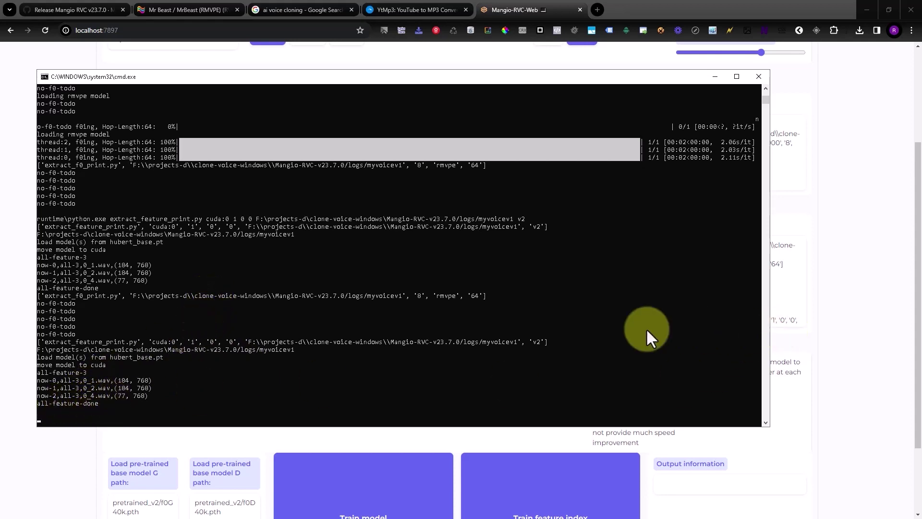
click(860, 297)
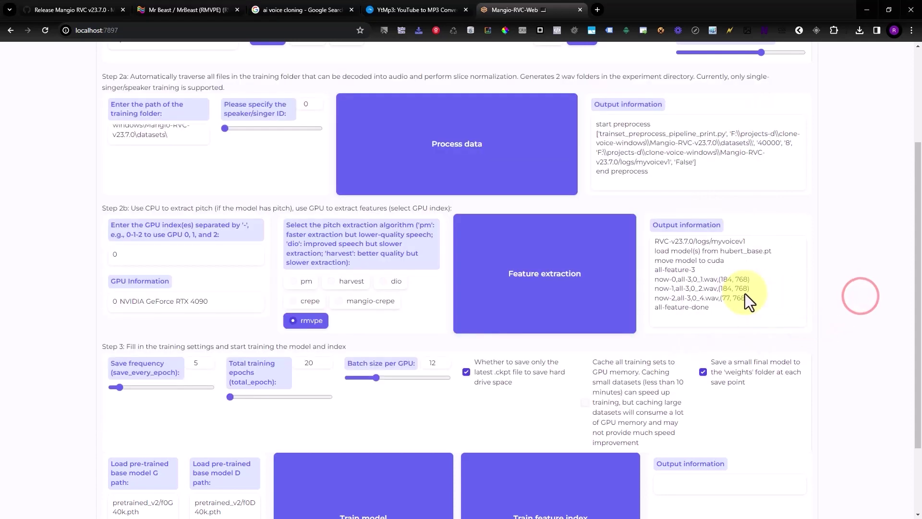
Review the total training epochs setting and train the feature index for myvoicev1.
scroll(552, 357, down, 2)
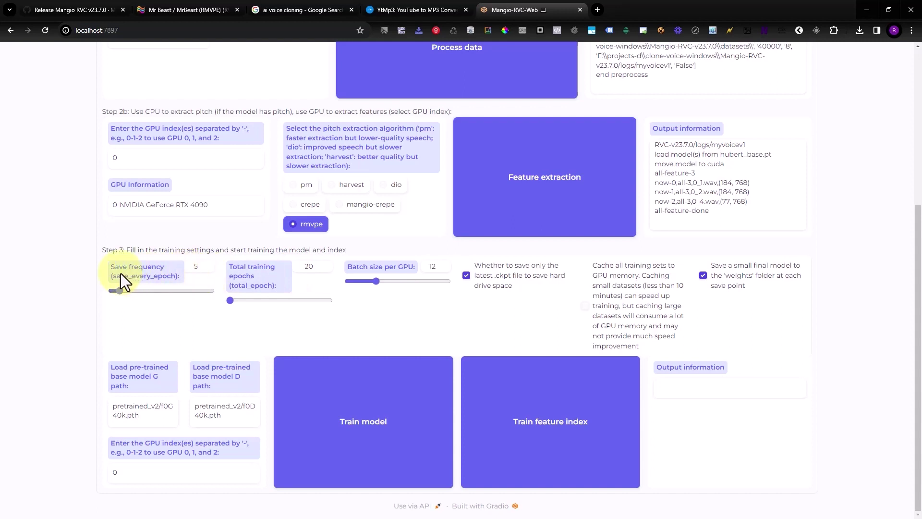
double_click(312, 268)
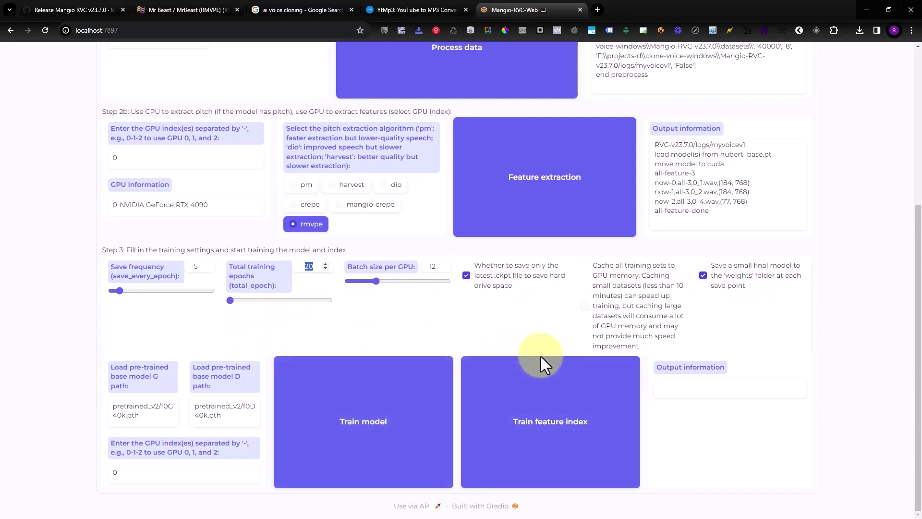
click(565, 408)
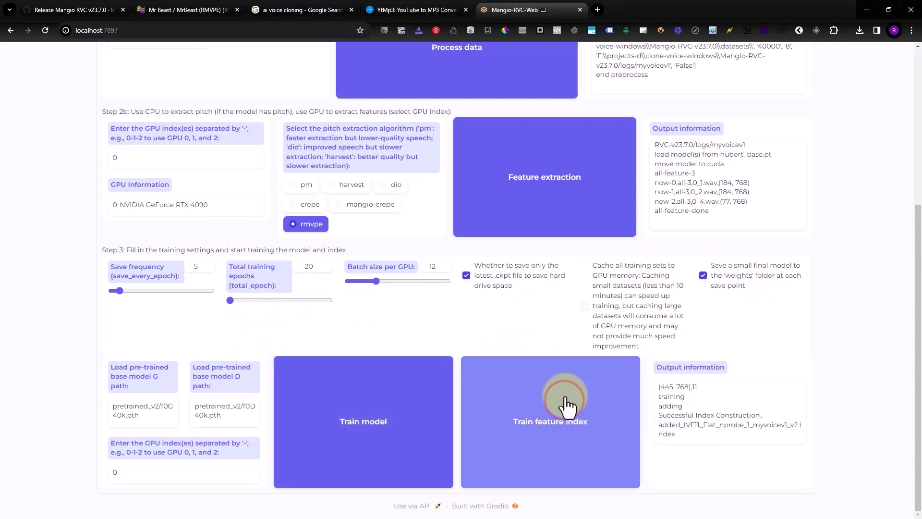
Train the myvoicev1 model, following the training in the command window, and check the web page's output information.
click(394, 425)
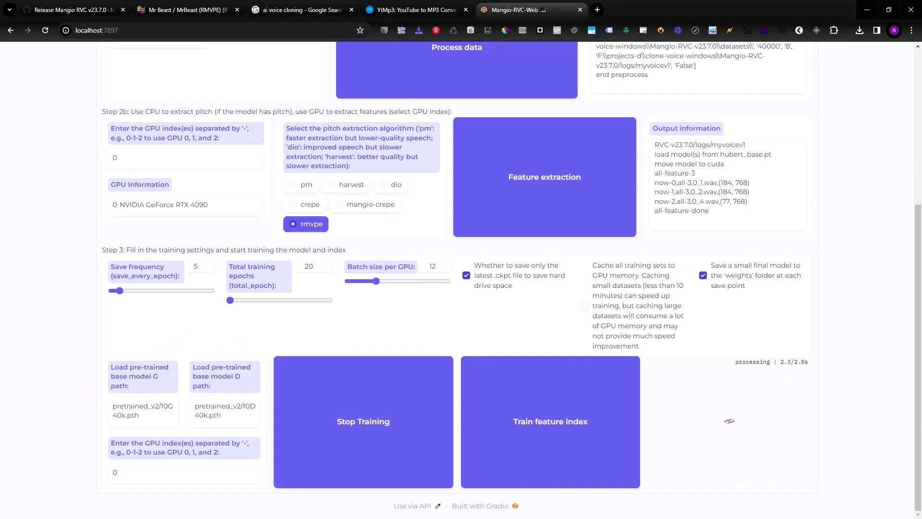
key(alt+Tab)
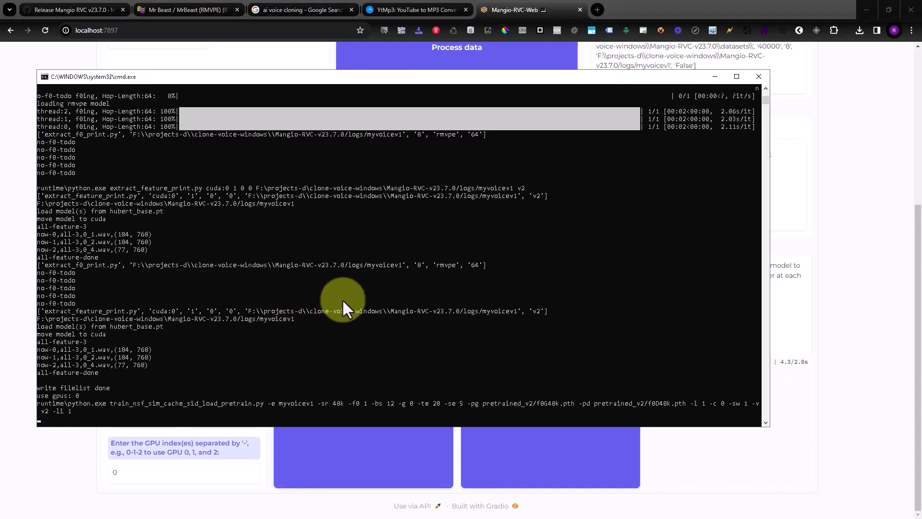
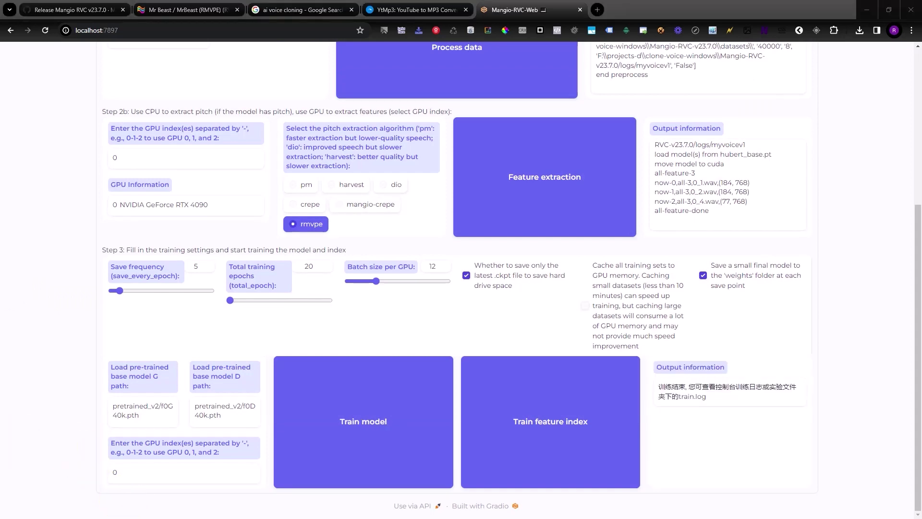
key(alt+Tab)
drag(87, 412, 191, 413)
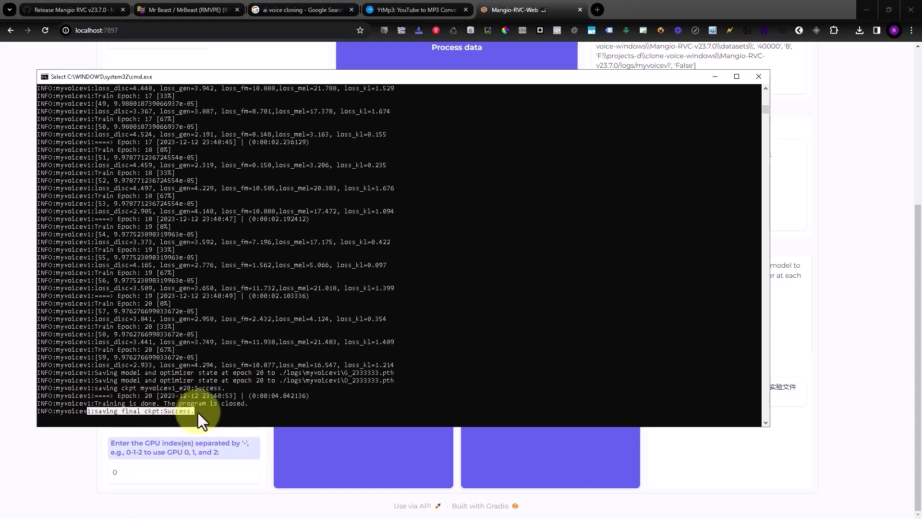
click(875, 325)
drag(710, 399, 679, 396)
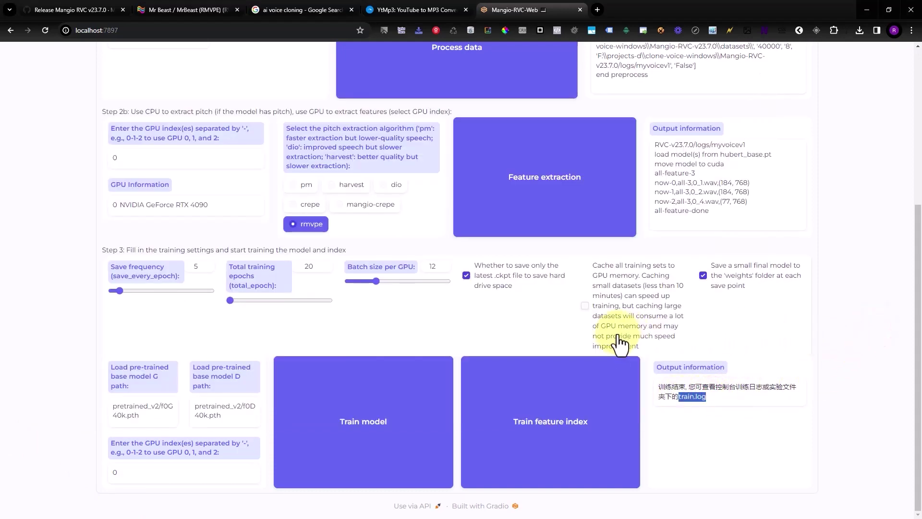
Switch to the file manager and open the weights folder inside Mangio-RVC-v23.7.0.
scroll(616, 355, up, 4)
scroll(613, 380, down, 2)
key(alt+Tab)
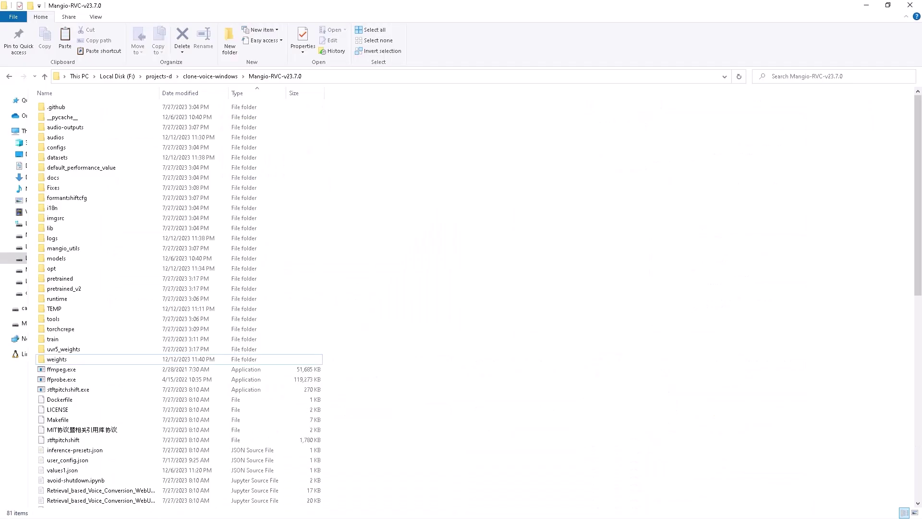
double_click(66, 359)
click(116, 168)
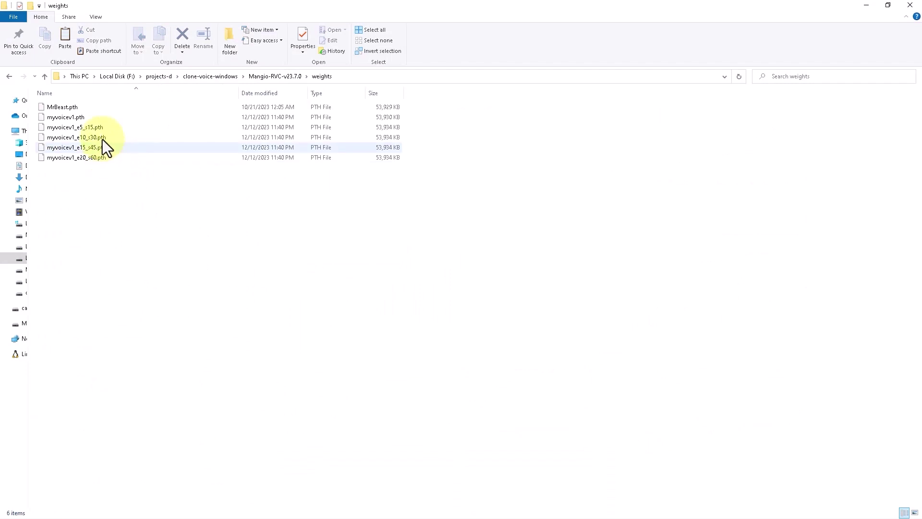
Review the intermediate checkpoints myvoicev1_e5_s15, e10_s30, e15_s45 and e20_s60 and delete these four .pth files, keeping myvoicev1.pth.
click(82, 124)
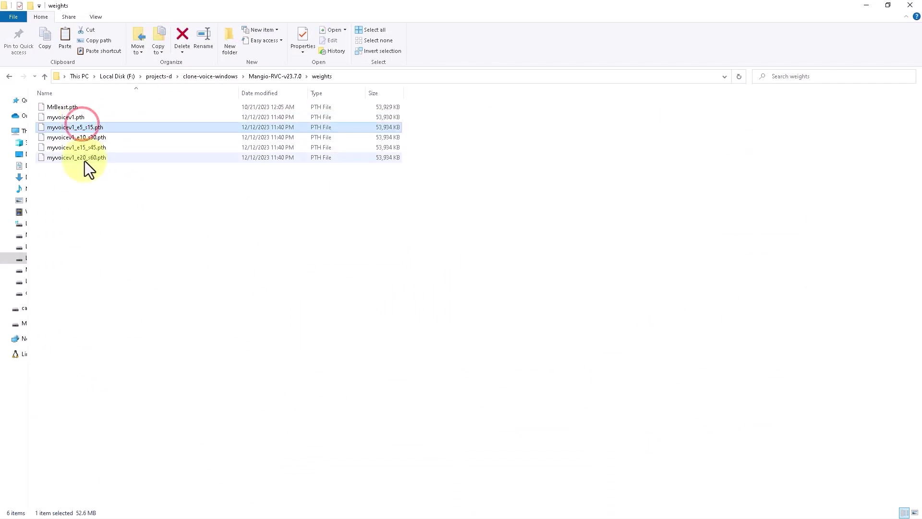
click(86, 161)
click(88, 155)
click(84, 127)
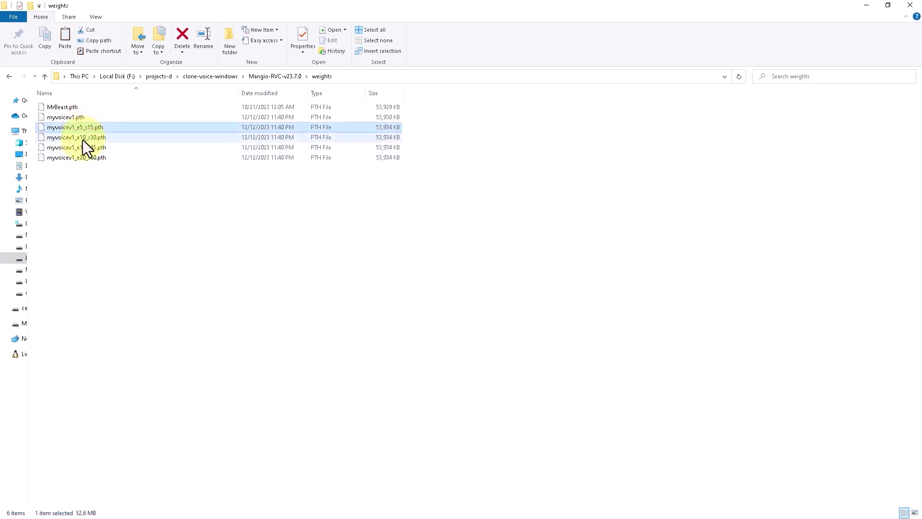
click(83, 138)
click(98, 165)
click(88, 127)
click(89, 147)
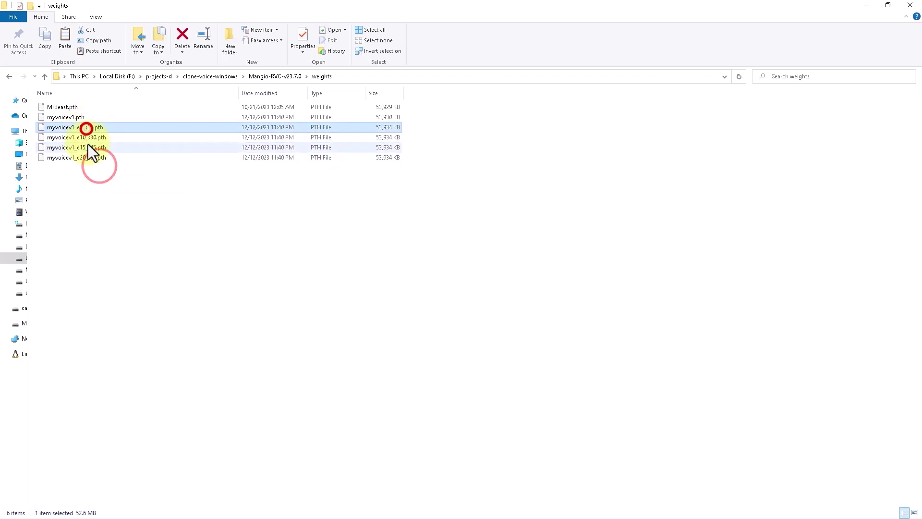
click(83, 158)
drag(108, 176, 77, 129)
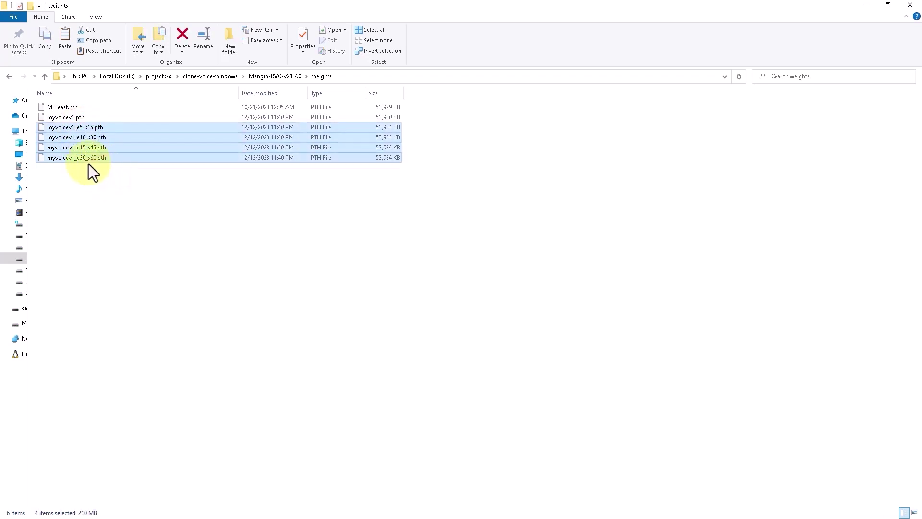
key(Delete)
click(196, 171)
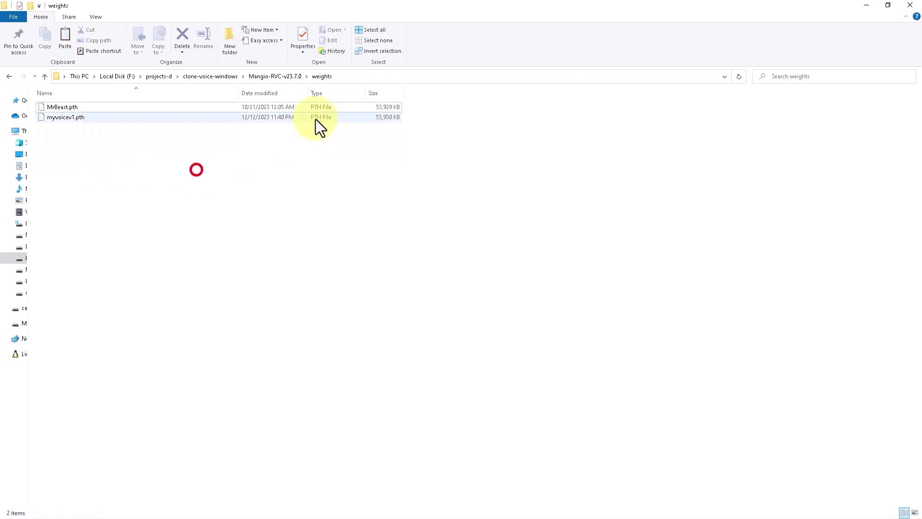
Open logs/myvoicev1, widen the Name column and locate the added_IVF11_Flat_nprobe_1_myvoicev1_v2.index file.
click(274, 77)
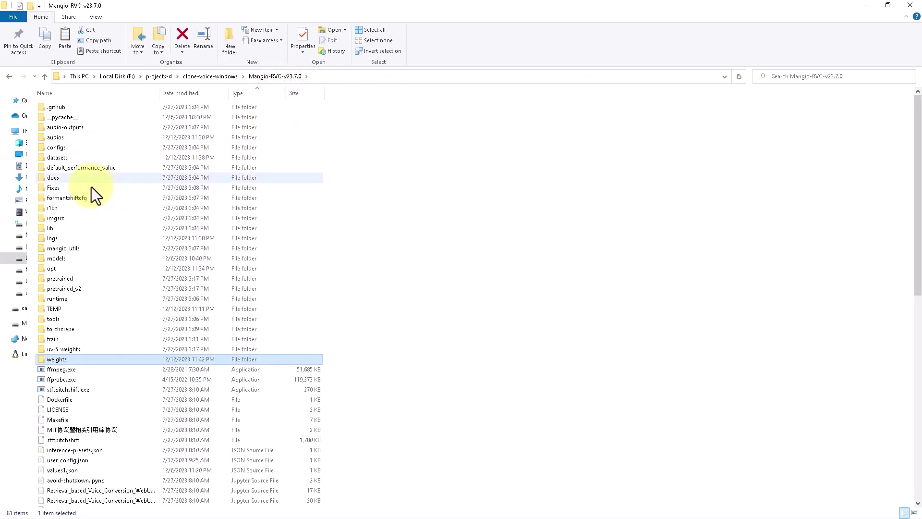
double_click(74, 238)
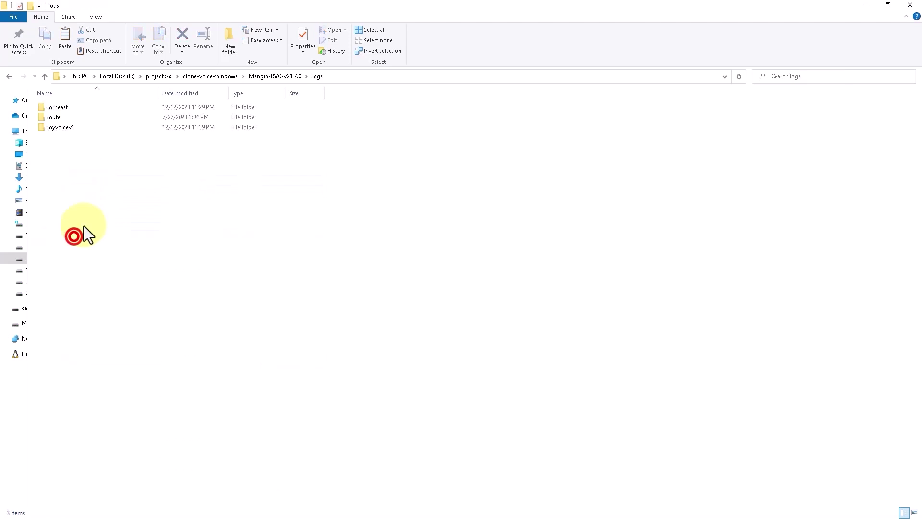
double_click(69, 127)
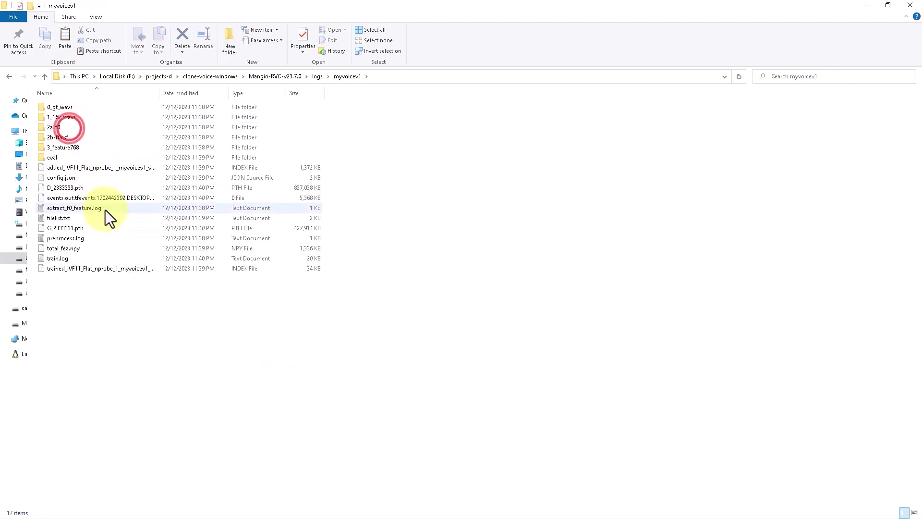
drag(161, 94, 250, 100)
click(162, 166)
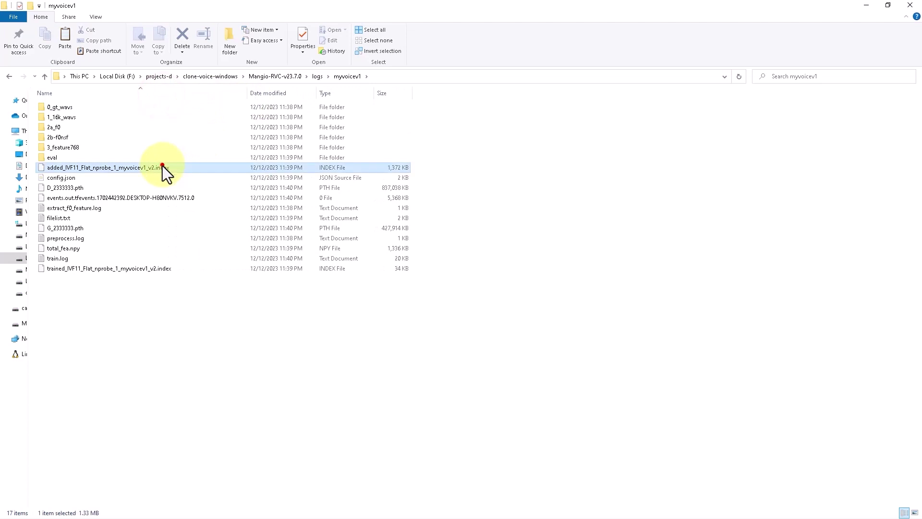
Go back to Mangio-RVC-v23.7.0, open its weights folder and switch to the Mangio-RVC web page.
click(268, 76)
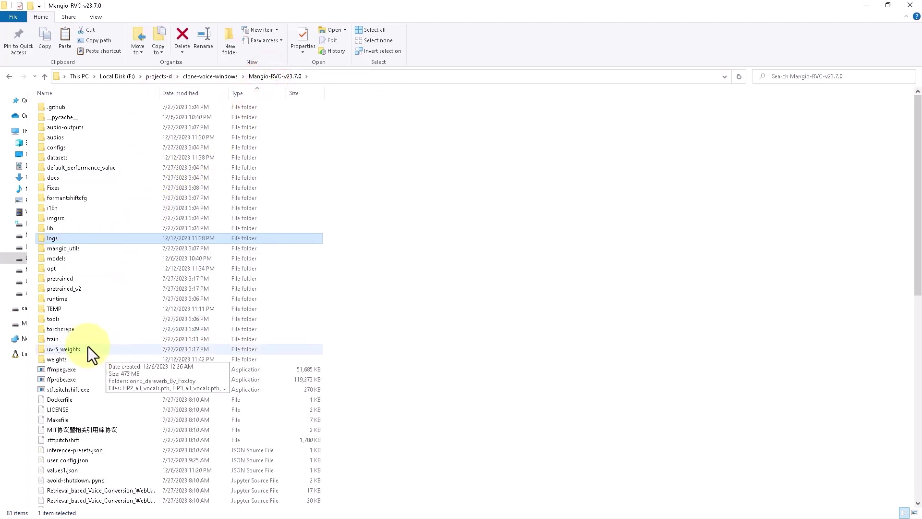
double_click(57, 358)
key(alt+Tab)
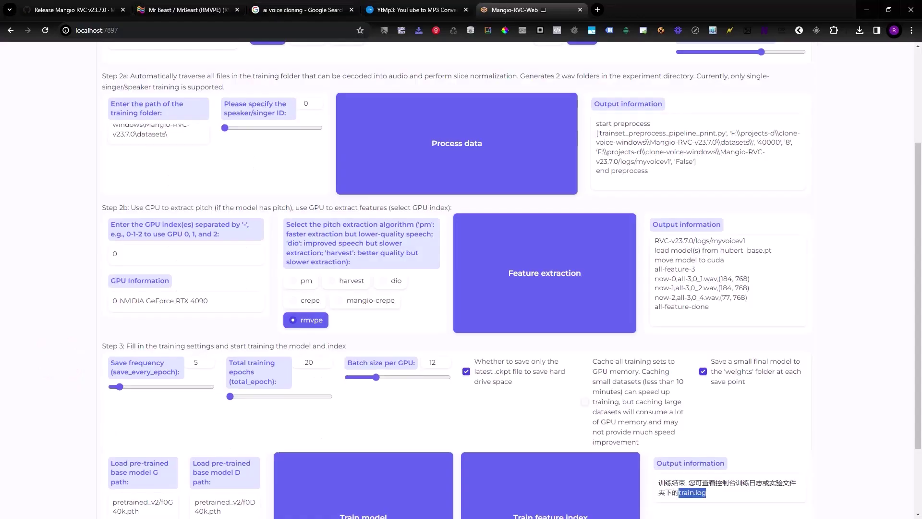
Return to Model Inference, refresh the voice list and index paths, and choose myvoicev1.pth as the inferencing voice.
scroll(305, 202, up, 3)
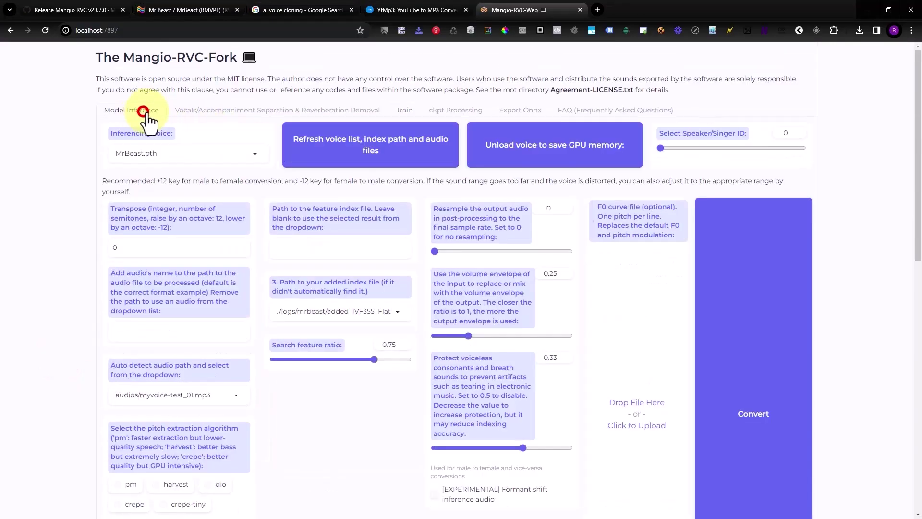
click(137, 110)
click(373, 145)
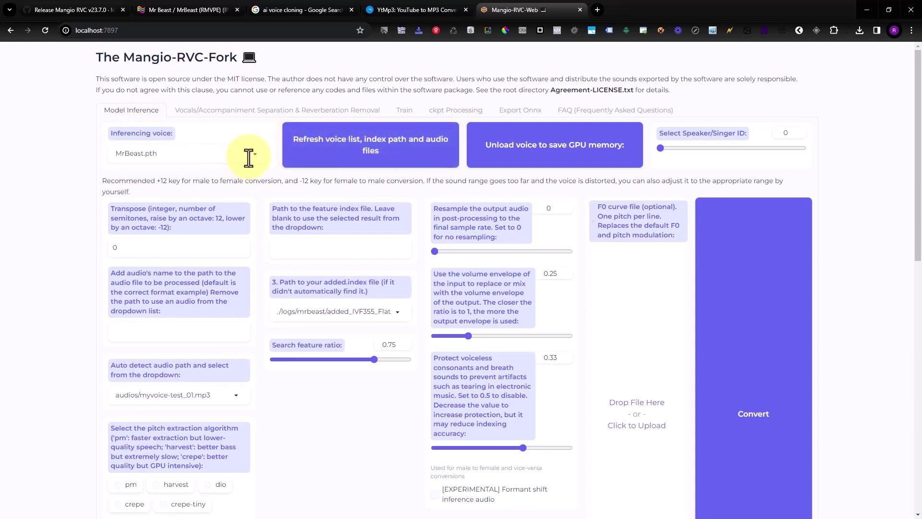
click(252, 154)
click(144, 190)
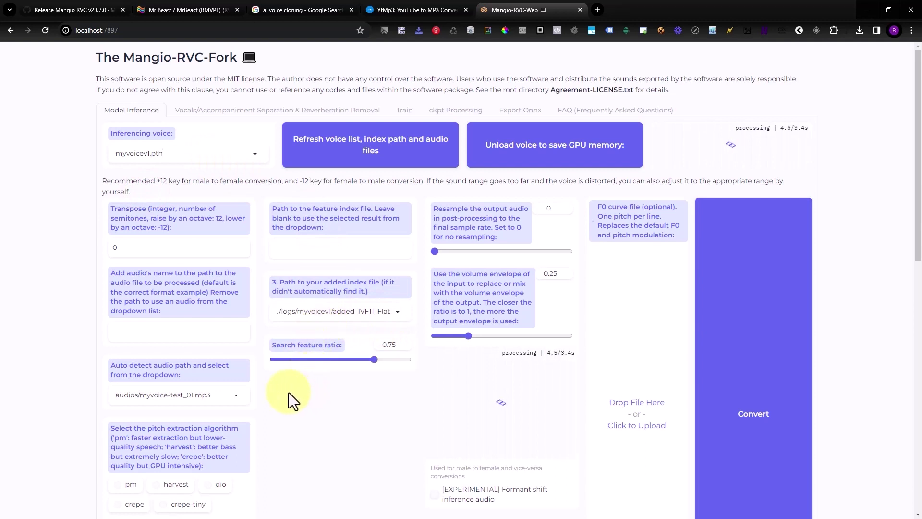
Convert audios/someguy.mp3 with the myvoicev1.pth voice using the rmvpe algorithm and play the exported audio.
click(235, 398)
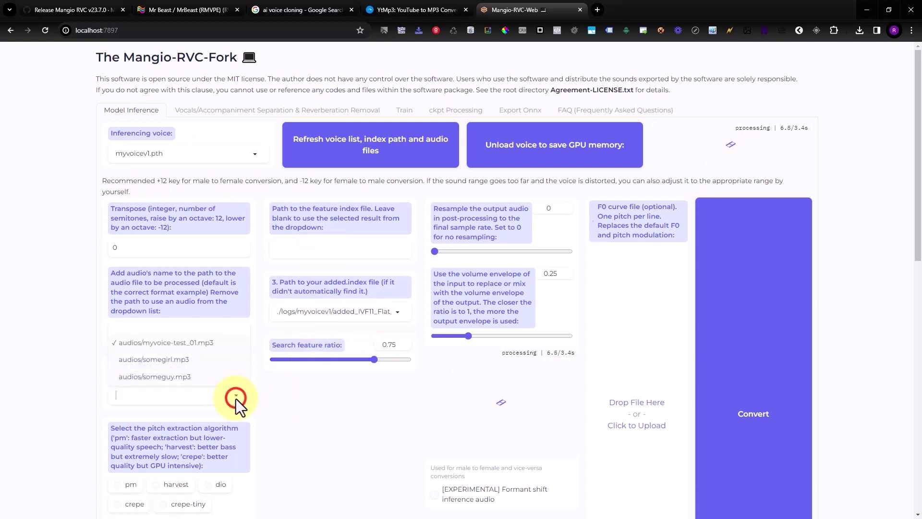
click(158, 378)
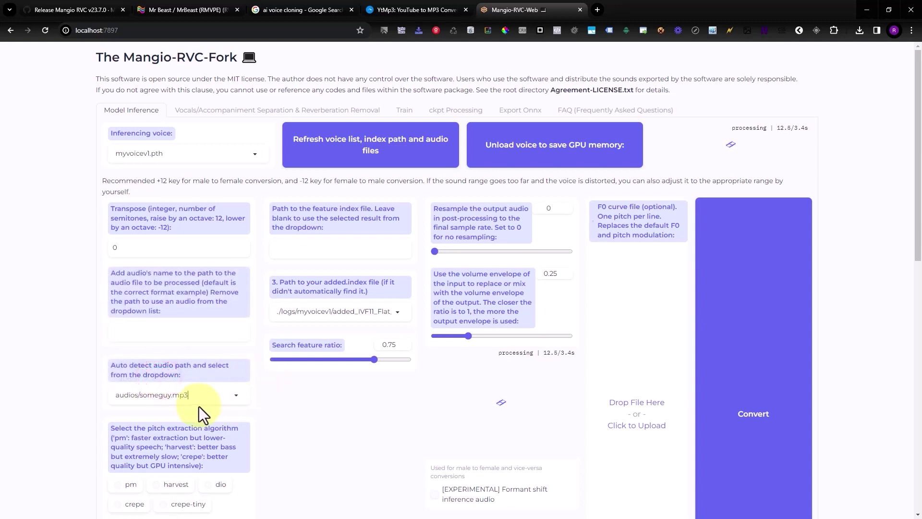
scroll(283, 403, down, 4)
click(339, 236)
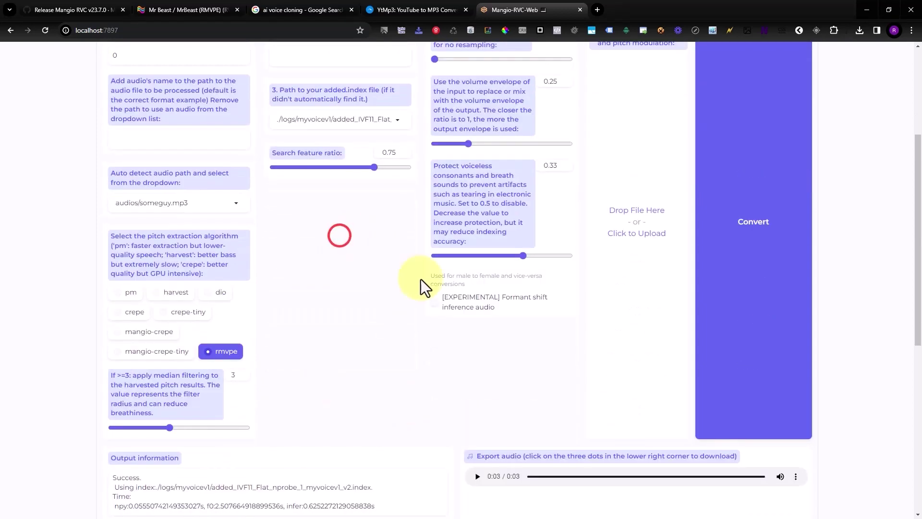
scroll(423, 336, down, 1)
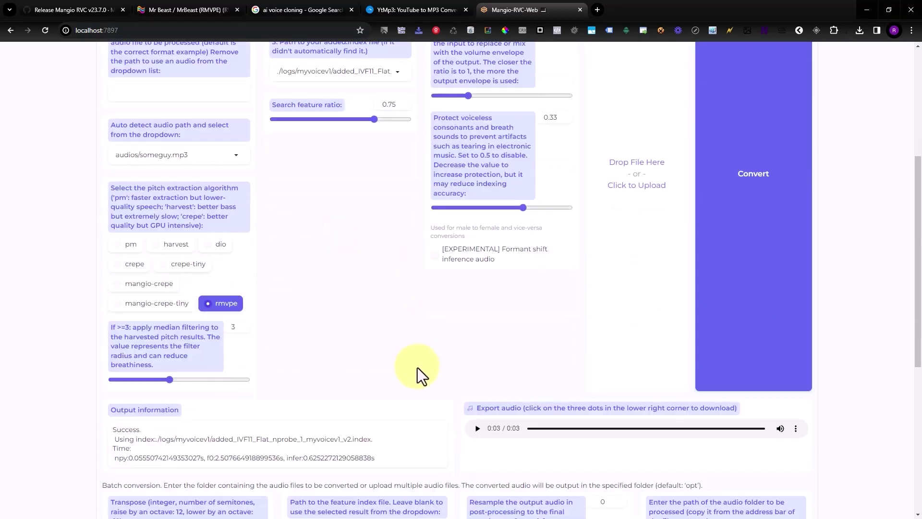
click(477, 428)
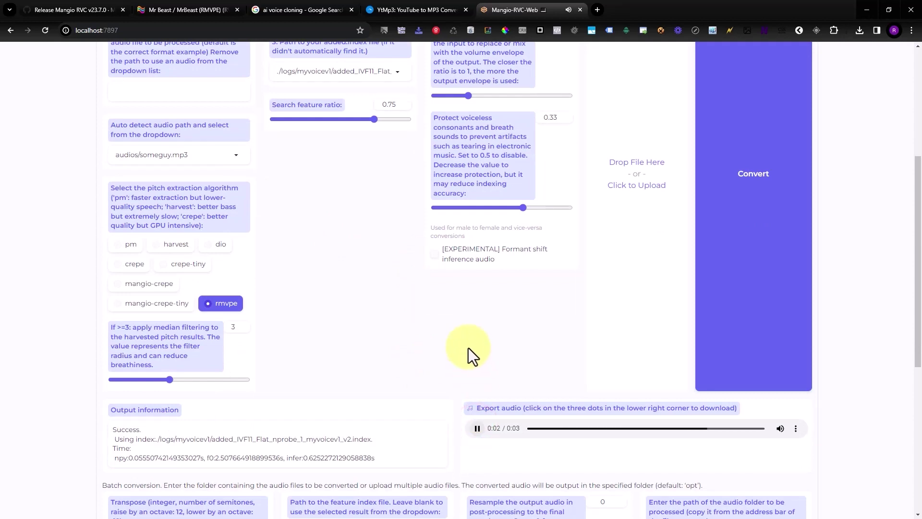
Change the inferencing voice to raiv3.pth, keeping audios/someguy.mp3 as the input audio.
scroll(450, 352, up, 1)
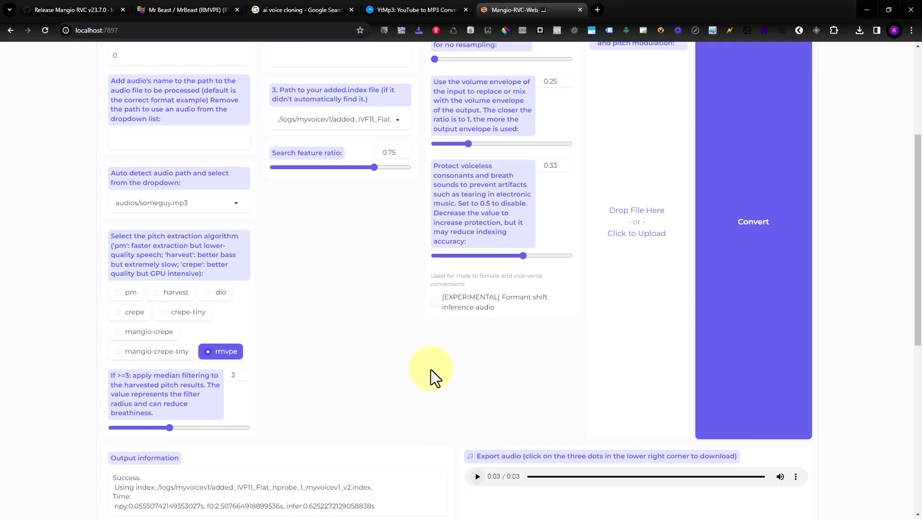
scroll(405, 369, up, 5)
scroll(413, 375, down, 1)
scroll(336, 288, up, 1)
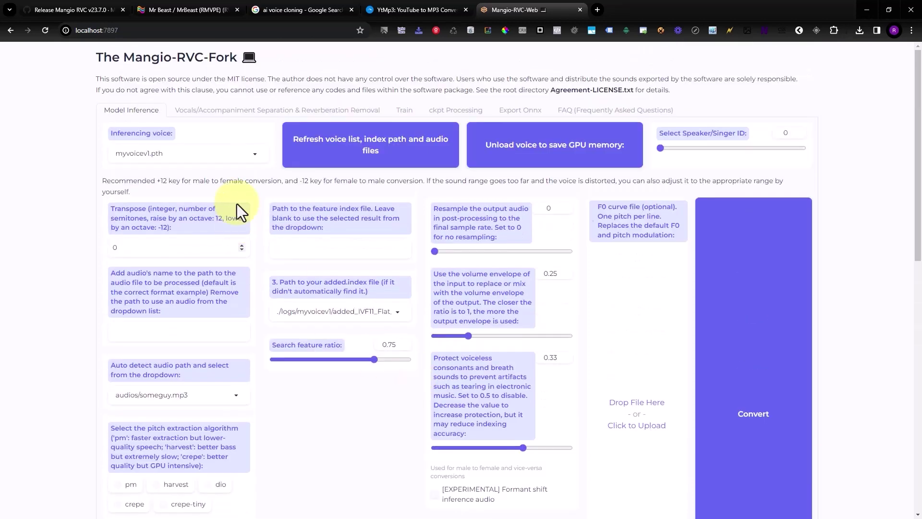
click(254, 154)
click(161, 188)
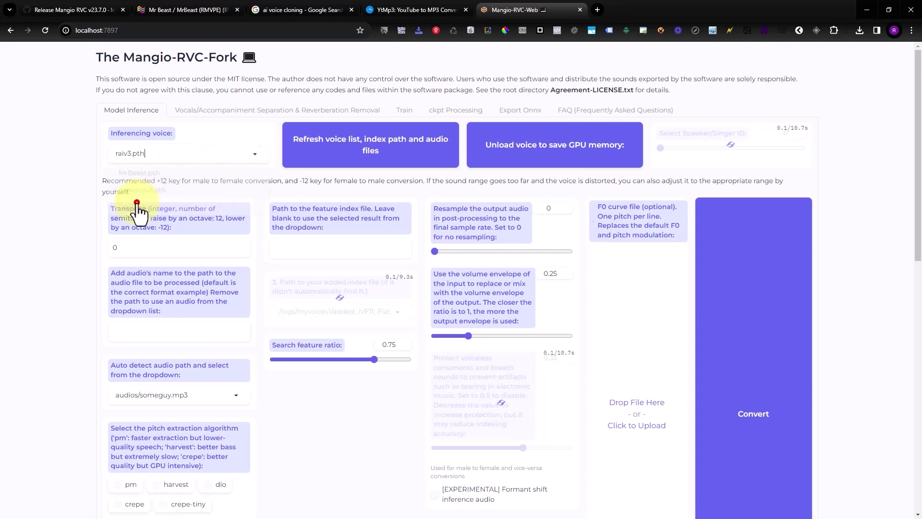
scroll(461, 279, down, 1)
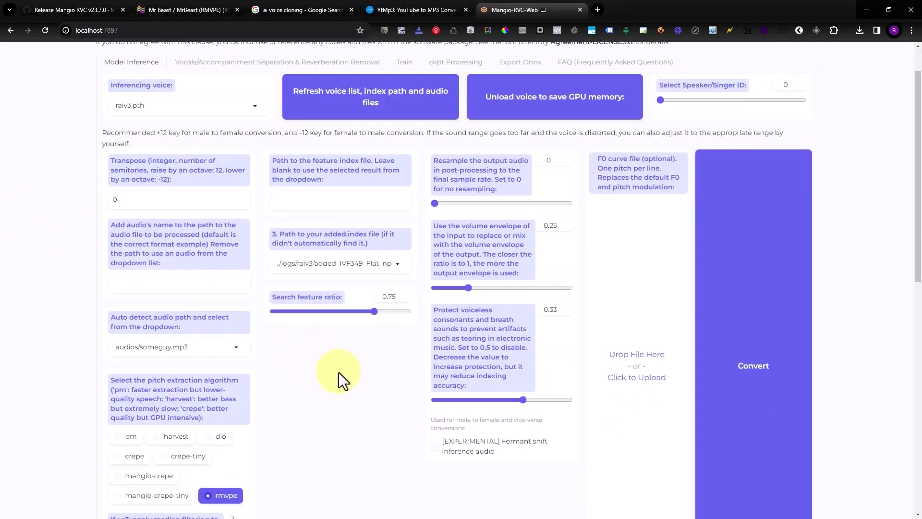
scroll(332, 364, down, 3)
scroll(321, 347, up, 2)
scroll(320, 347, down, 3)
scroll(320, 347, up, 1)
scroll(321, 347, down, 1)
scroll(214, 209, up, 1)
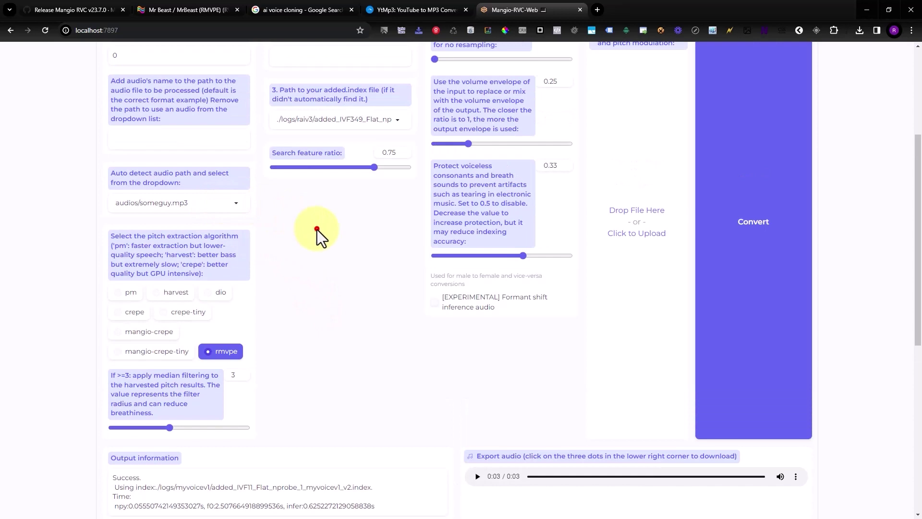
scroll(318, 230, down, 3)
scroll(317, 230, up, 2)
scroll(317, 229, down, 1)
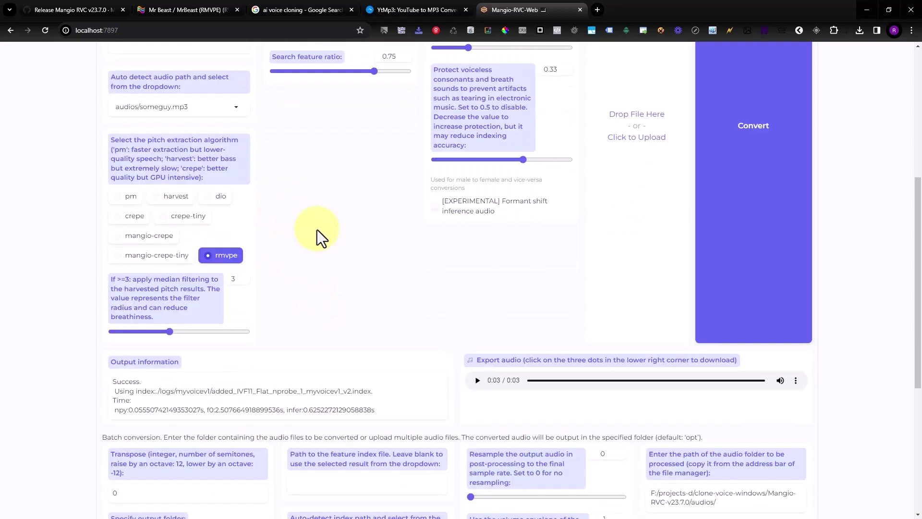
Check the model loading in the console window, convert audios/someguy.mp3 with the raiv3.pth voice and play the exported audio.
key(alt+Tab)
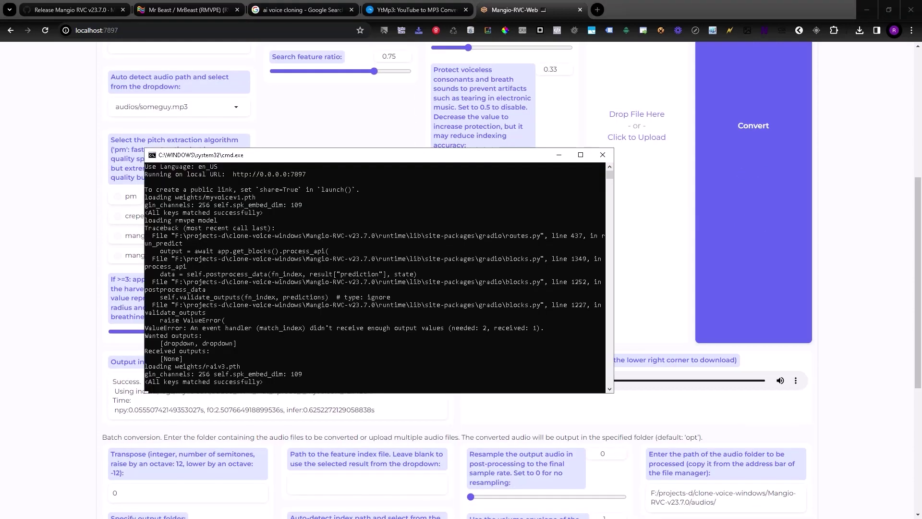
key(alt+Tab)
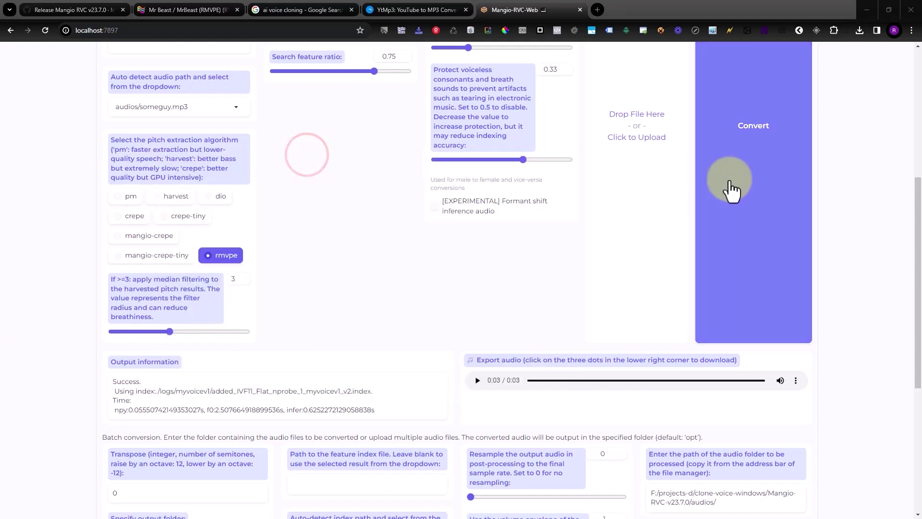
click(731, 174)
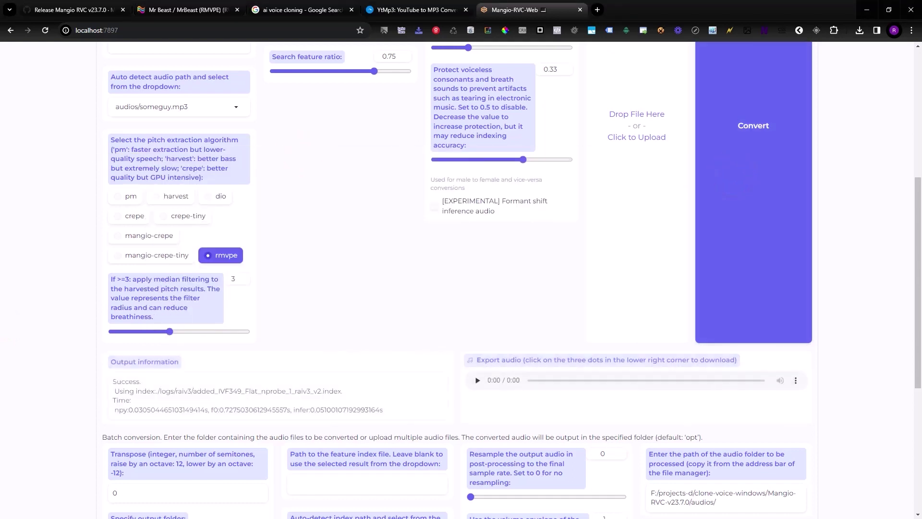
click(477, 380)
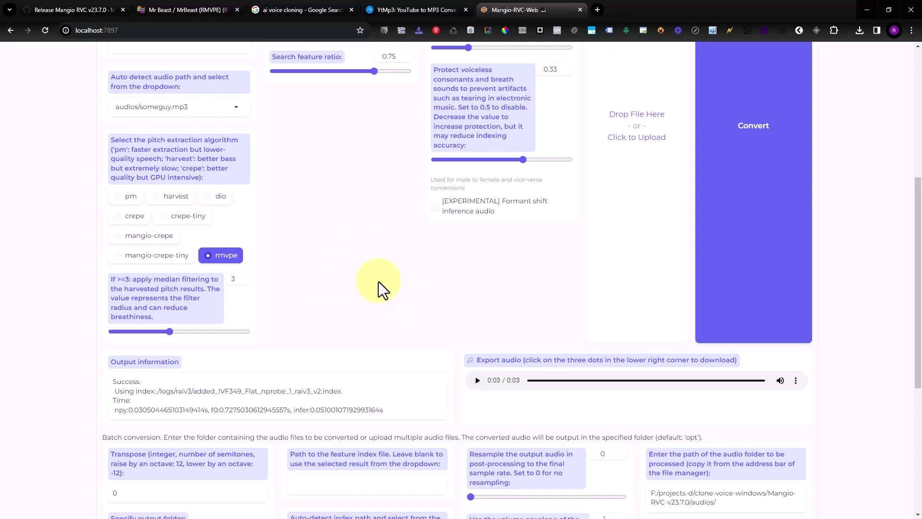
Review the single-file inference settings and the batch conversion section with its output folder, index path and audio folder options.
scroll(406, 306, up, 5)
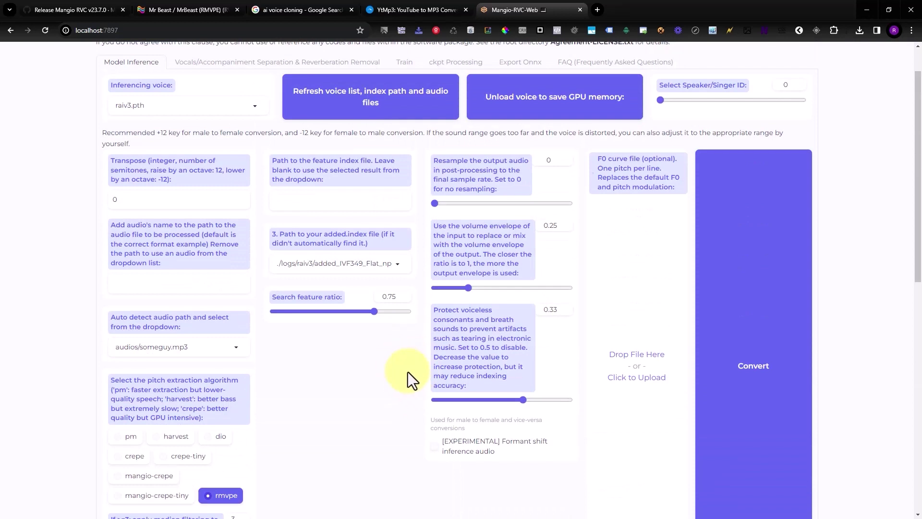
scroll(408, 372, up, 1)
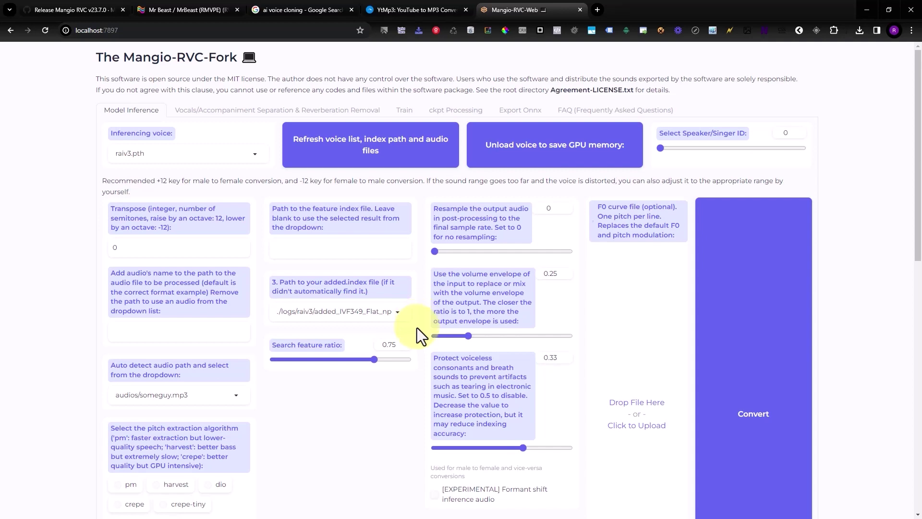
scroll(418, 327, down, 6)
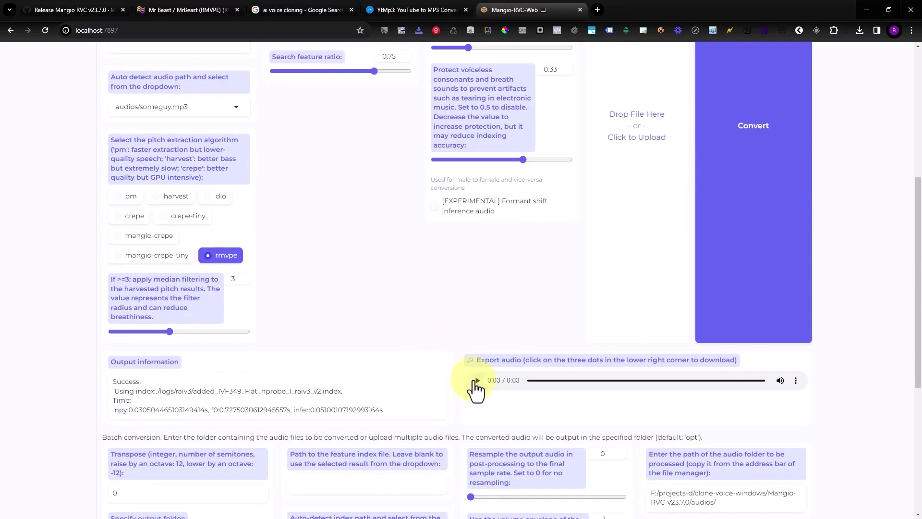
scroll(426, 311, up, 6)
scroll(422, 319, down, 4)
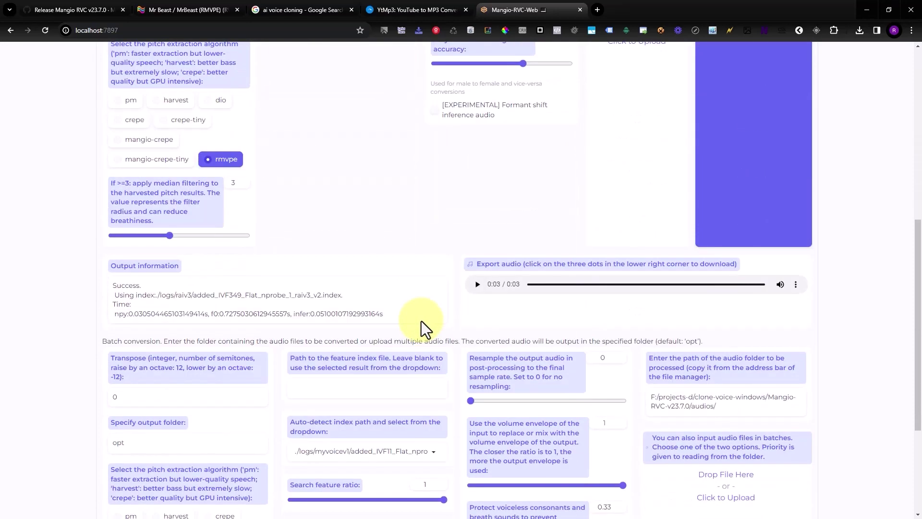
scroll(421, 321, down, 5)
scroll(421, 320, up, 3)
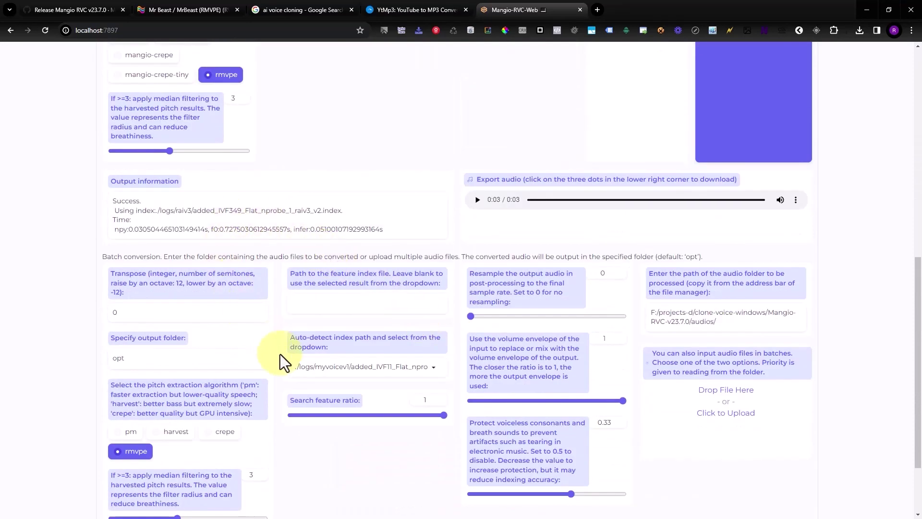
scroll(276, 349, down, 2)
drag(103, 160, 257, 162)
scroll(342, 265, up, 10)
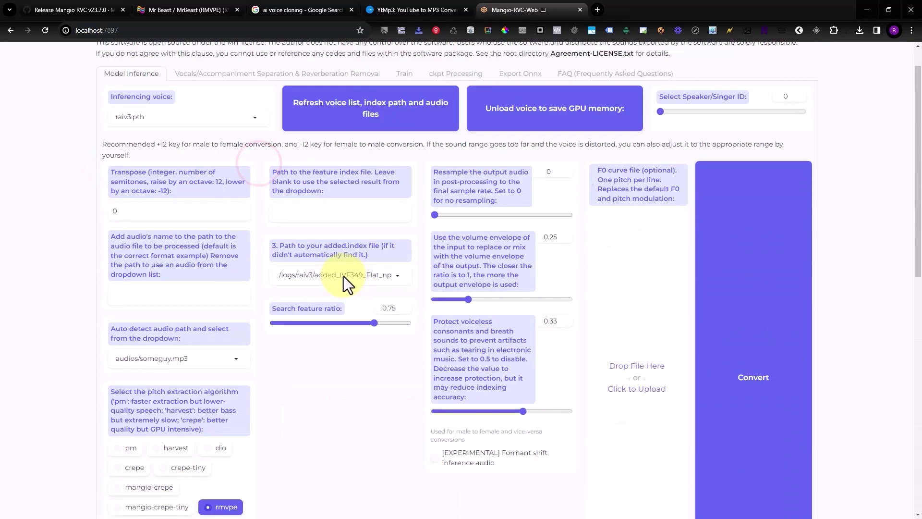
scroll(344, 276, up, 1)
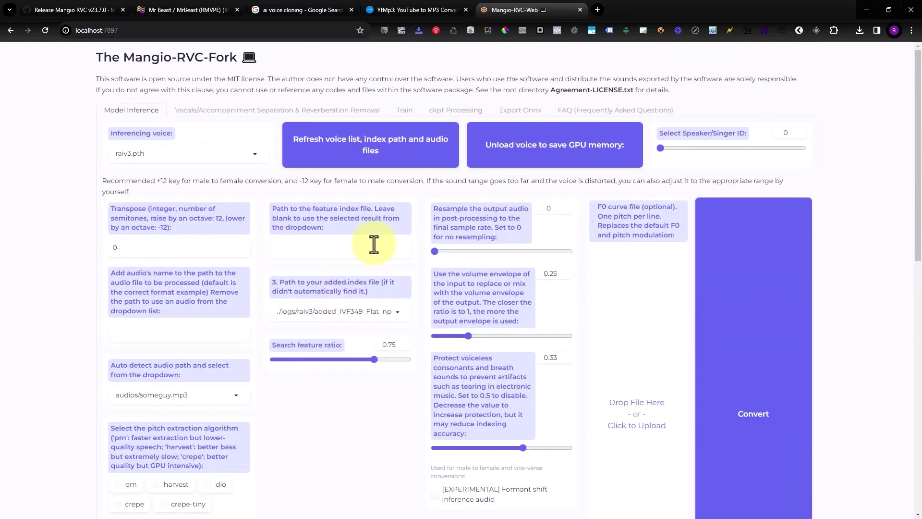
Look over the Train page and the model fusion, modification, viewing and extraction options in ckpt Processing, and return to Model Inference.
click(402, 112)
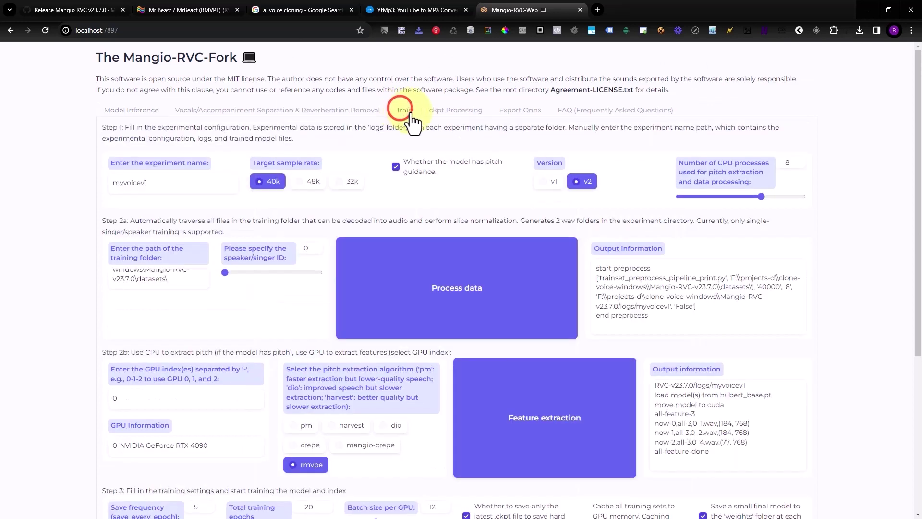
click(452, 116)
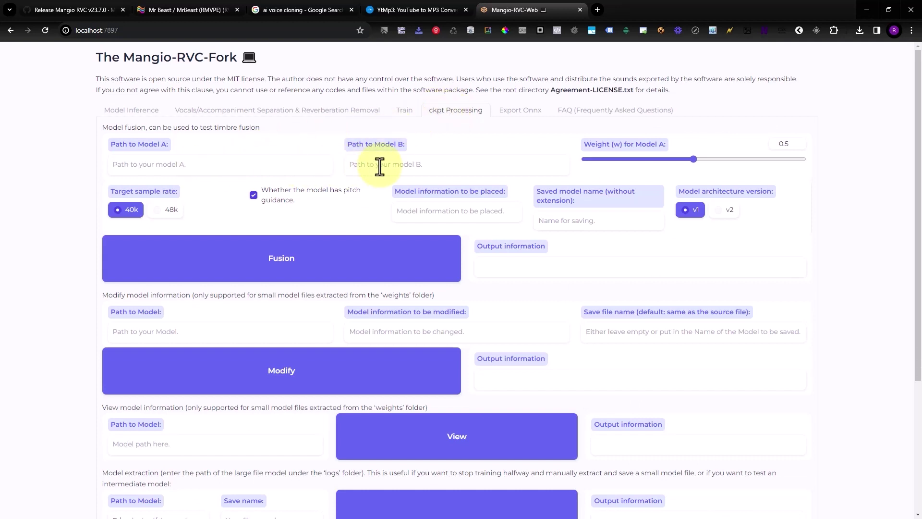
click(185, 165)
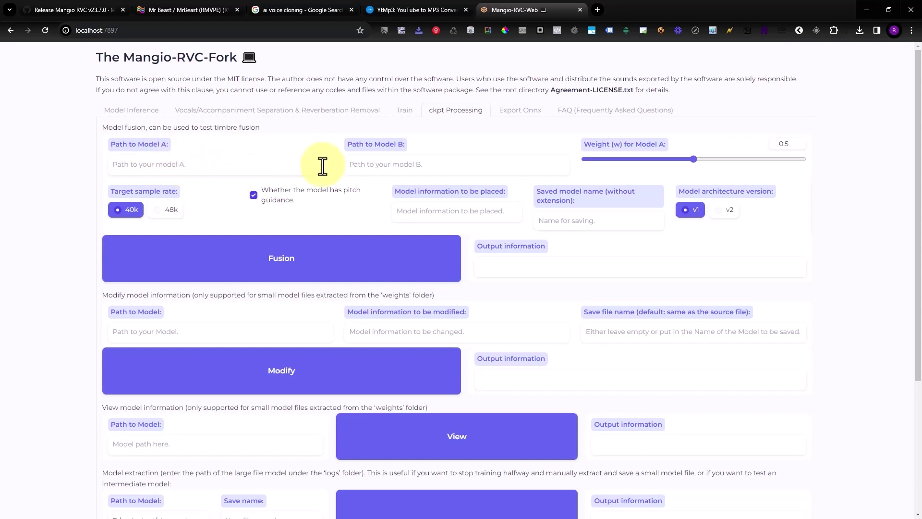
click(371, 163)
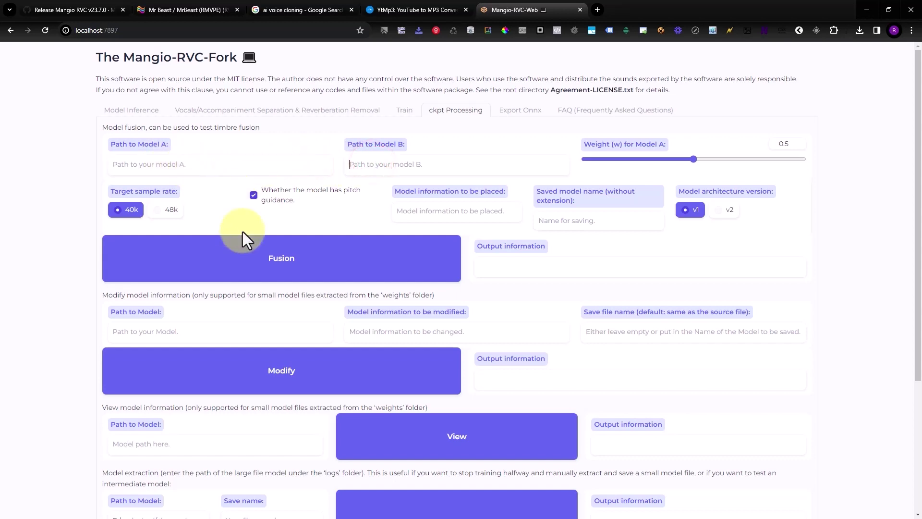
scroll(423, 348, down, 2)
scroll(423, 348, down, 2)
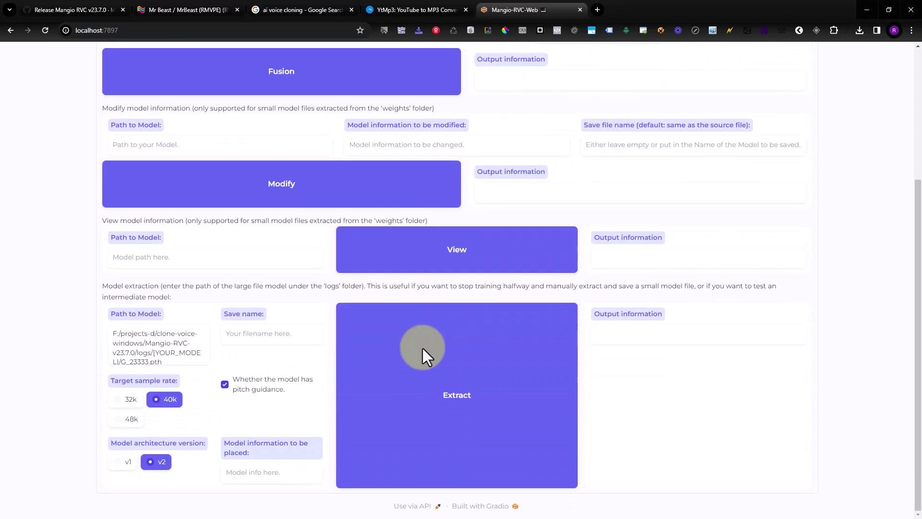
scroll(423, 348, up, 5)
scroll(451, 195, down, 4)
scroll(422, 360, up, 4)
click(130, 111)
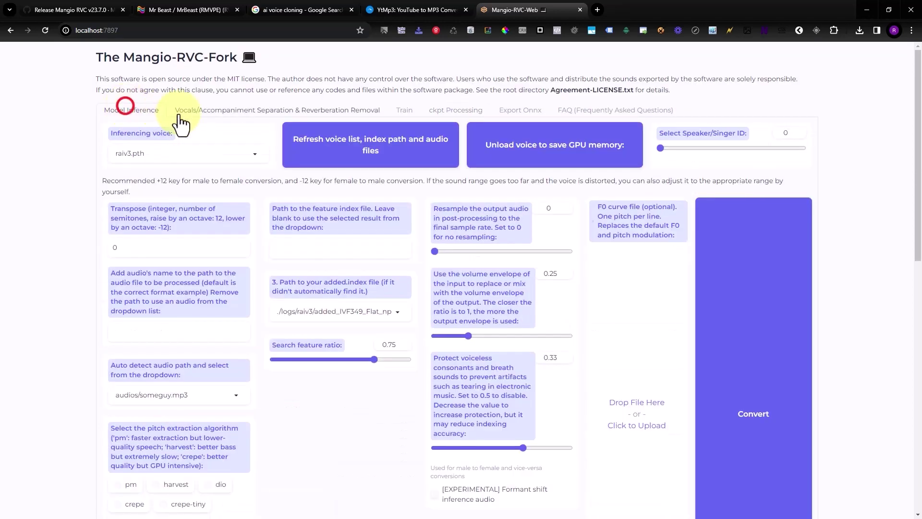